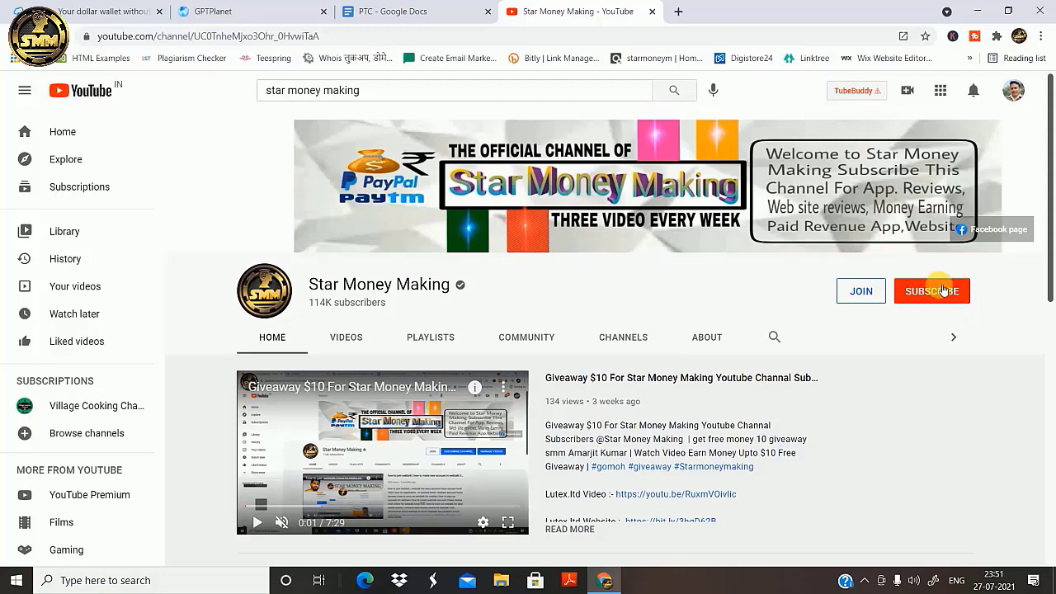
# Subscribe to the Star Money Making channel and set its notifications to All.
pyautogui.click(943, 290)
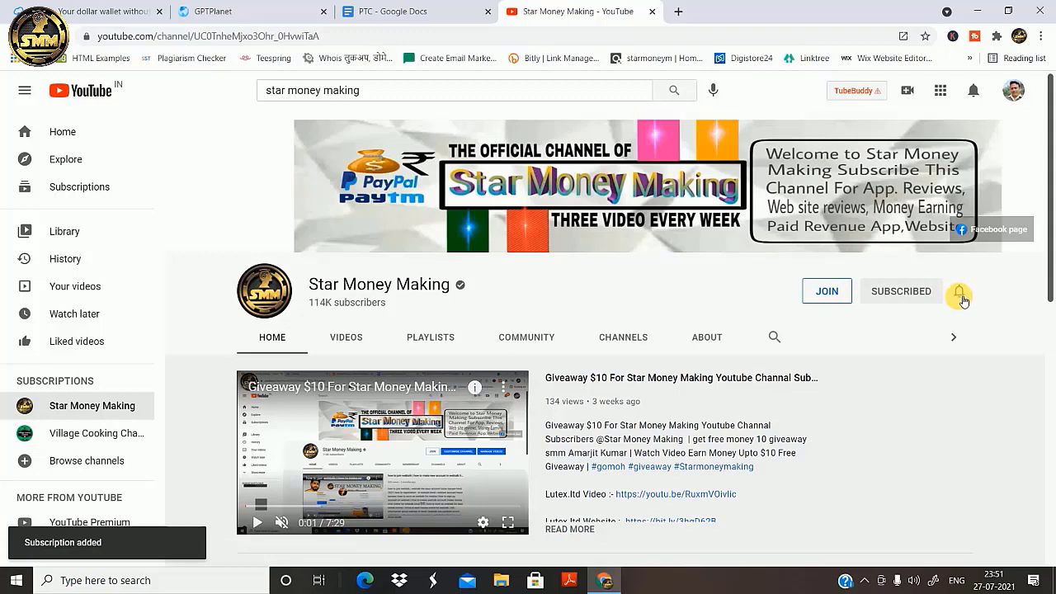
pyautogui.click(960, 293)
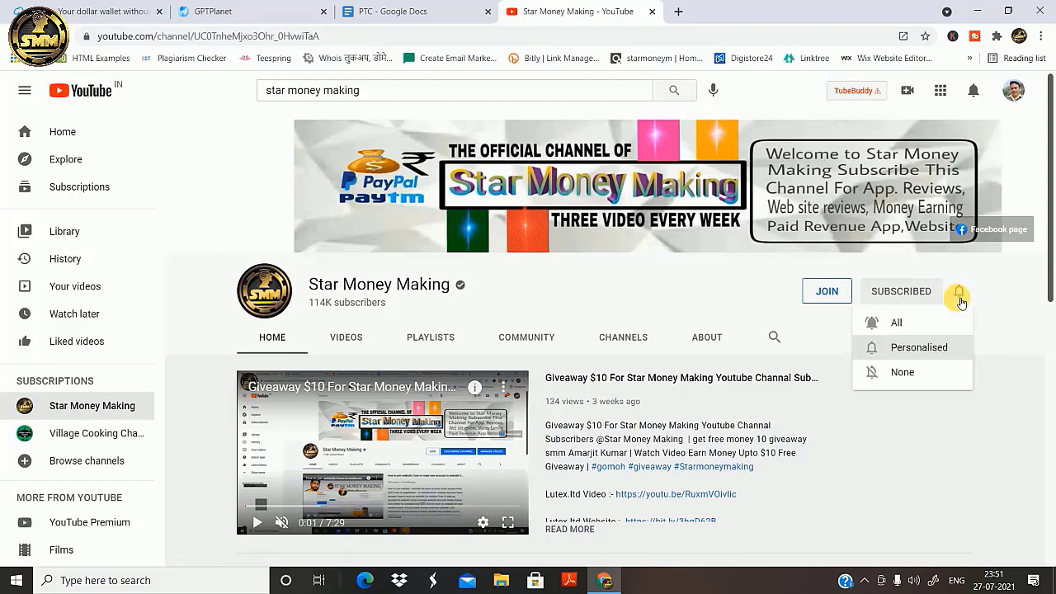
pyautogui.click(931, 321)
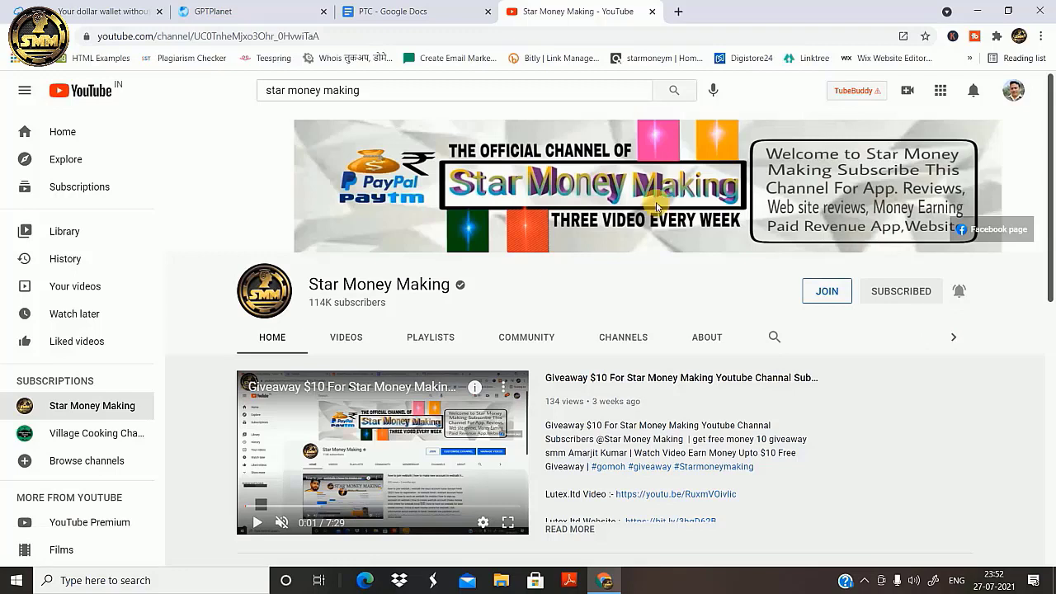
# Switch to the GPTPlanet account dashboard and review the earning balance and referral stats, highlighting the amount earned so far.
pyautogui.click(132, 8)
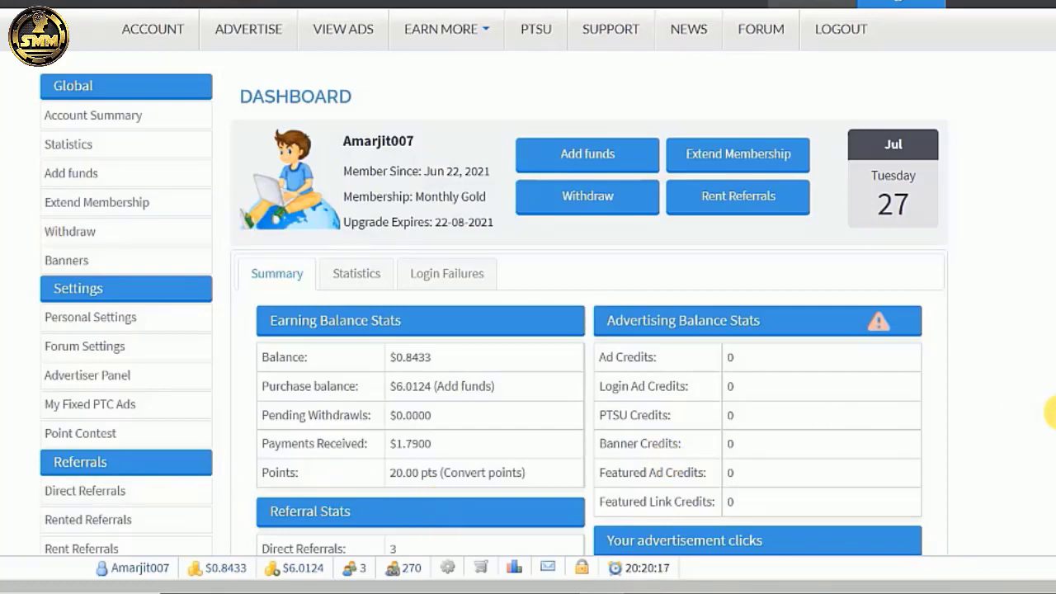
pyautogui.scroll(-3, 1049, 413)
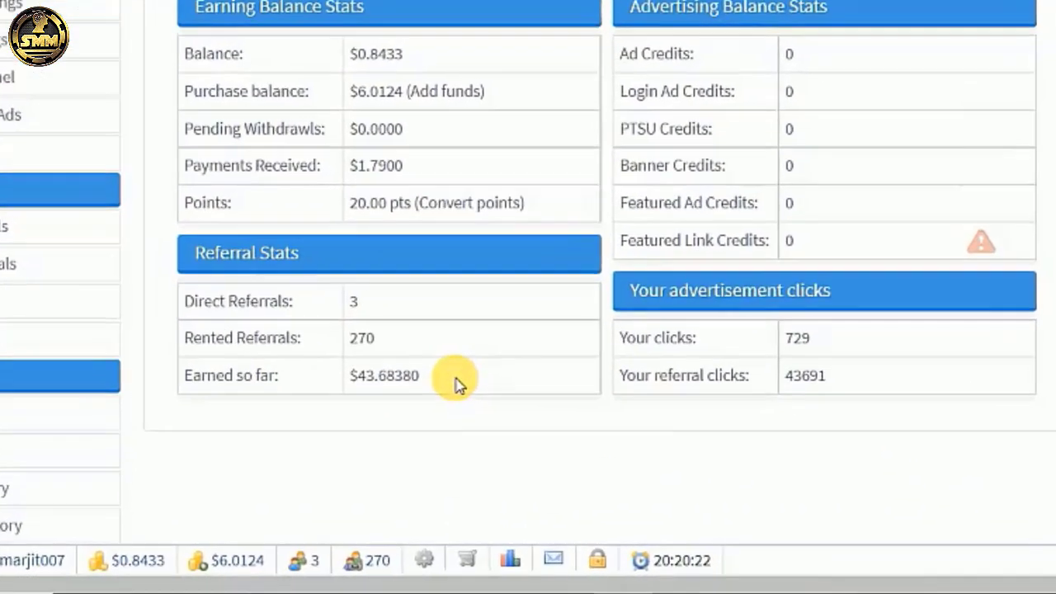
pyautogui.moveTo(450, 426); pyautogui.dragTo(397, 426)
pyautogui.moveTo(354, 371); pyautogui.dragTo(337, 370)
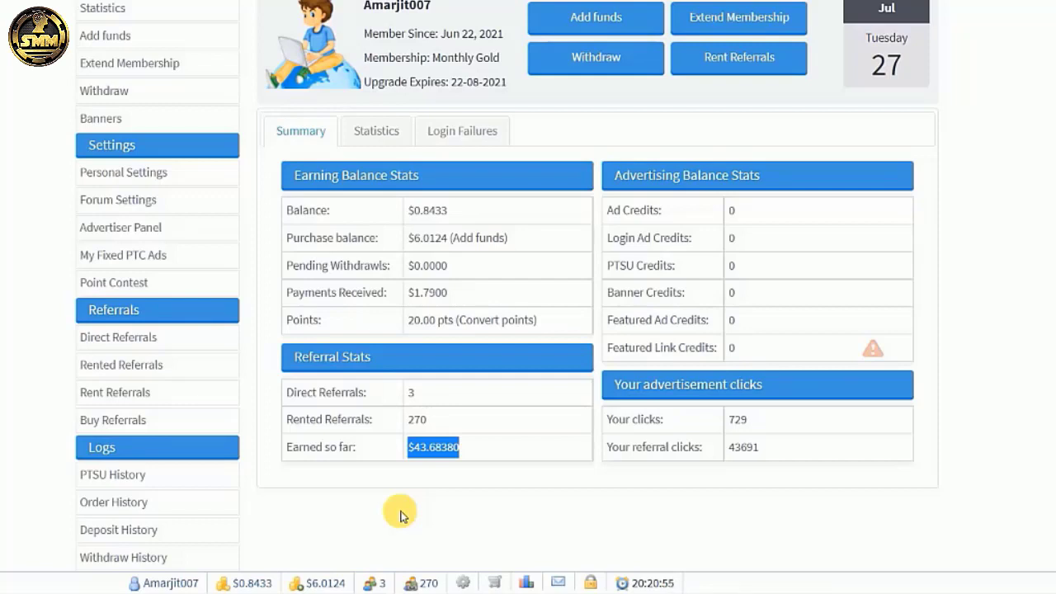
pyautogui.click(400, 515)
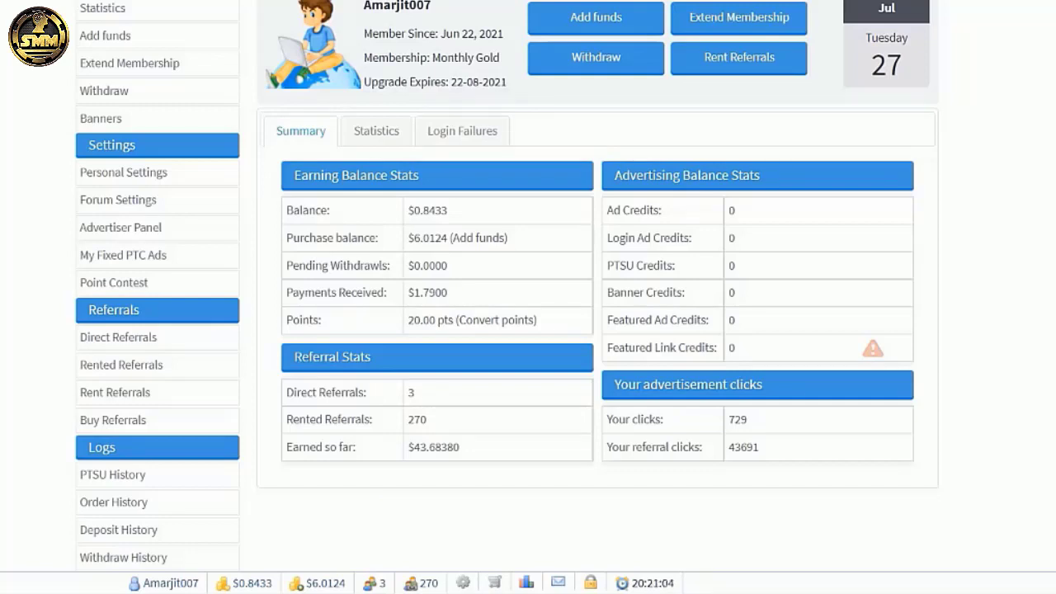
pyautogui.scroll(2, 506, 283)
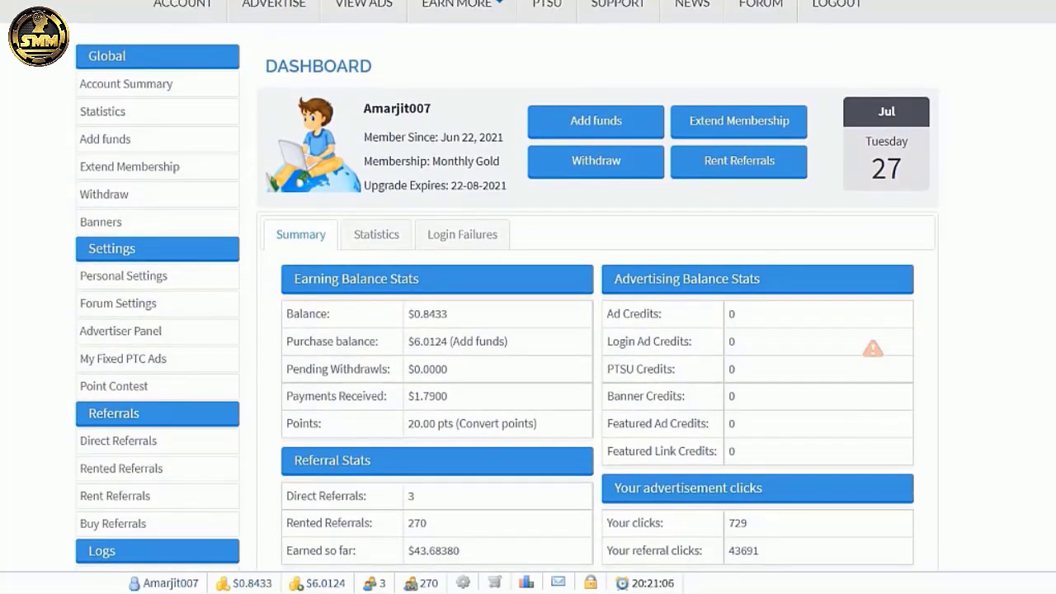
pyautogui.scroll(1, 528, 286)
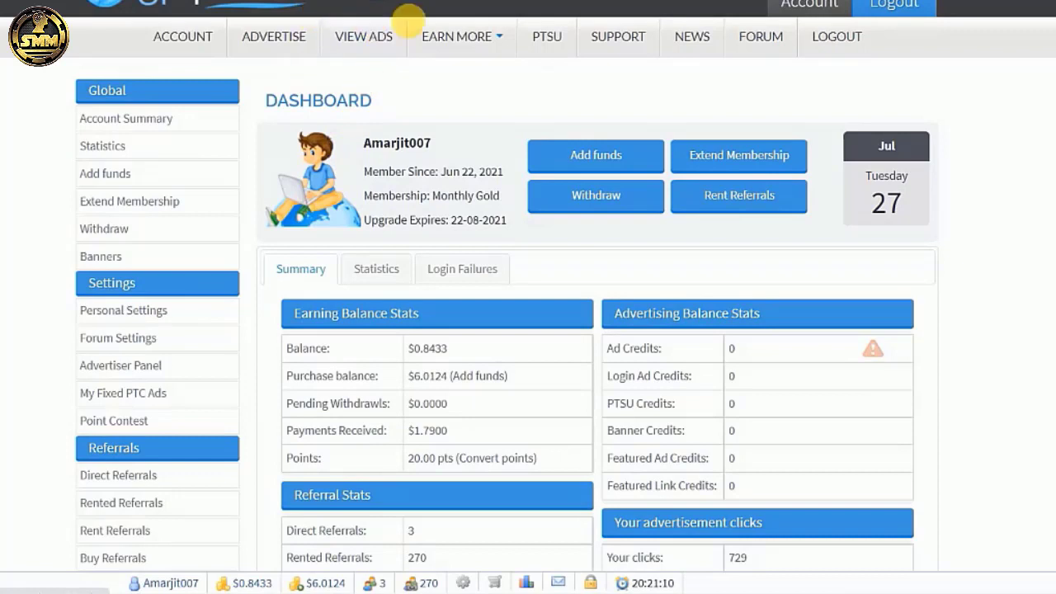
# Open the list of viewable ads and look through the Fixed Advertisements, Bonus Ads, Premium Plus and Nano Ads sections.
pyautogui.click(360, 47)
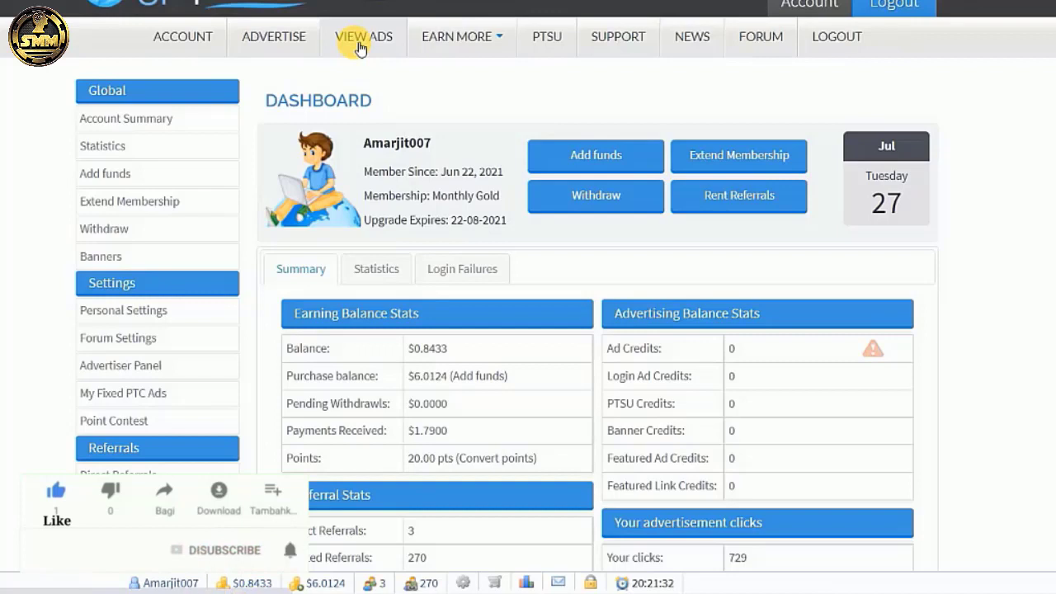
pyautogui.click(359, 46)
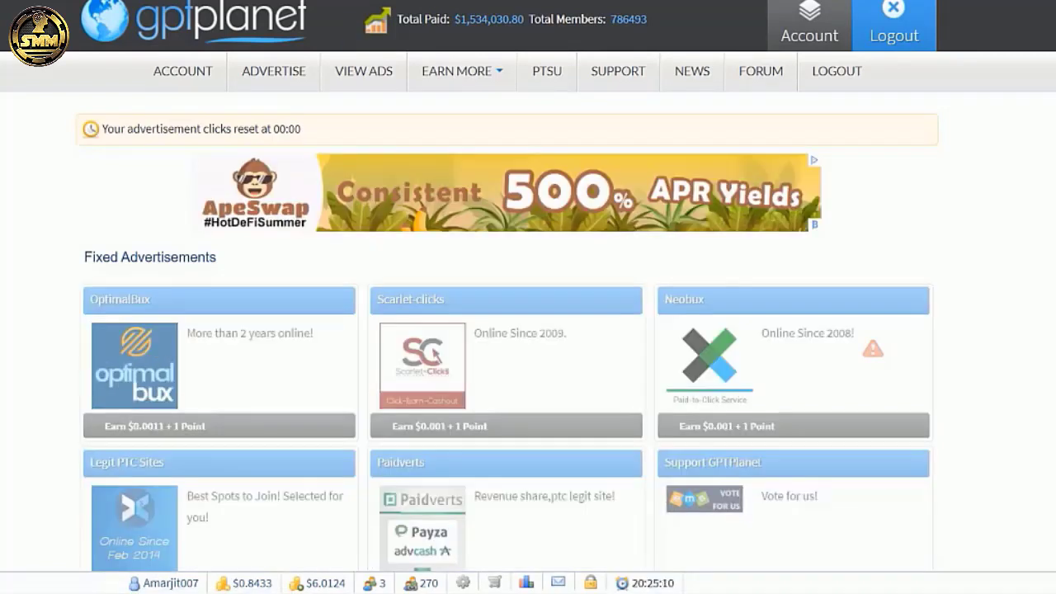
pyautogui.scroll(-3, 528, 297)
pyautogui.scroll(-3, 872, 350)
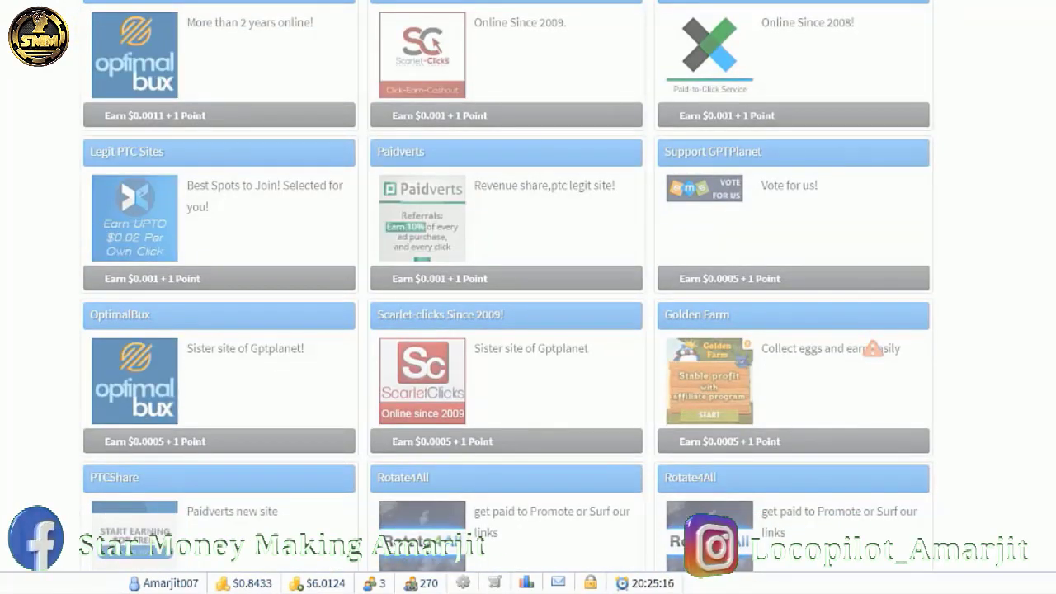
pyautogui.scroll(-3, 872, 350)
pyautogui.scroll(-2, 871, 346)
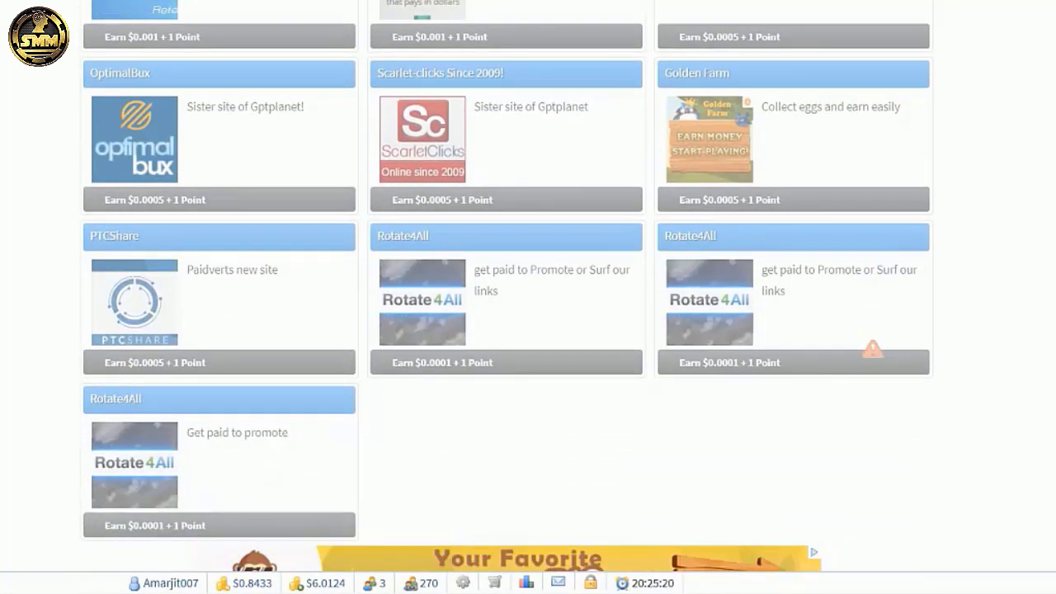
pyautogui.scroll(1, 871, 349)
pyautogui.scroll(10, 872, 348)
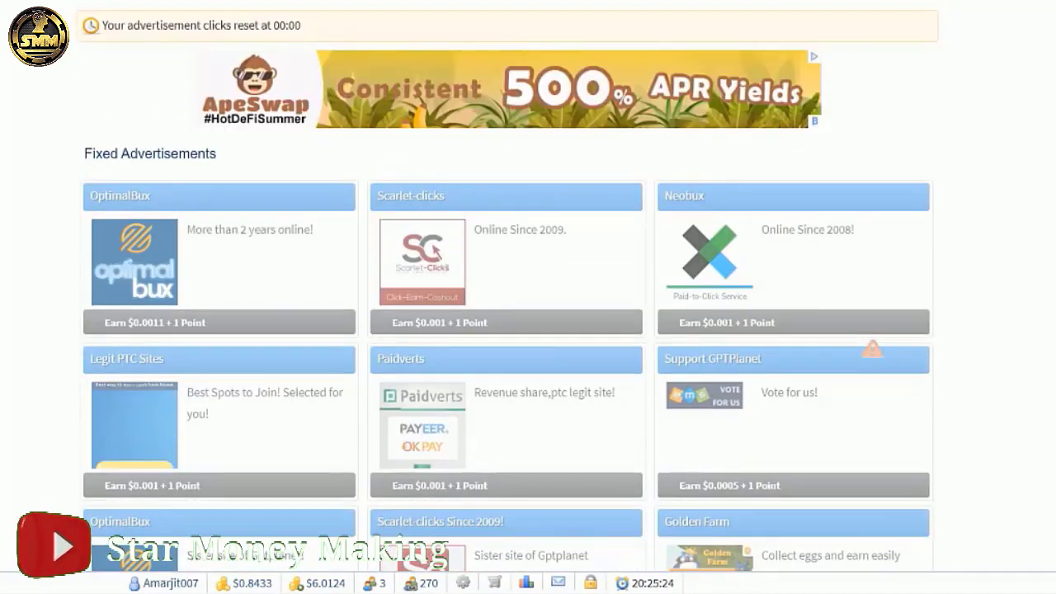
pyautogui.scroll(-6, 871, 349)
pyautogui.scroll(-4, 871, 349)
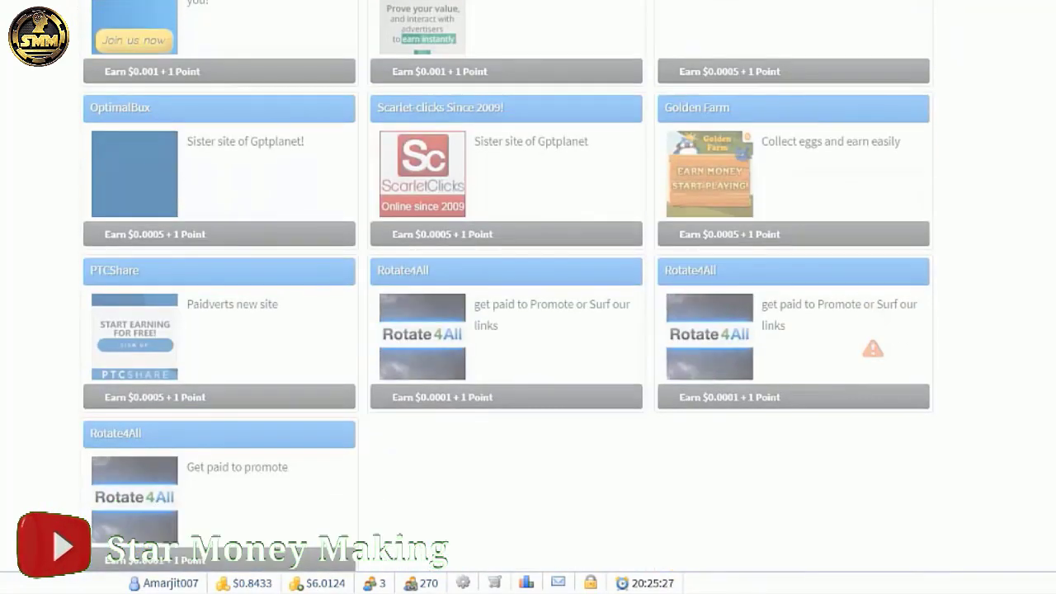
pyautogui.scroll(-20, 872, 349)
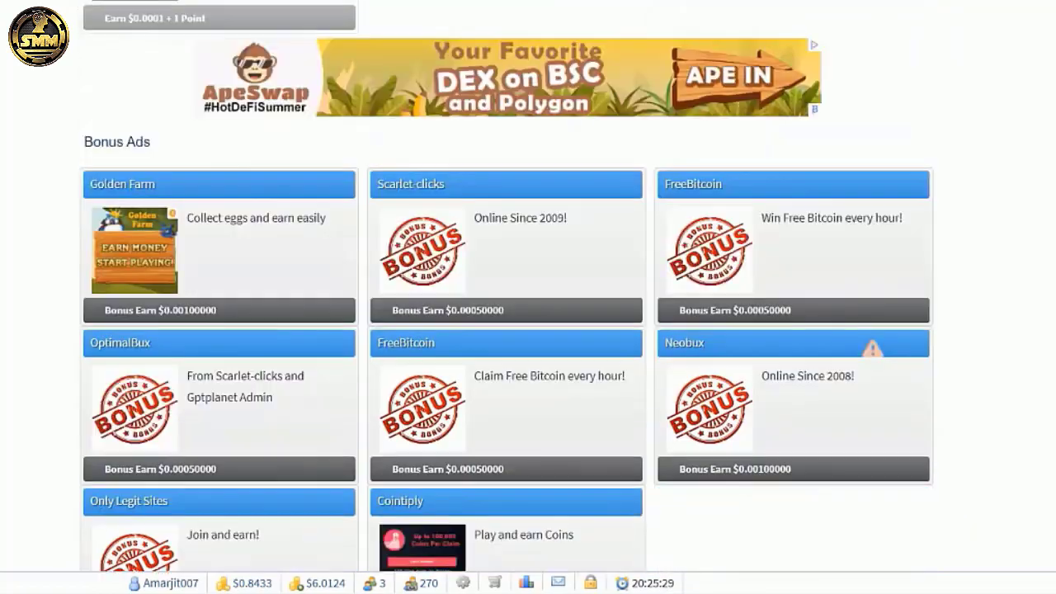
pyautogui.scroll(4, 871, 349)
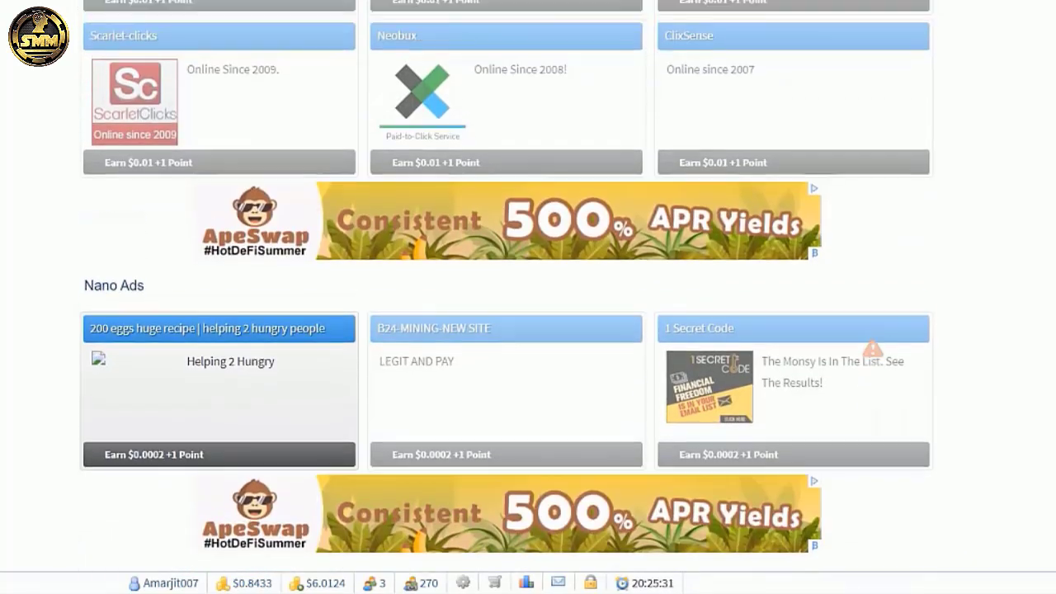
pyautogui.scroll(-9, 872, 349)
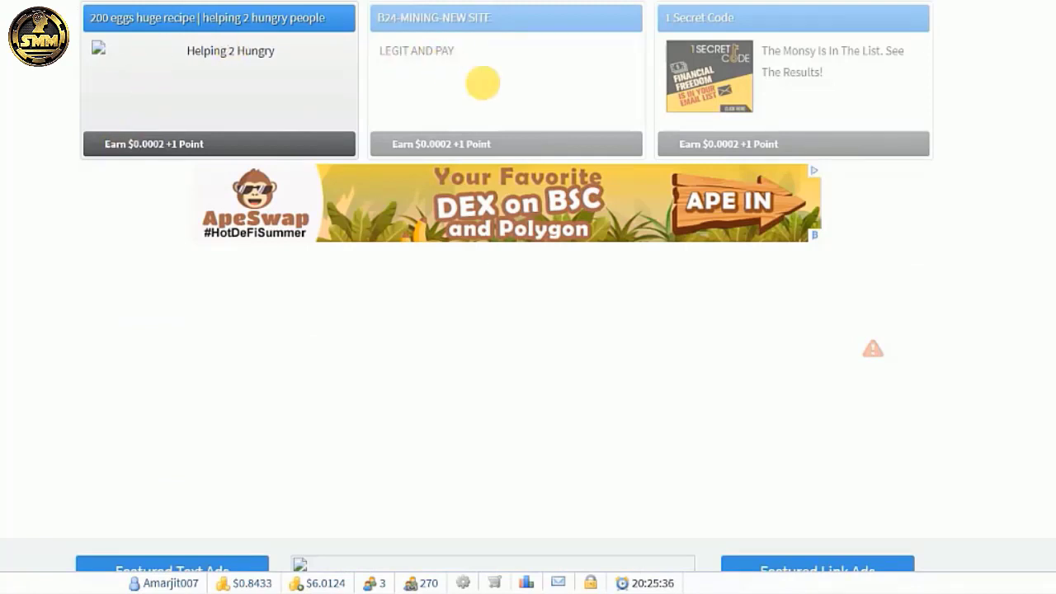
# Go back over the ad sections, comparing the earnings offered for Fixed, Bonus, Premium Plus and Nano ads.
pyautogui.scroll(1, 159, 206)
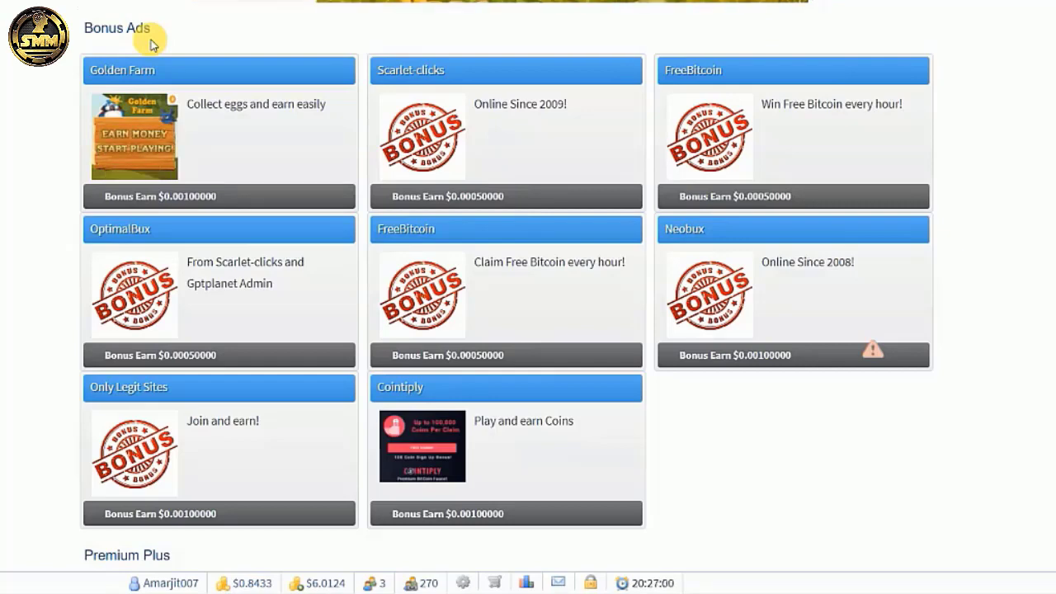
pyautogui.scroll(8, 151, 44)
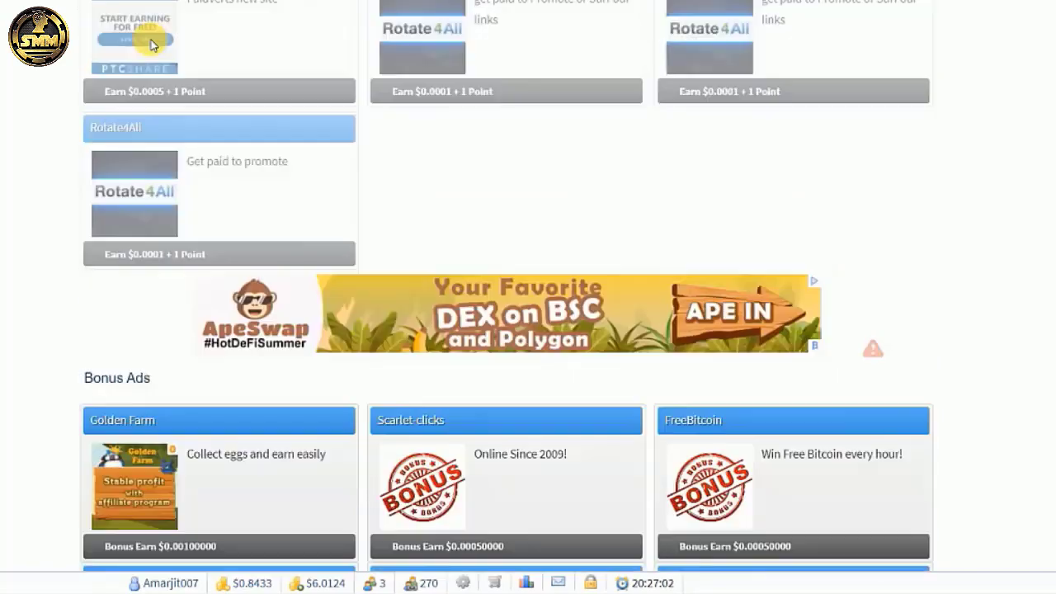
pyautogui.scroll(5, 151, 44)
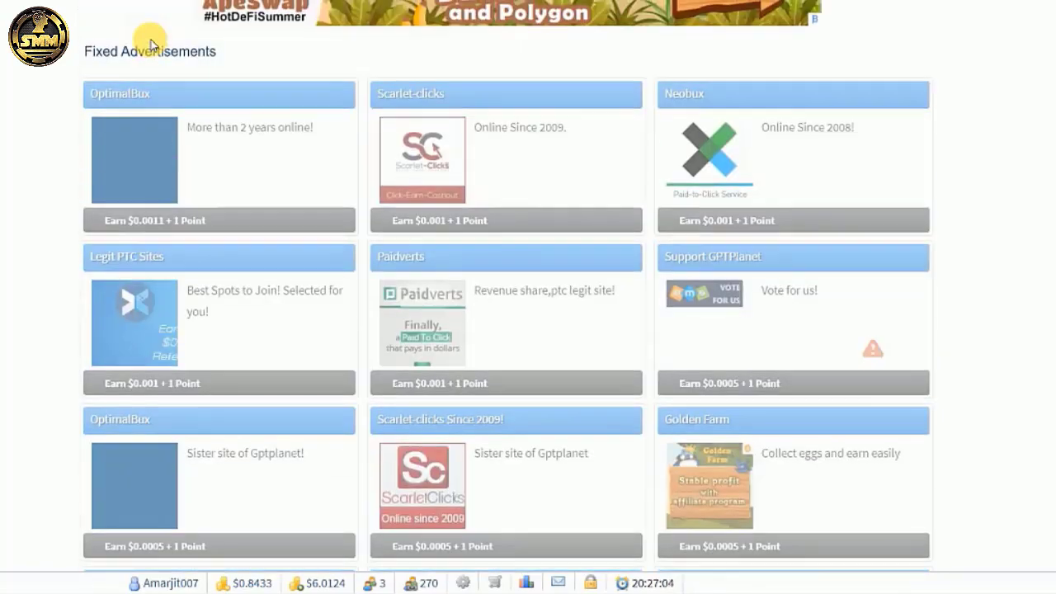
pyautogui.scroll(-3, 151, 43)
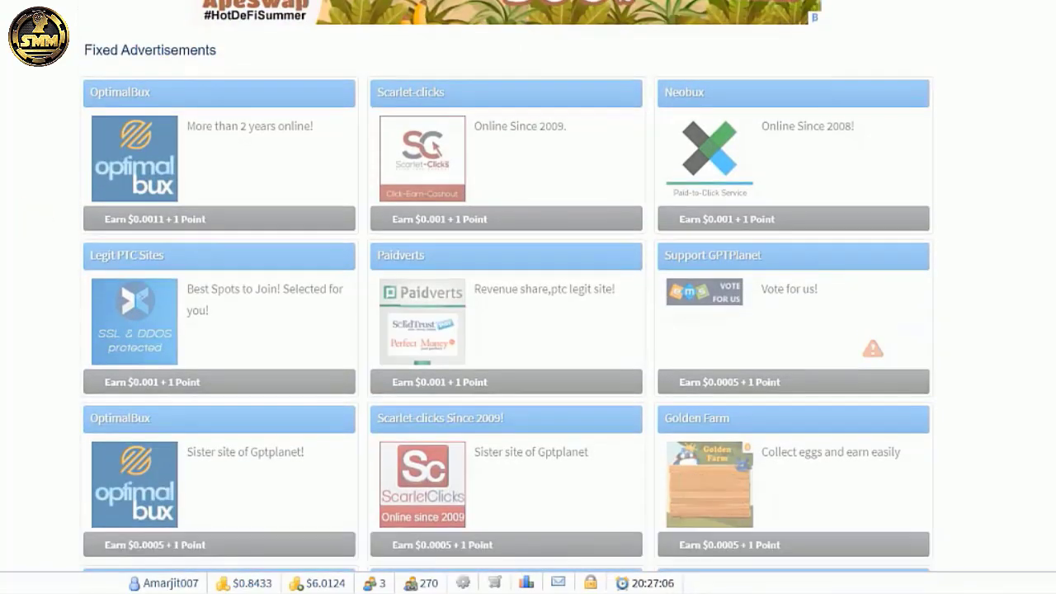
pyautogui.scroll(-8, 506, 287)
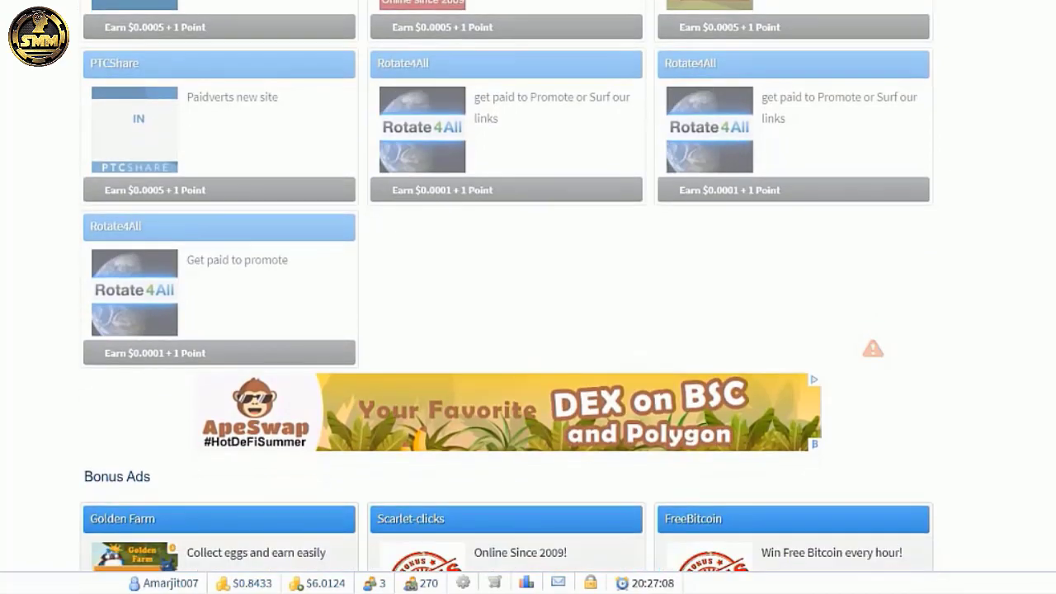
pyautogui.scroll(-15, 528, 297)
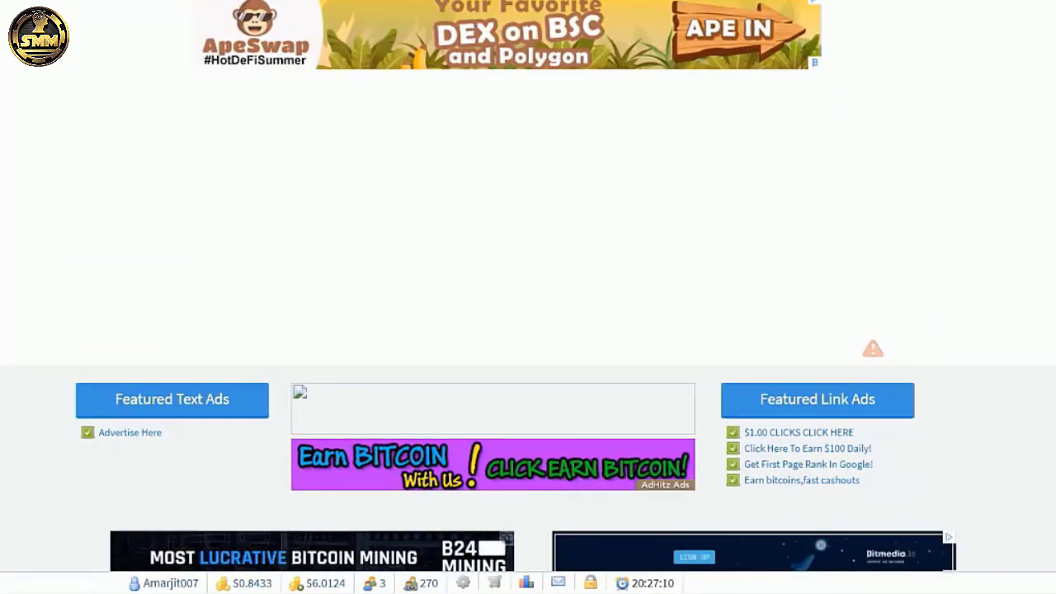
pyautogui.scroll(5, 528, 297)
pyautogui.scroll(-1, 528, 296)
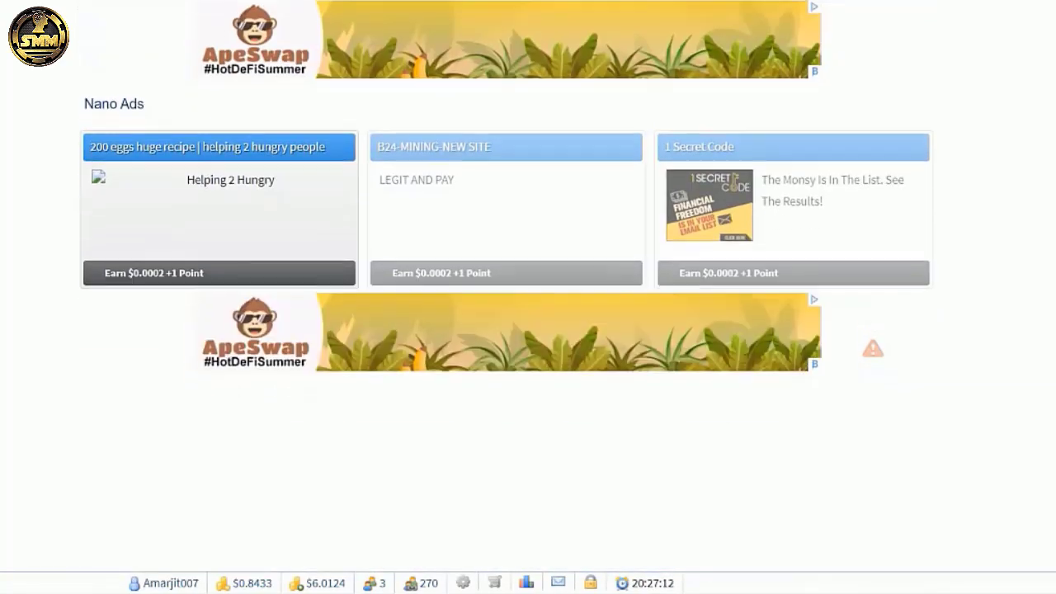
pyautogui.scroll(-1, 507, 248)
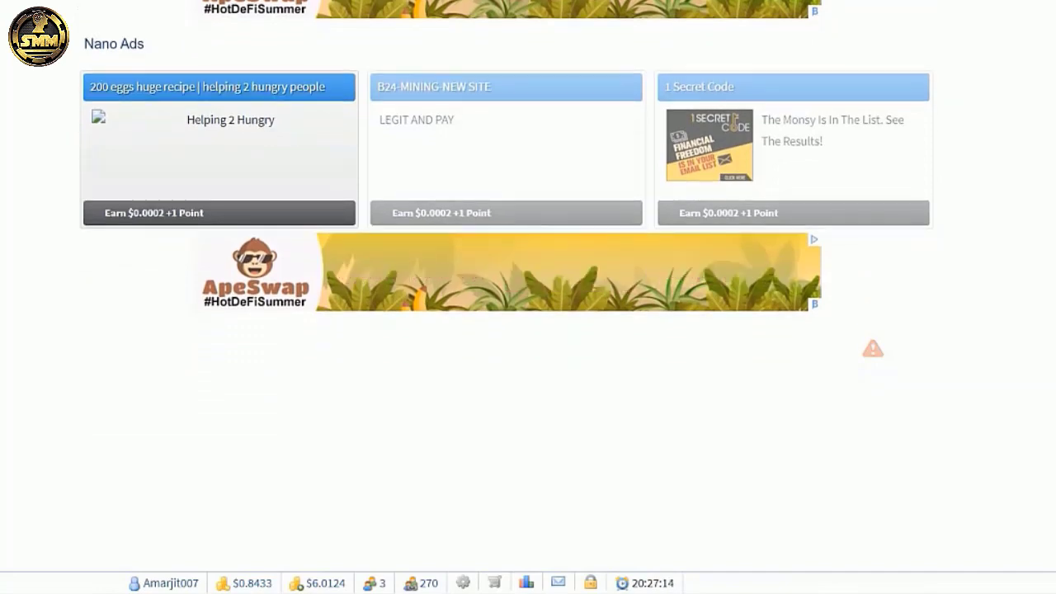
pyautogui.scroll(5, 527, 297)
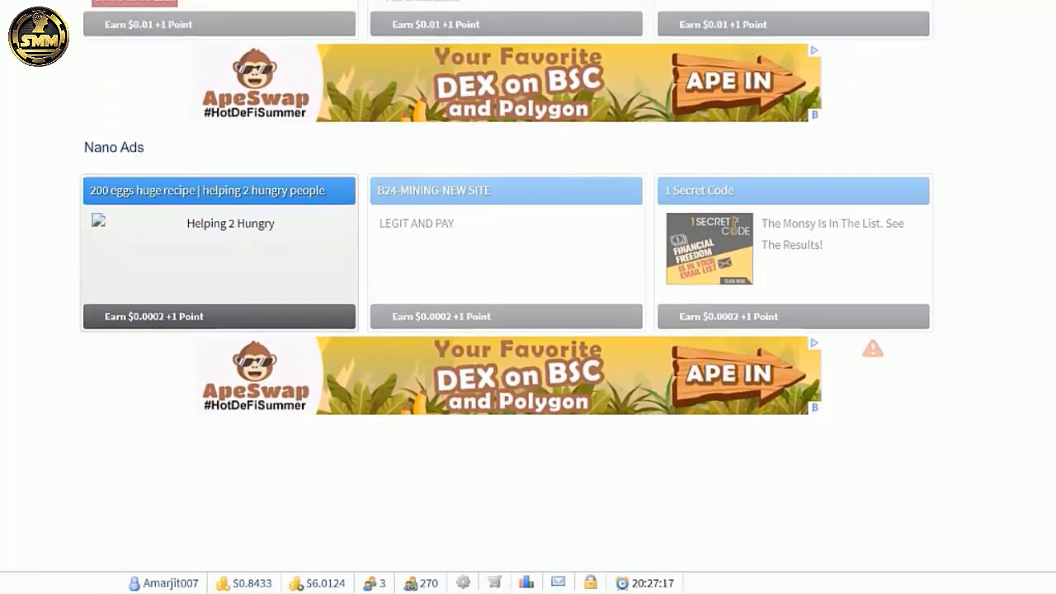
pyautogui.scroll(1, 528, 297)
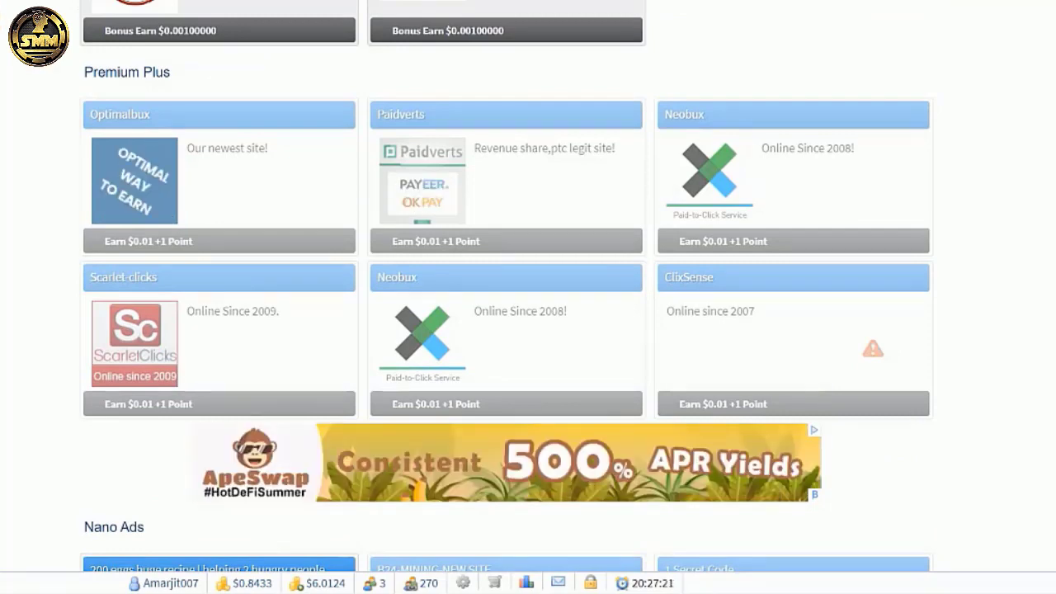
pyautogui.scroll(10, 173, 82)
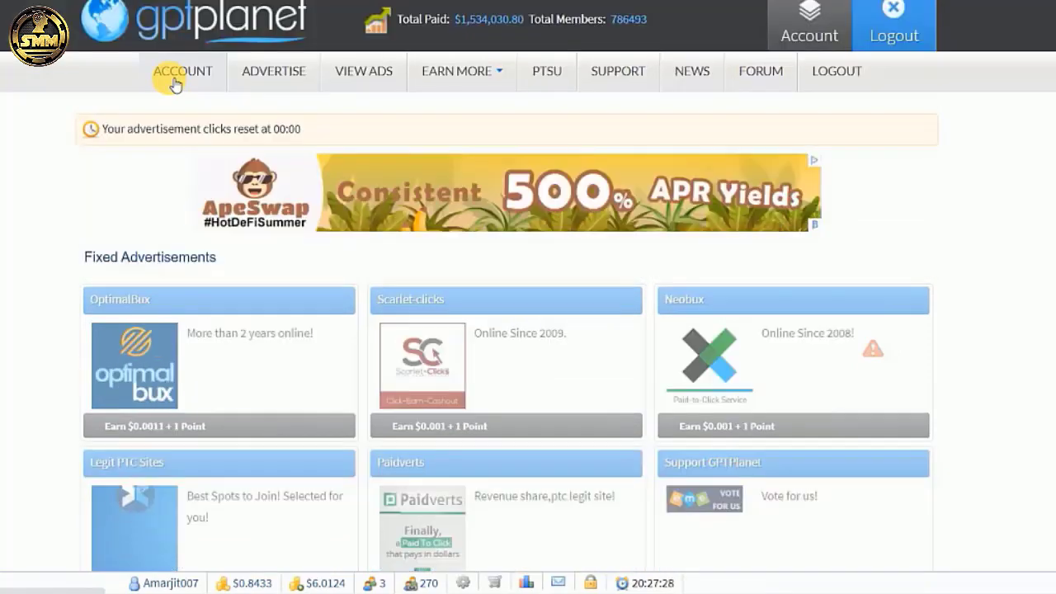
# Return to the account dashboard and review its balance, referral and advertisement click summaries.
pyautogui.click(174, 82)
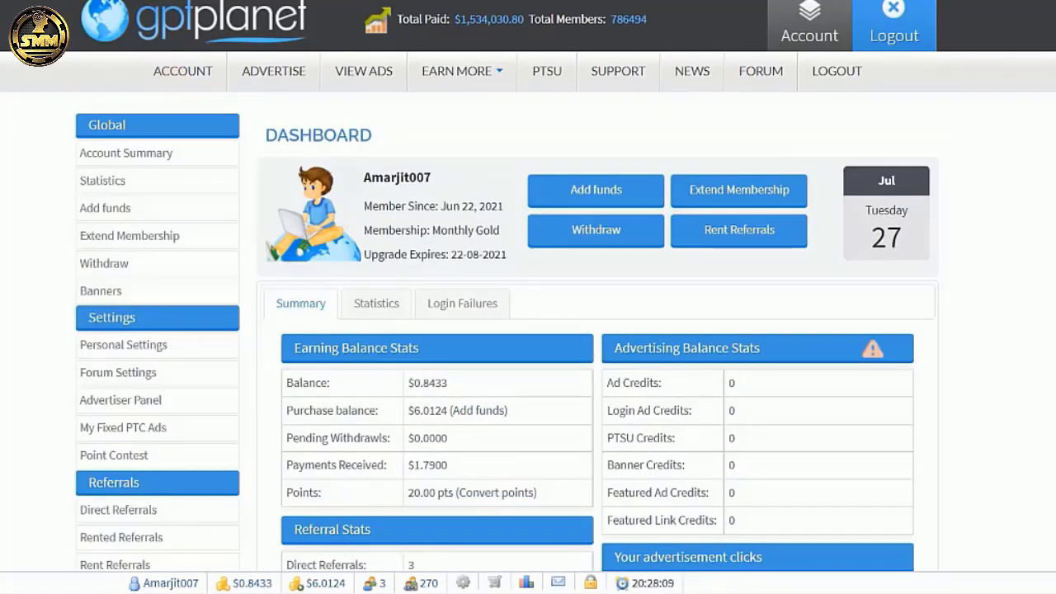
pyautogui.scroll(-3, 528, 330)
pyautogui.scroll(1, 528, 330)
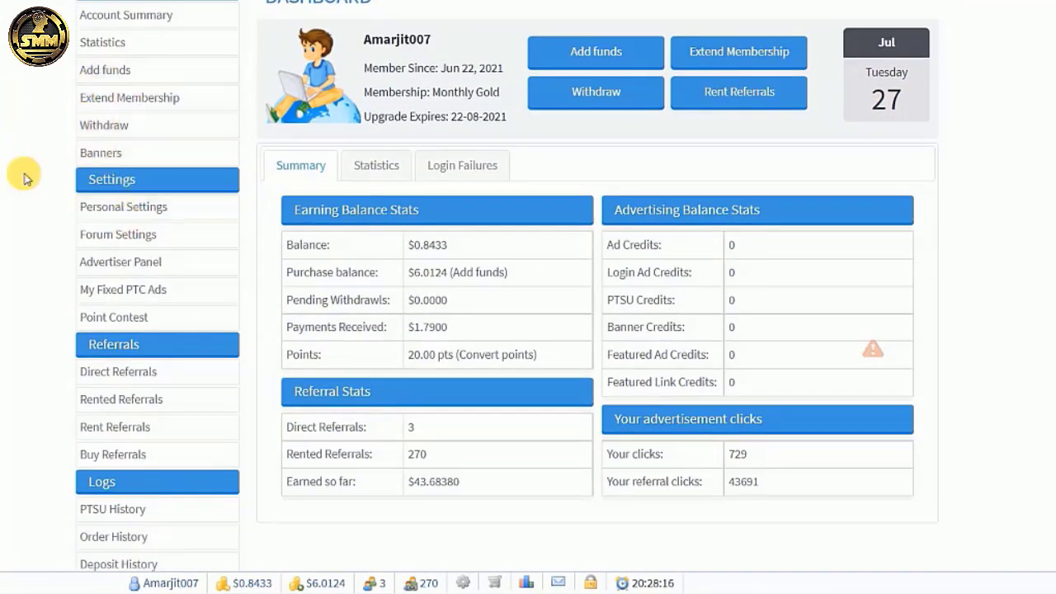
# Open the membership upgrade page and compare the Standard, Silver, Gold and Gold Plus plans, including their per-click and referral terms.
pyautogui.click(102, 105)
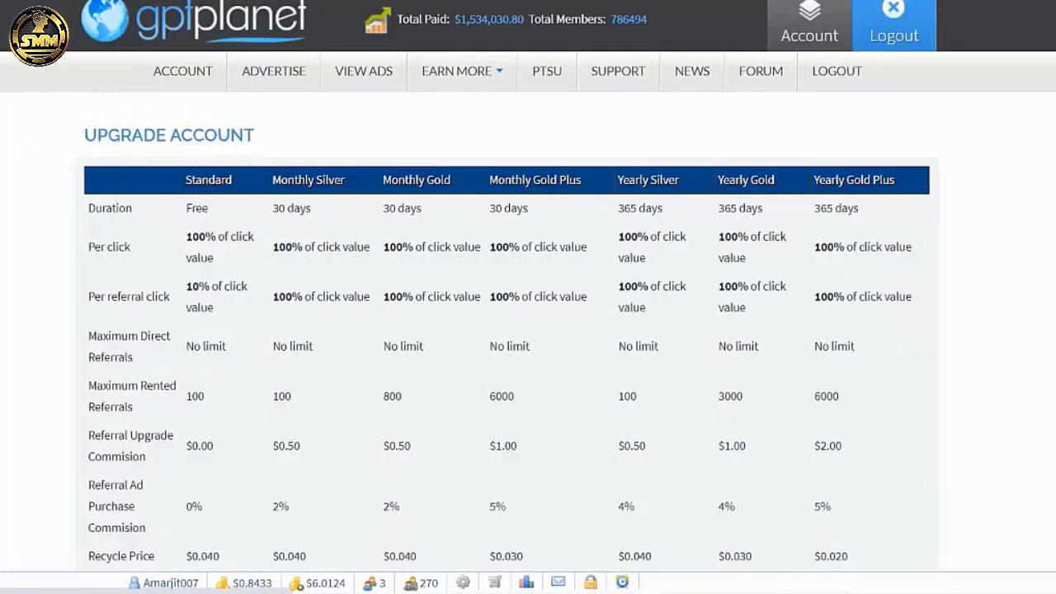
pyautogui.scroll(-3, 528, 330)
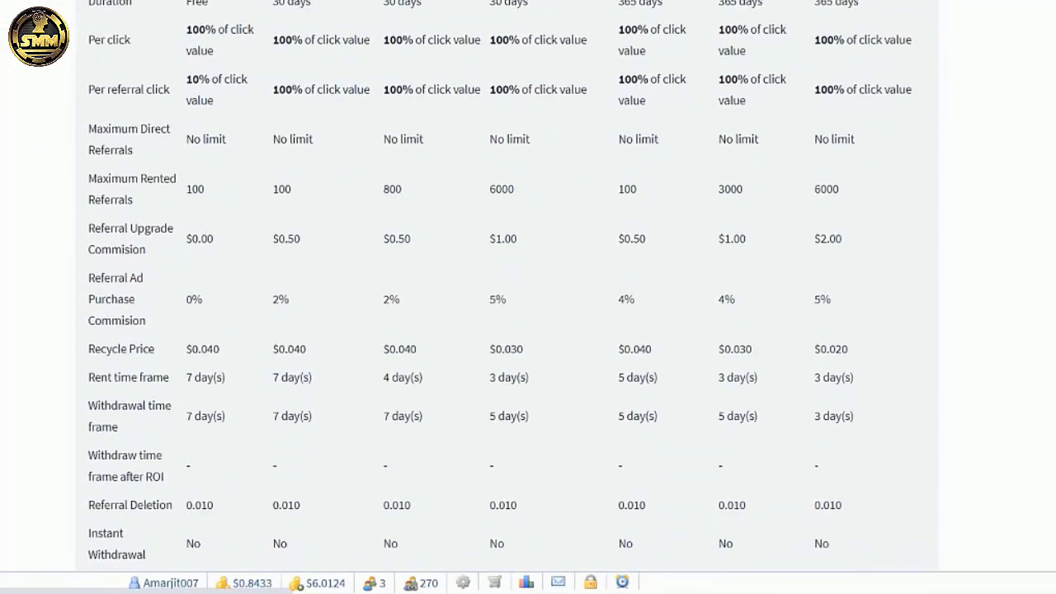
pyautogui.scroll(-2, 528, 330)
pyautogui.scroll(5, 528, 330)
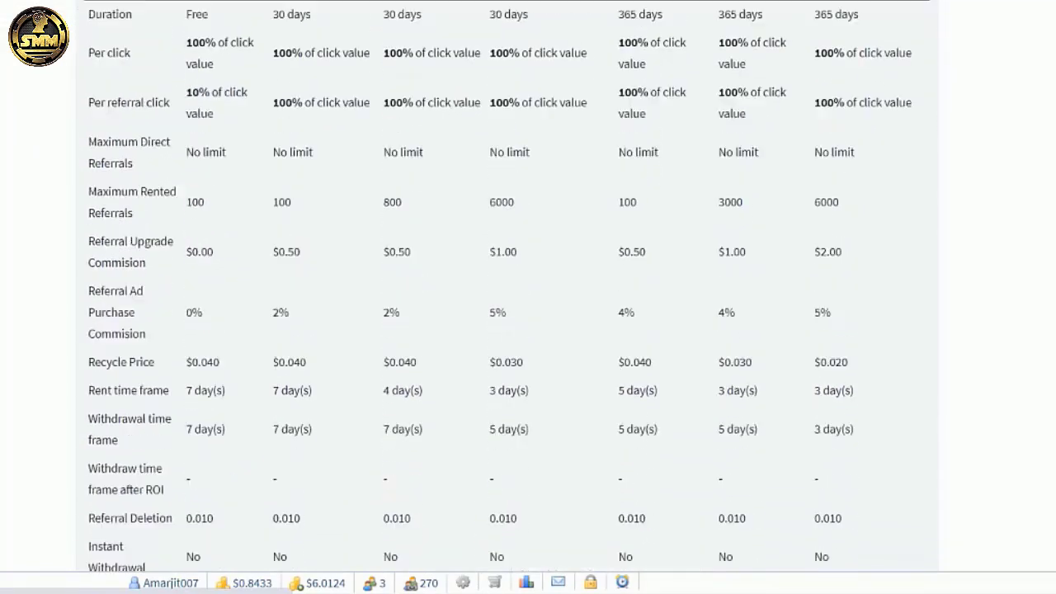
pyautogui.scroll(-1, 528, 330)
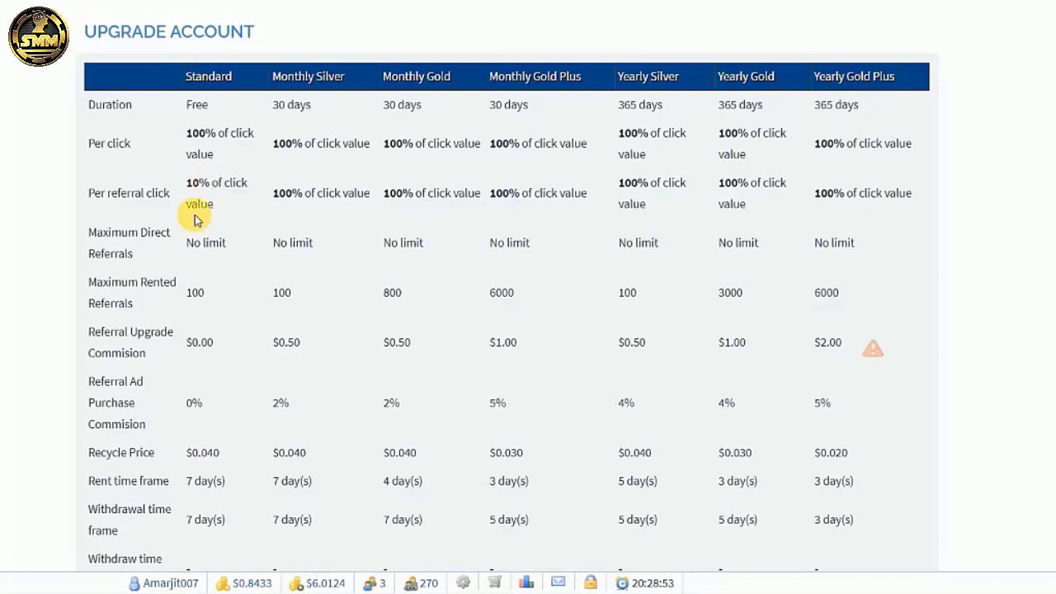
# Compare the membership plans' maximum rented referrals, recycle price and withdrawal time frame in the upgrade table.
pyautogui.scroll(-1, 196, 221)
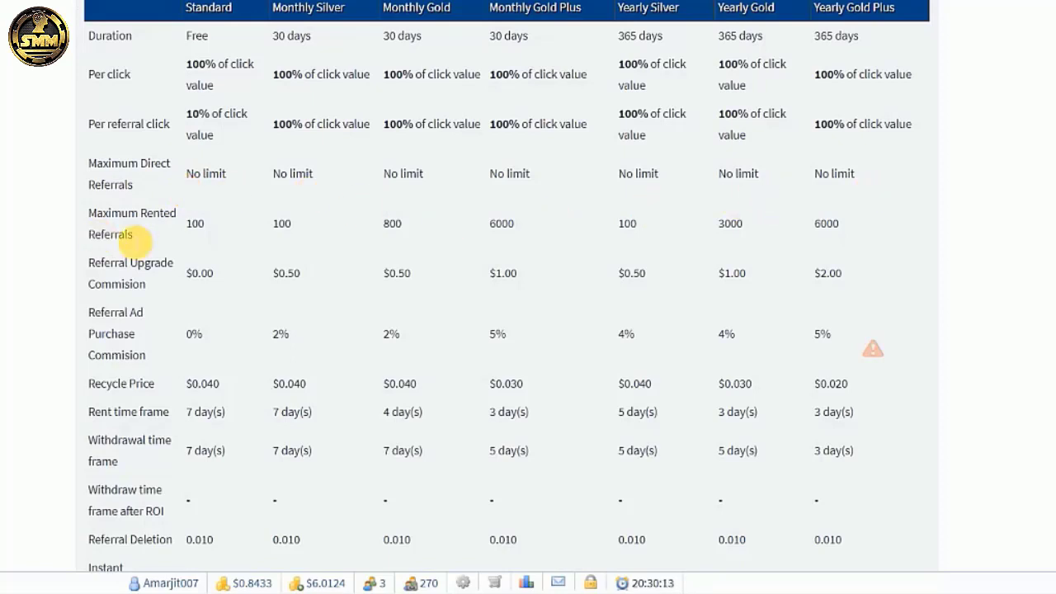
pyautogui.moveTo(135, 235); pyautogui.dragTo(86, 215)
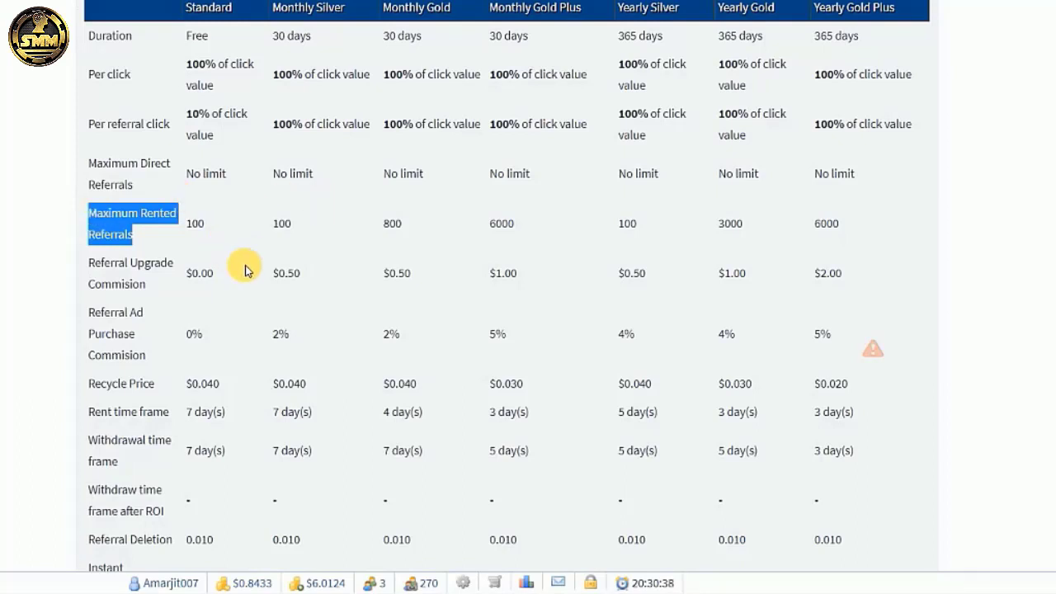
pyautogui.doubleClick(196, 224)
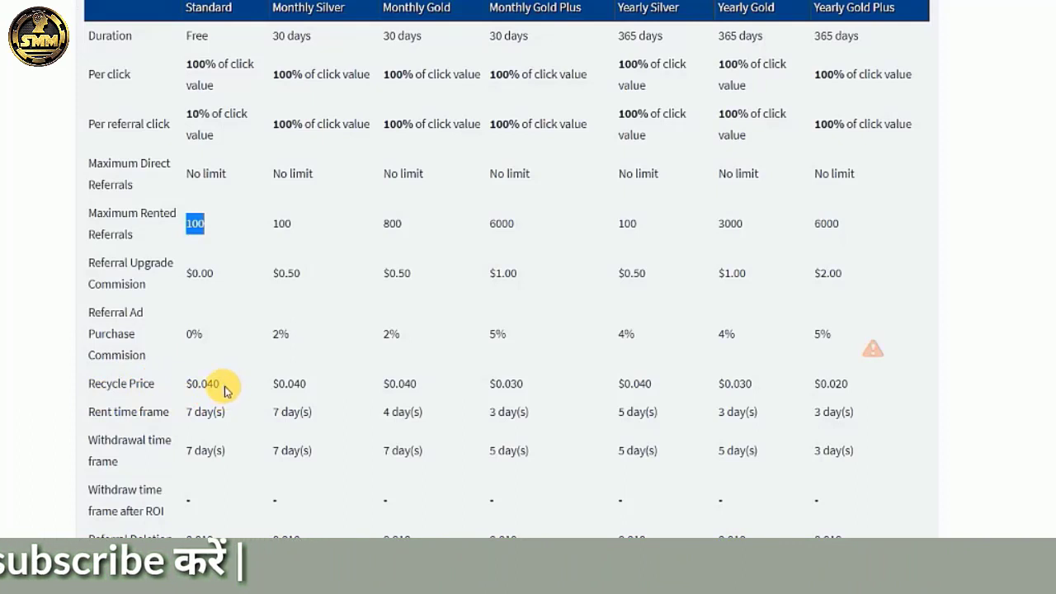
pyautogui.moveTo(219, 385); pyautogui.dragTo(176, 384)
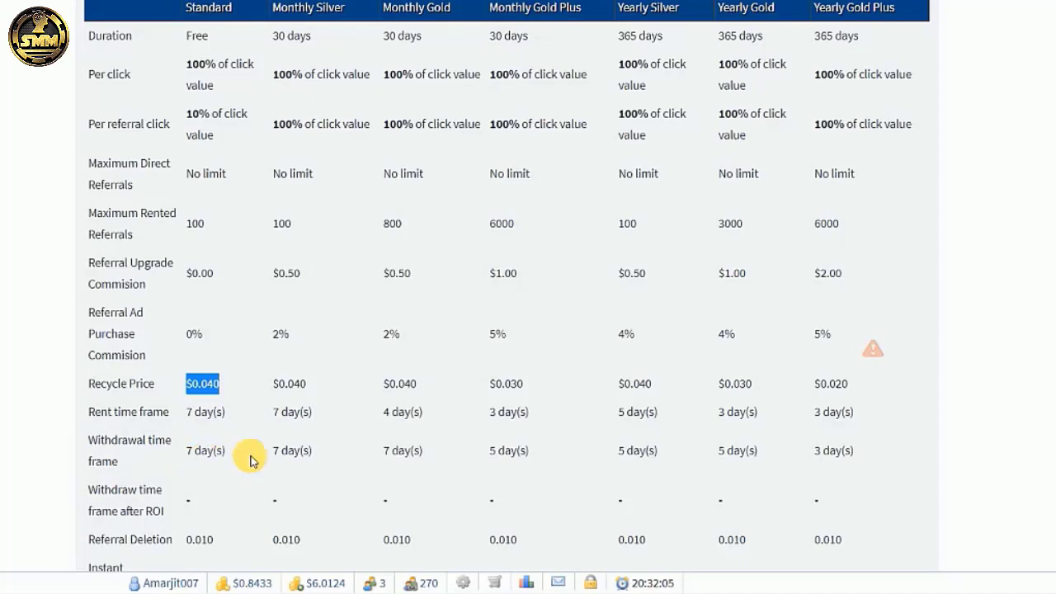
pyautogui.moveTo(767, 446); pyautogui.dragTo(169, 459)
pyautogui.click(427, 451)
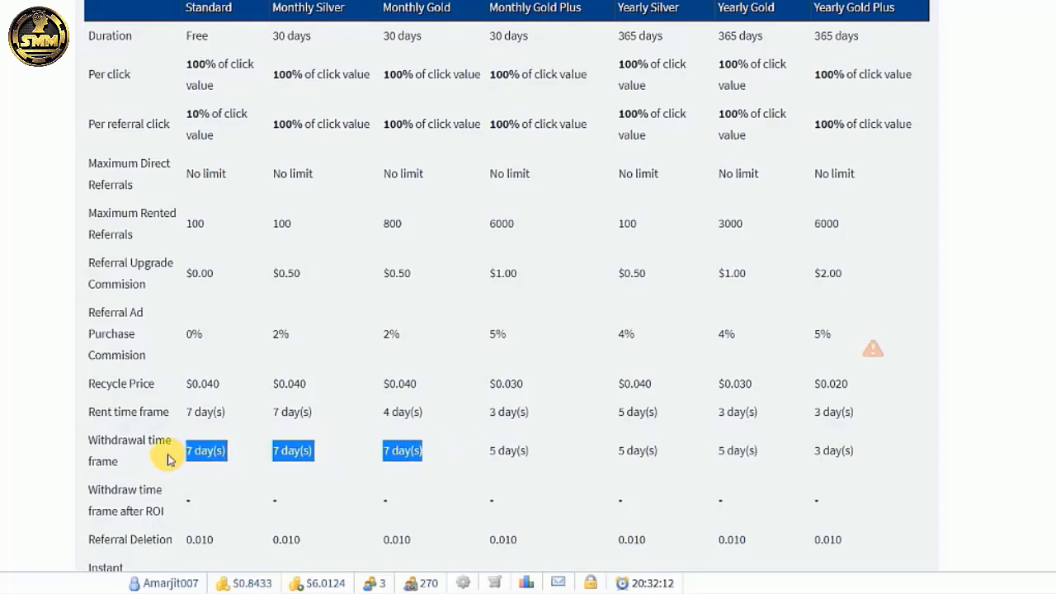
pyautogui.moveTo(861, 453); pyautogui.dragTo(820, 457)
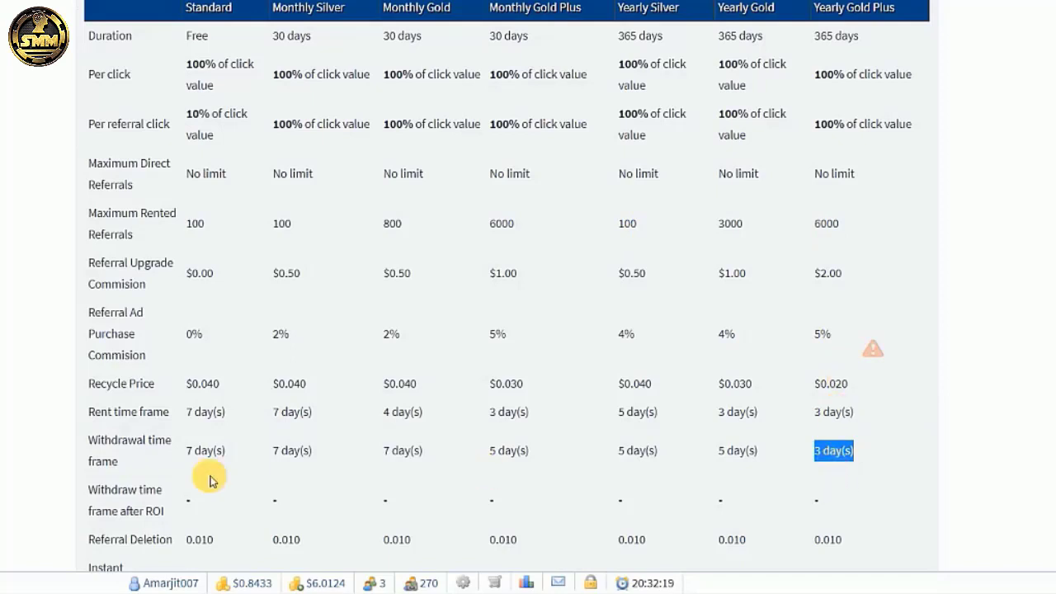
pyautogui.click(11, 511)
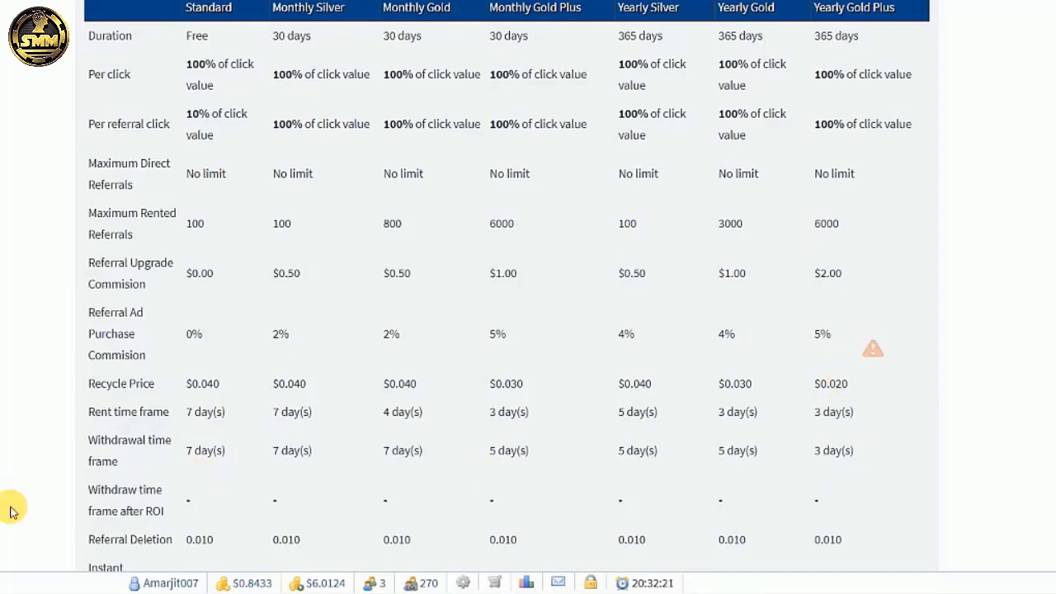
# Review the price row for all membership plans and the form for upgrading with the purchase balance.
pyautogui.scroll(-3, 12, 512)
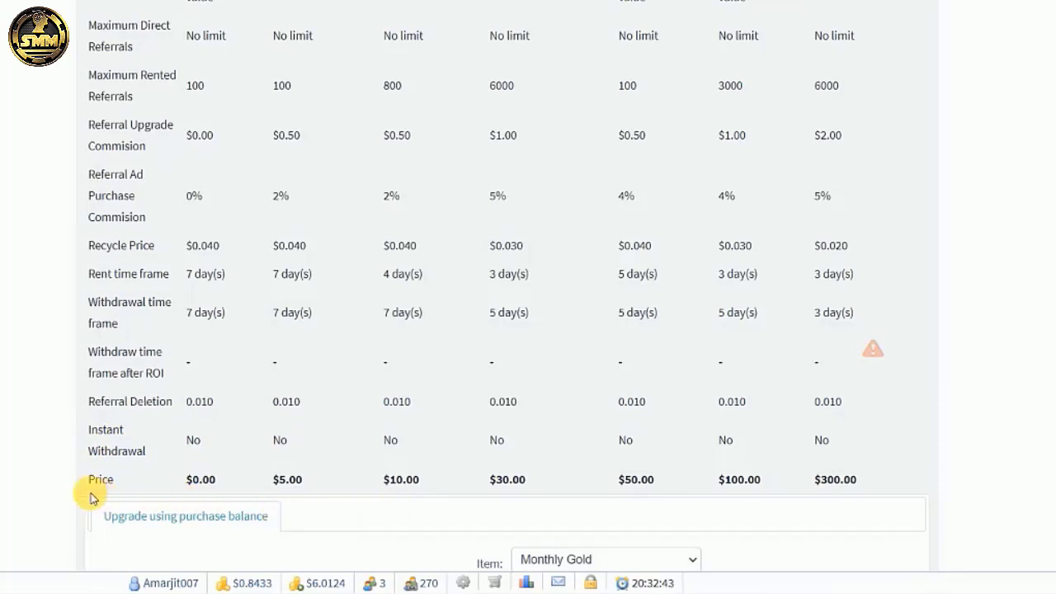
pyautogui.moveTo(183, 487); pyautogui.dragTo(869, 495)
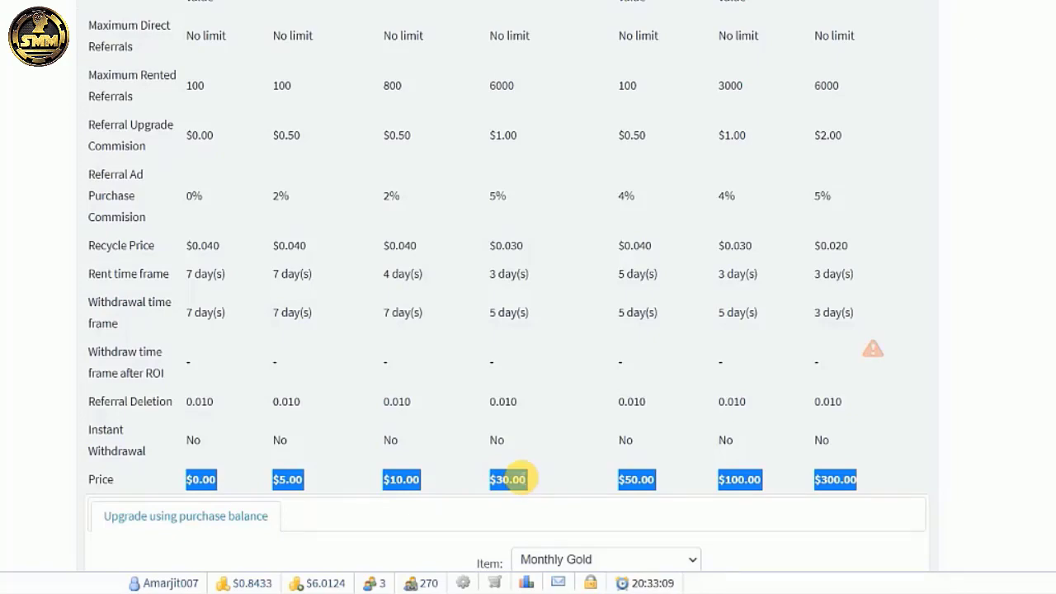
pyautogui.click(1028, 409)
pyautogui.scroll(5, 1028, 409)
pyautogui.scroll(-1, 1028, 408)
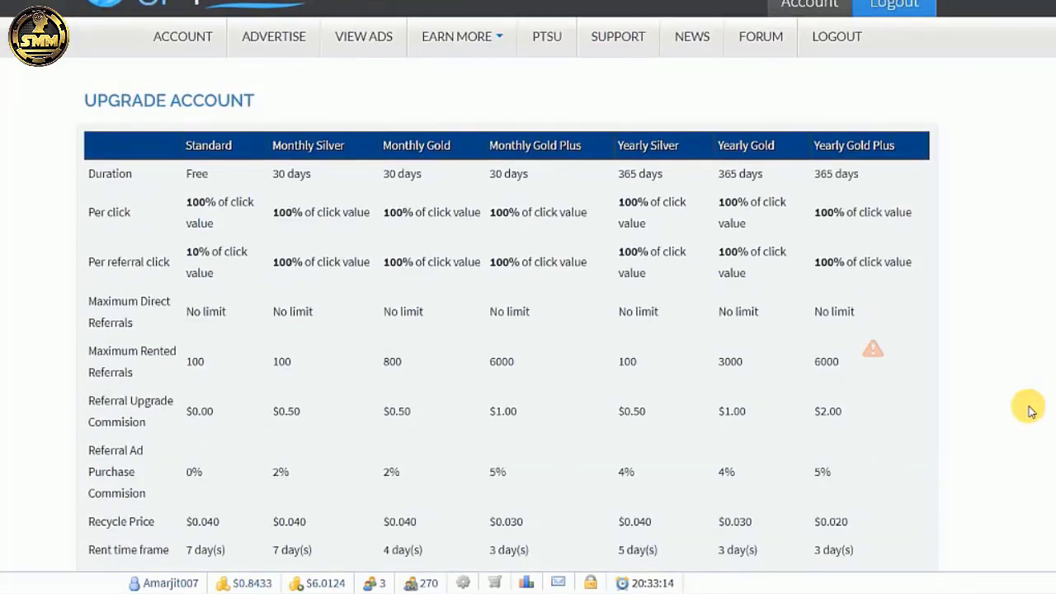
pyautogui.scroll(-7, 1029, 408)
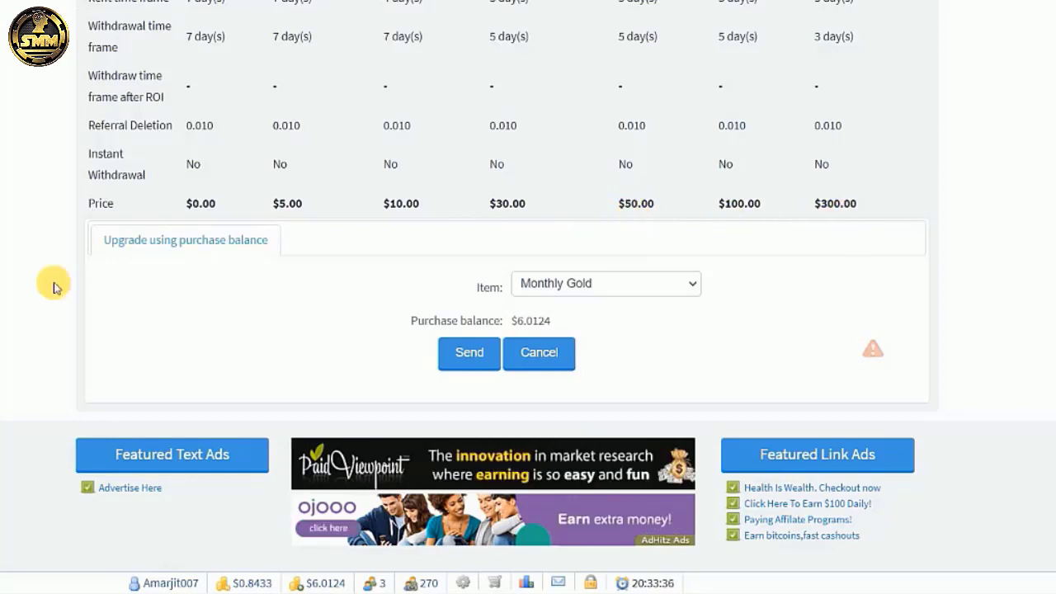
pyautogui.scroll(3, 53, 285)
pyautogui.scroll(5, 52, 287)
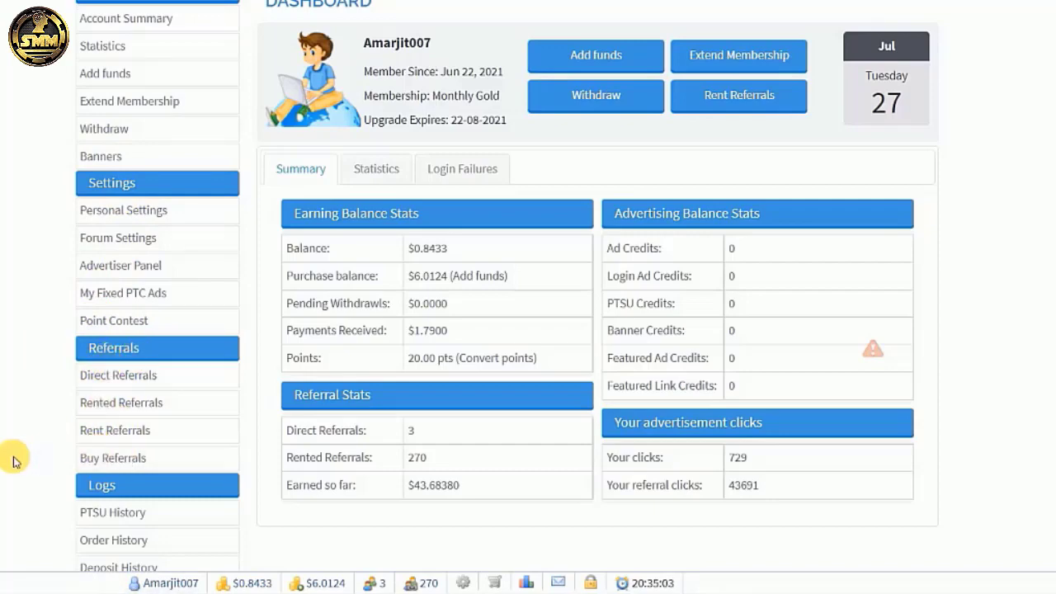
# Open the Direct Referrals list from the account dashboard and review each referral's clicks, earnings and source.
pyautogui.scroll(-2, 12, 455)
pyautogui.scroll(-2, 13, 460)
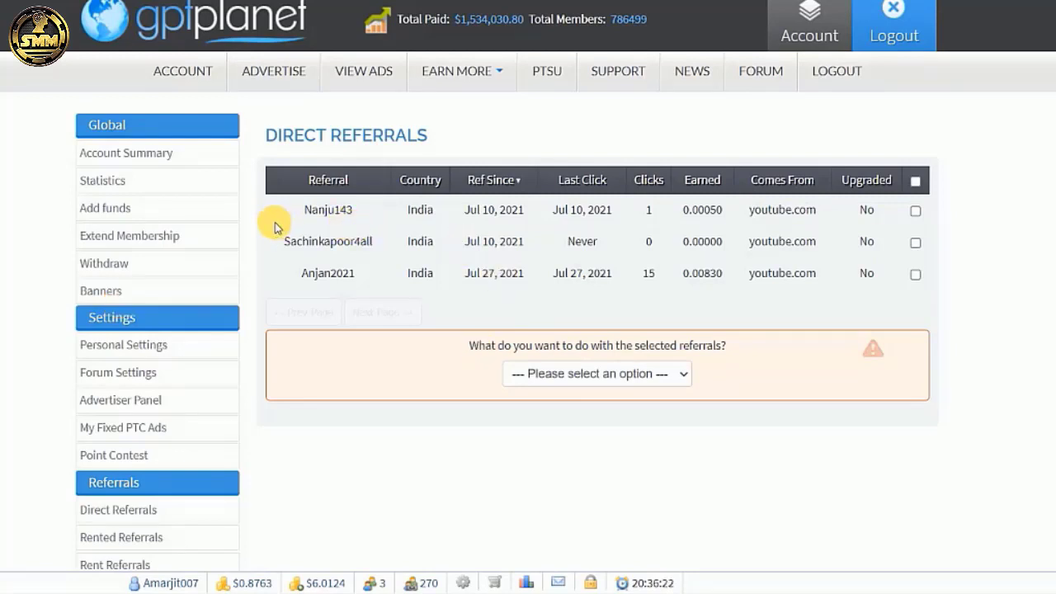
pyautogui.moveTo(635, 209); pyautogui.dragTo(881, 250)
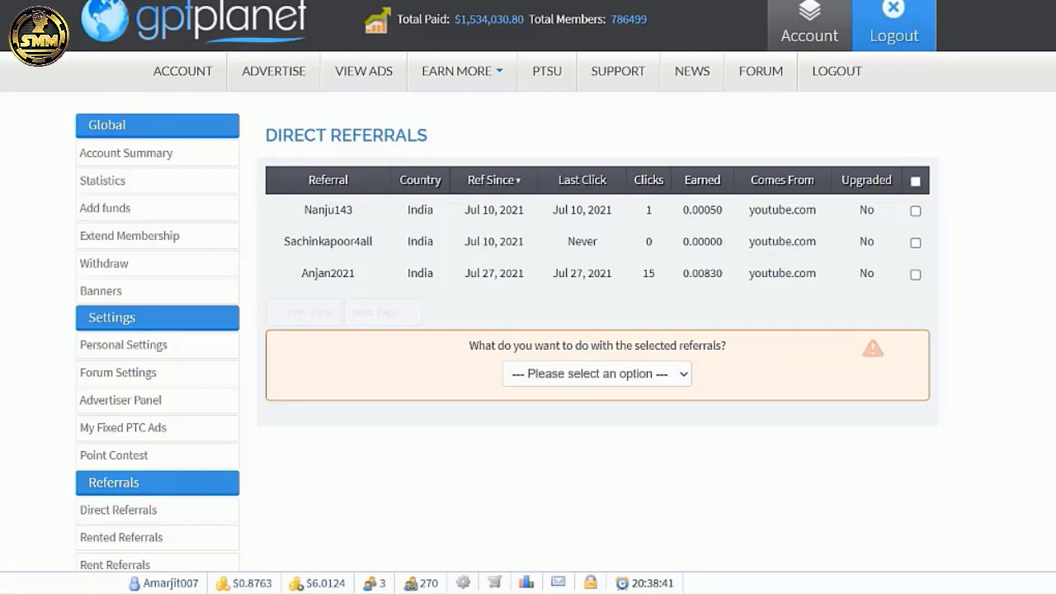
# Open the Rent Referrals page and compare the referral package prices with the purchase balance, keeping the 5 Referrals - $0.75 package selected.
pyautogui.scroll(-3, 528, 330)
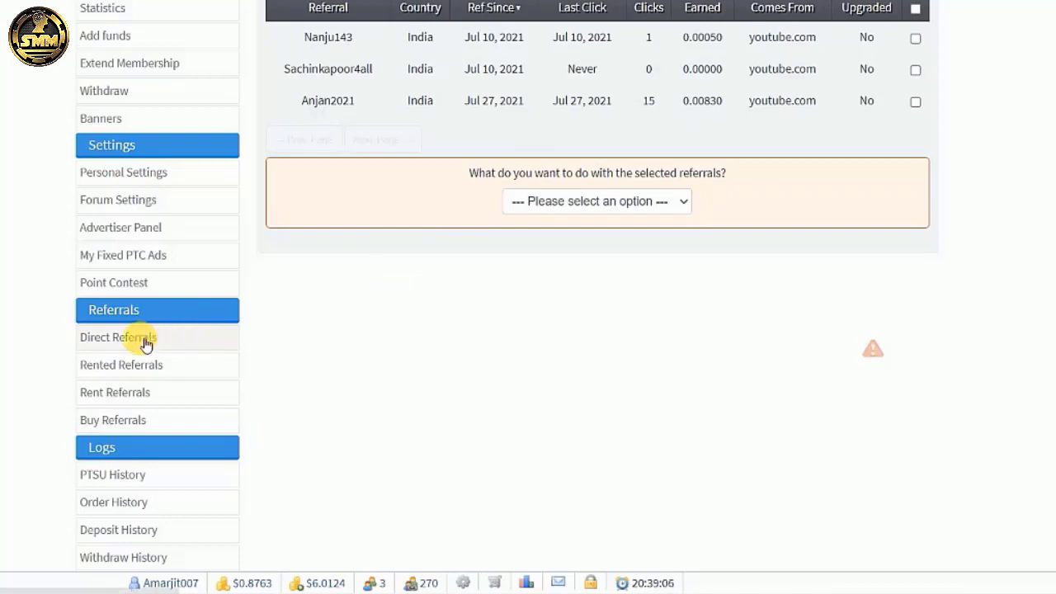
pyautogui.click(128, 404)
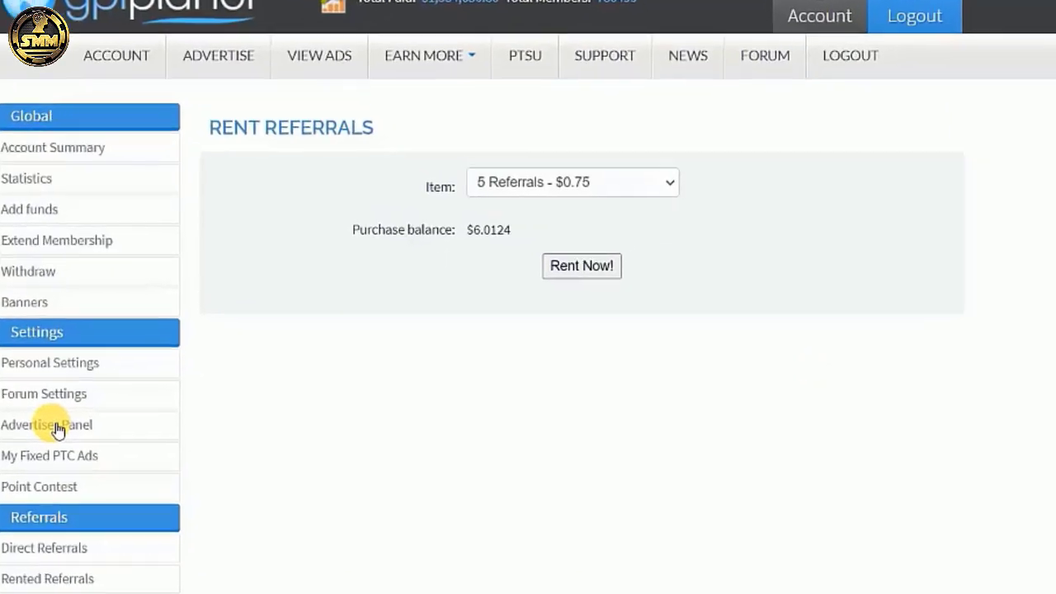
pyautogui.click(663, 183)
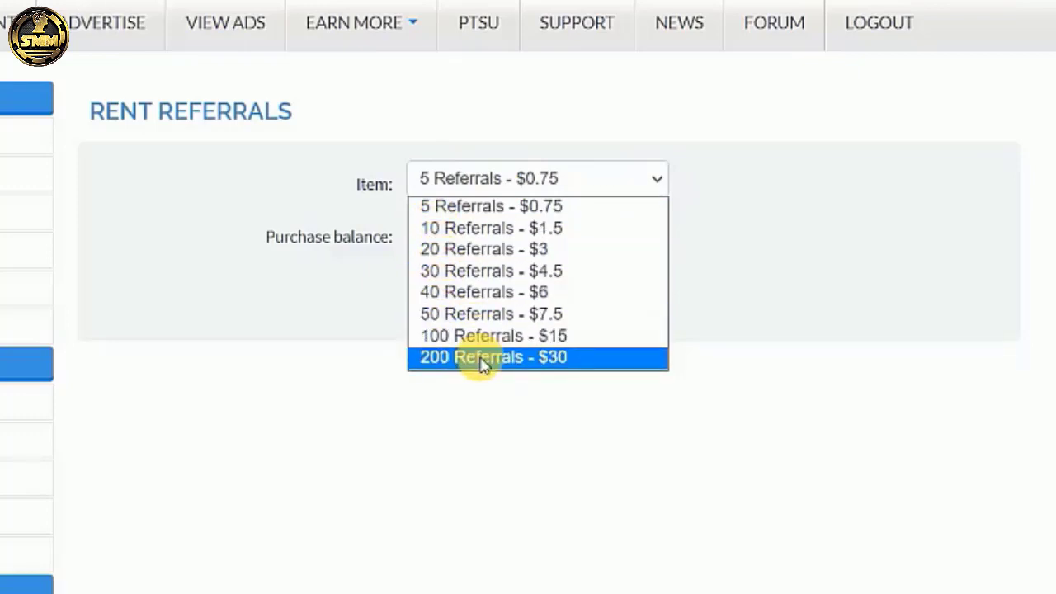
pyautogui.click(560, 211)
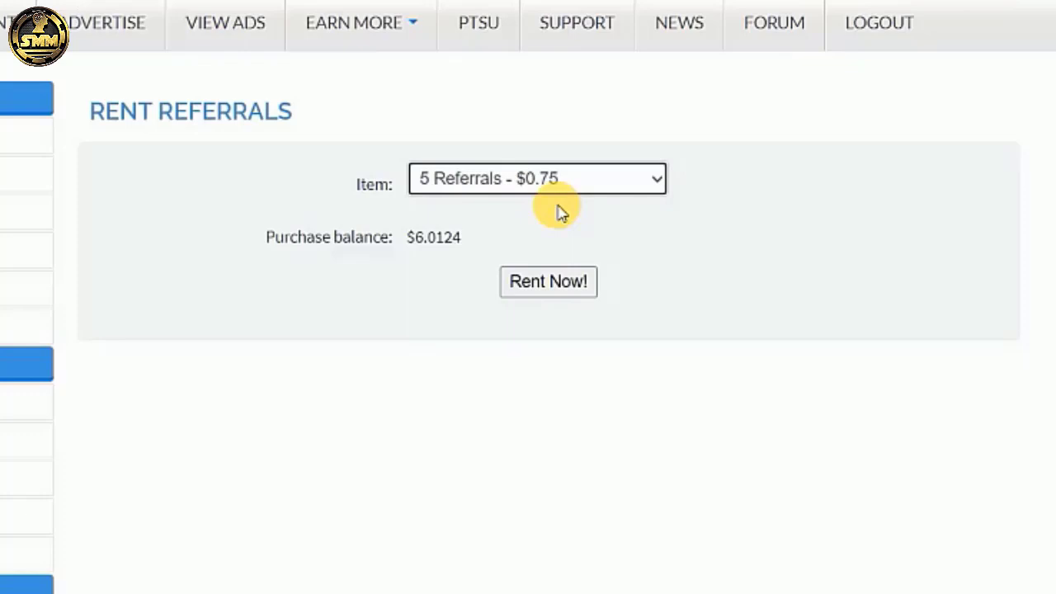
pyautogui.moveTo(462, 238); pyautogui.dragTo(407, 238)
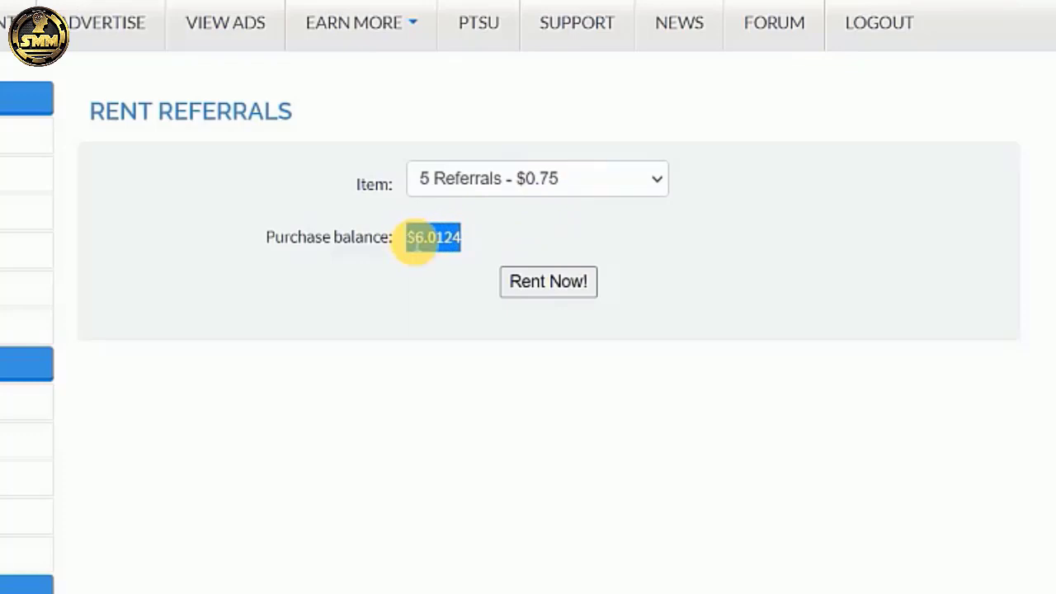
pyautogui.click(612, 181)
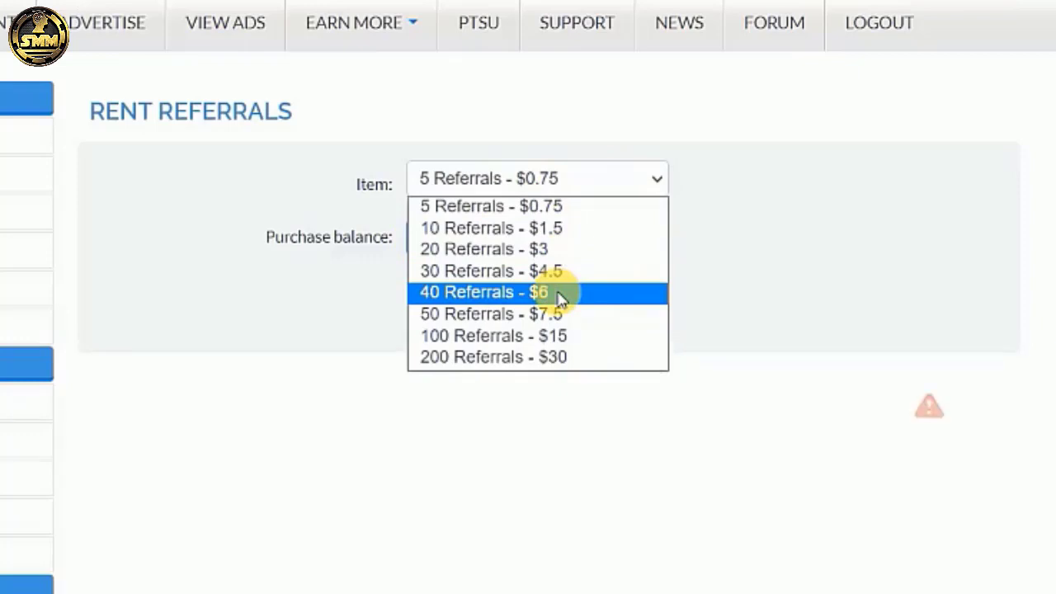
pyautogui.click(503, 516)
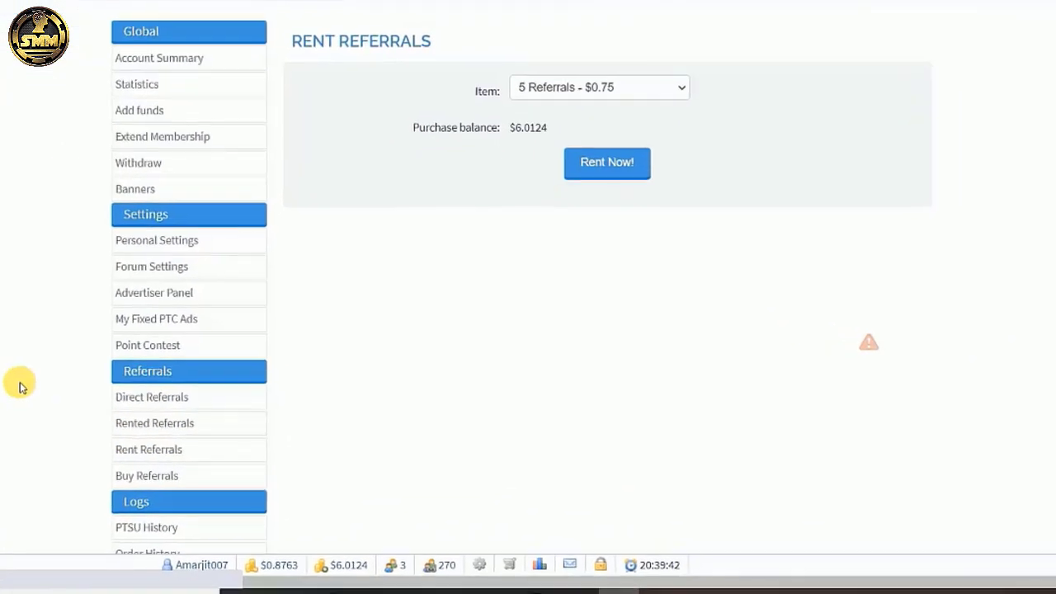
# Return to the account dashboard and highlight the rented referrals and earned-so-far figures in the referral stats.
pyautogui.scroll(2, 78, 391)
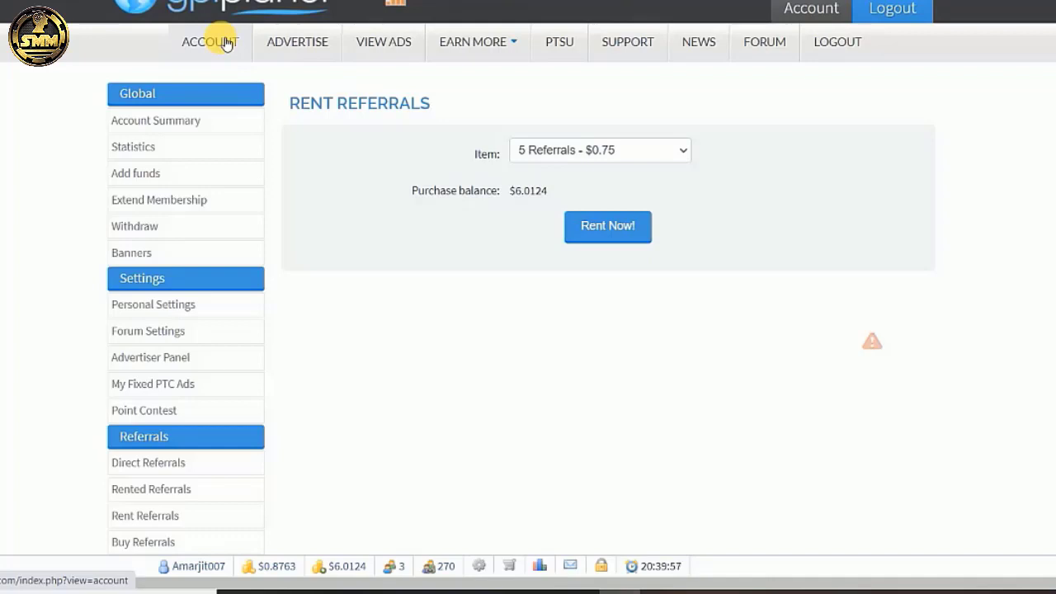
pyautogui.click(228, 43)
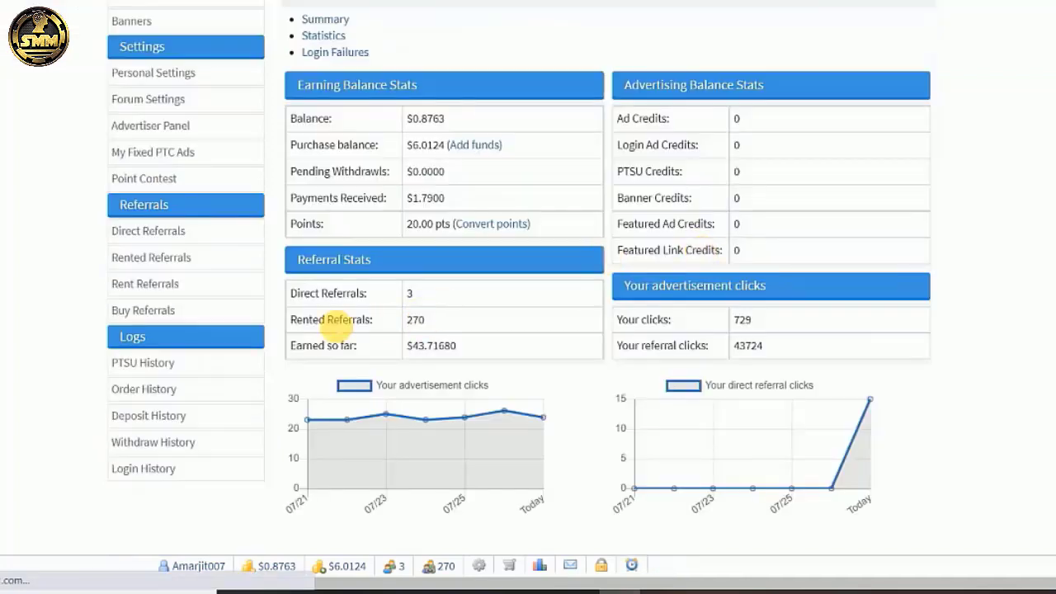
pyautogui.moveTo(295, 320); pyautogui.dragTo(436, 324)
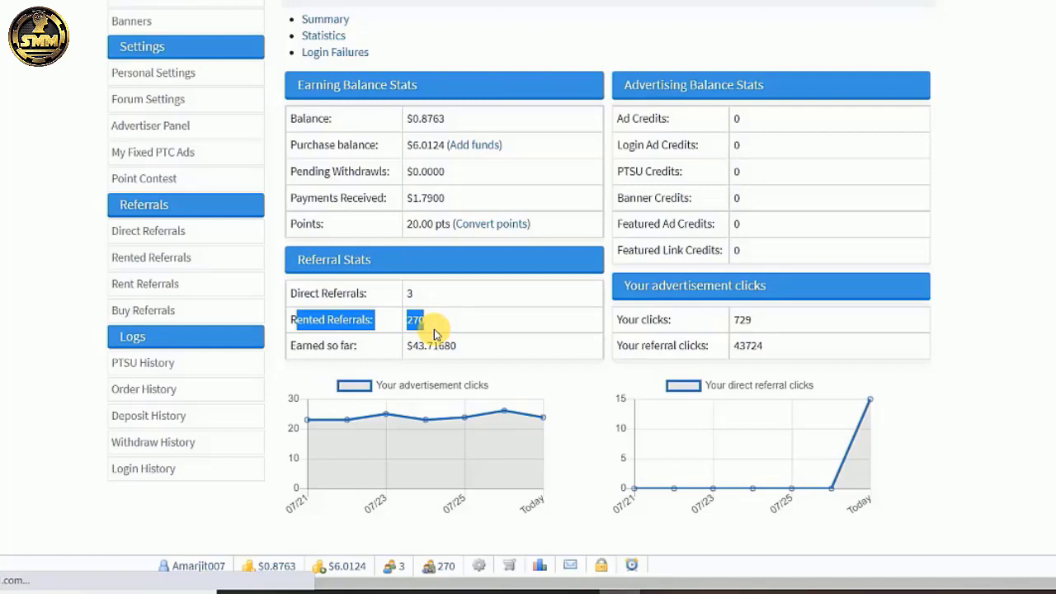
pyautogui.click(434, 333)
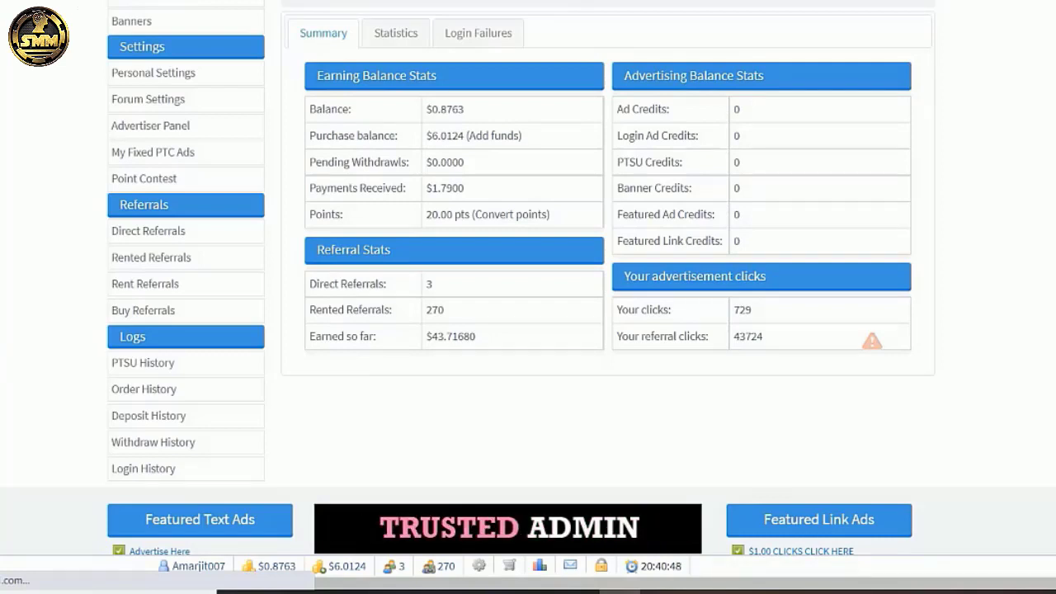
pyautogui.moveTo(488, 330); pyautogui.dragTo(425, 336)
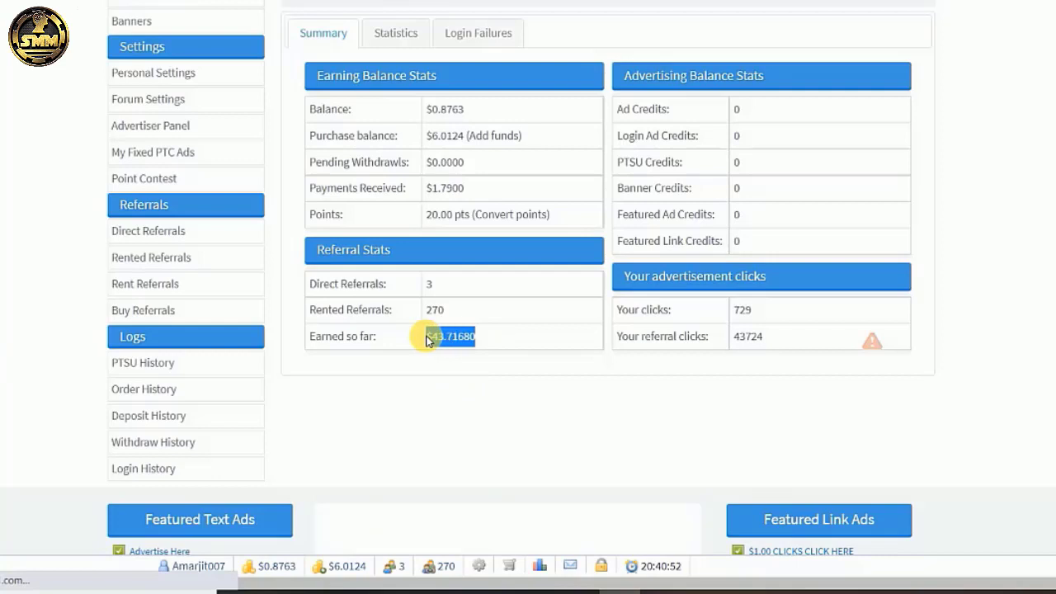
pyautogui.click(452, 428)
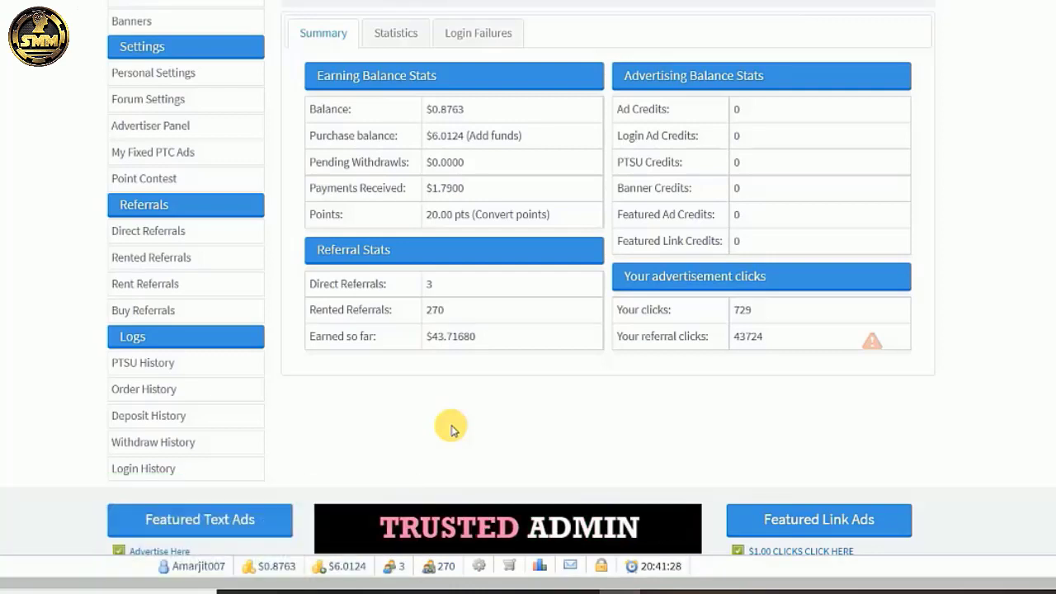
pyautogui.scroll(1, 451, 429)
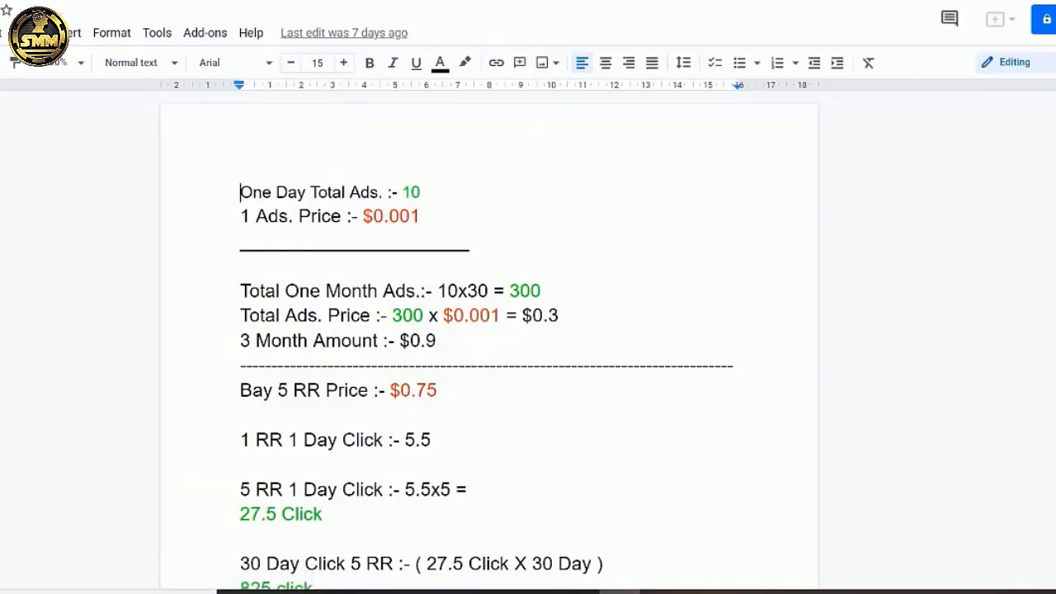
# Switch to the Google Docs earnings calculation and read through its daily and monthly ad income lines.
pyautogui.click(886, 247)
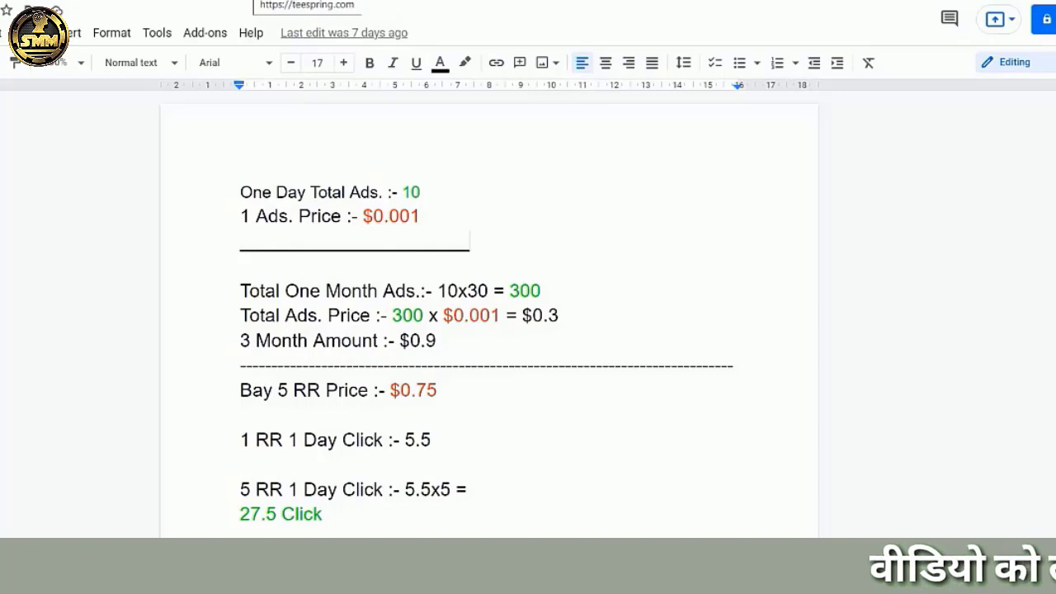
pyautogui.click(73, 63)
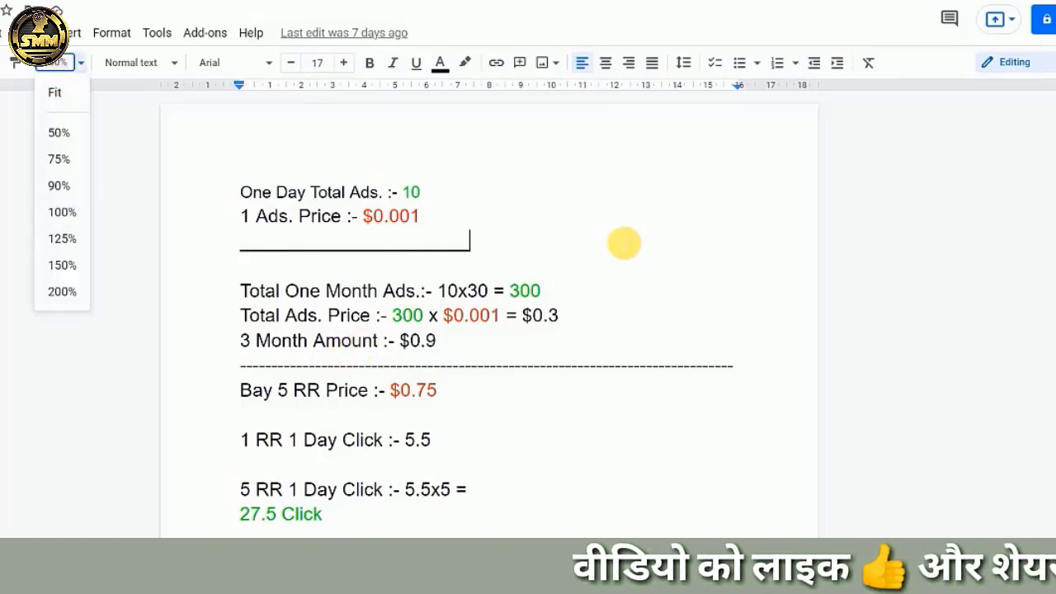
pyautogui.click(1021, 252)
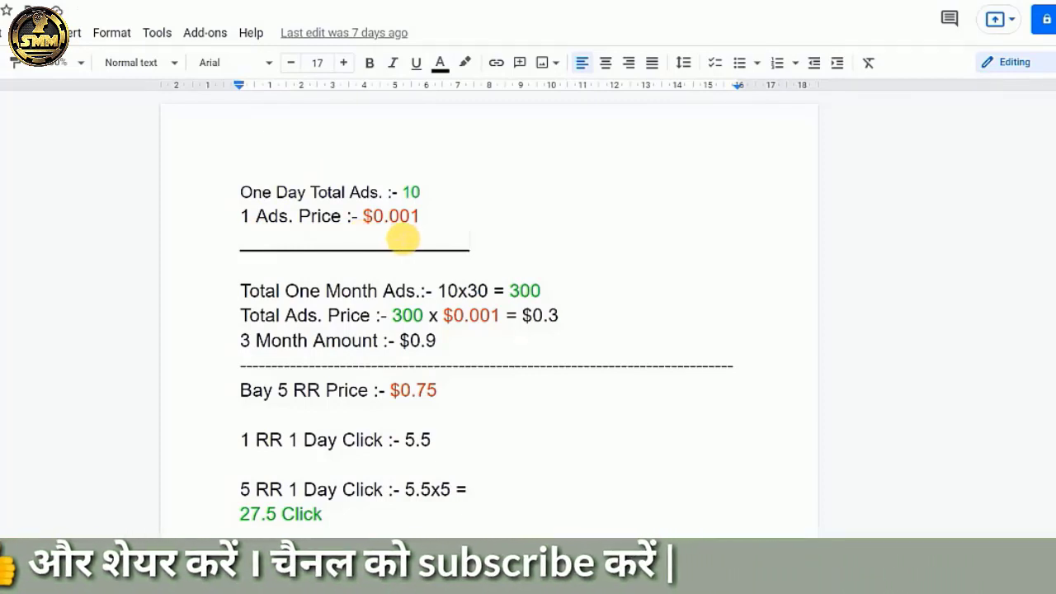
pyautogui.press('Down')
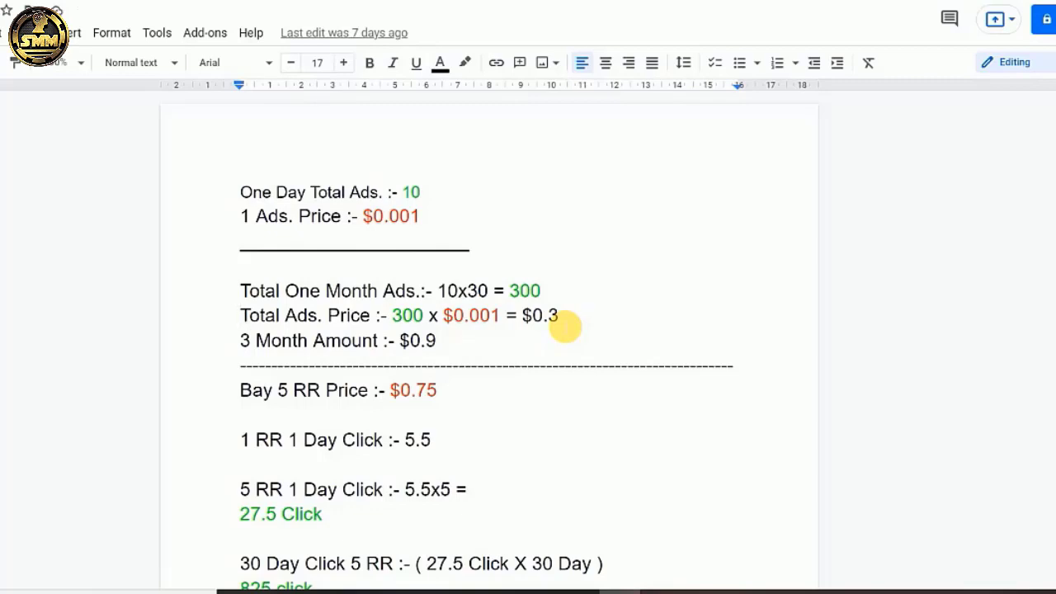
# Change the 3 Month Amount in the calculation document to $0.90.
pyautogui.moveTo(237, 342); pyautogui.dragTo(437, 350)
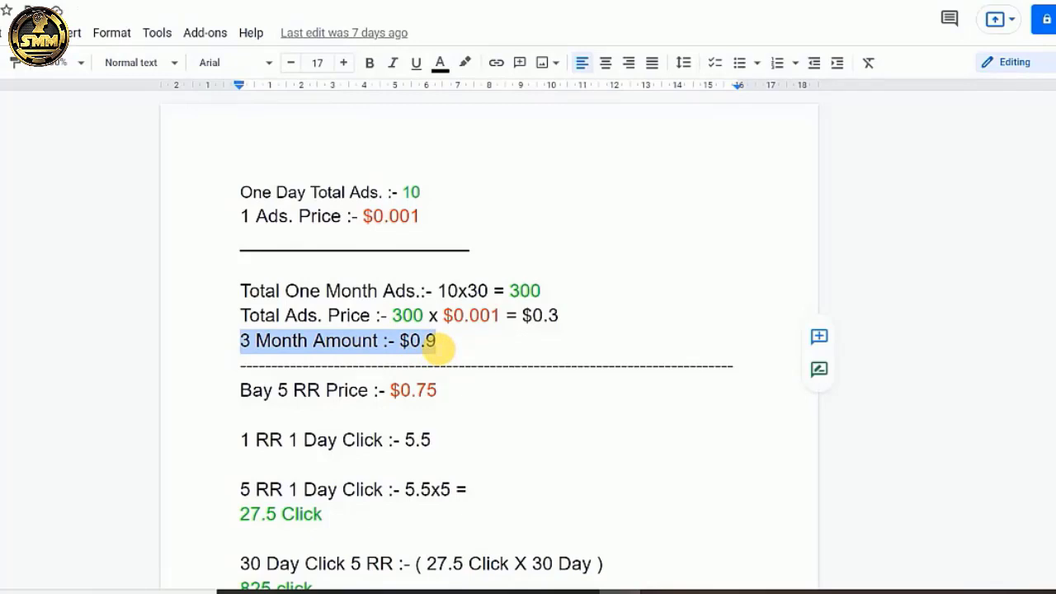
pyautogui.click(441, 348)
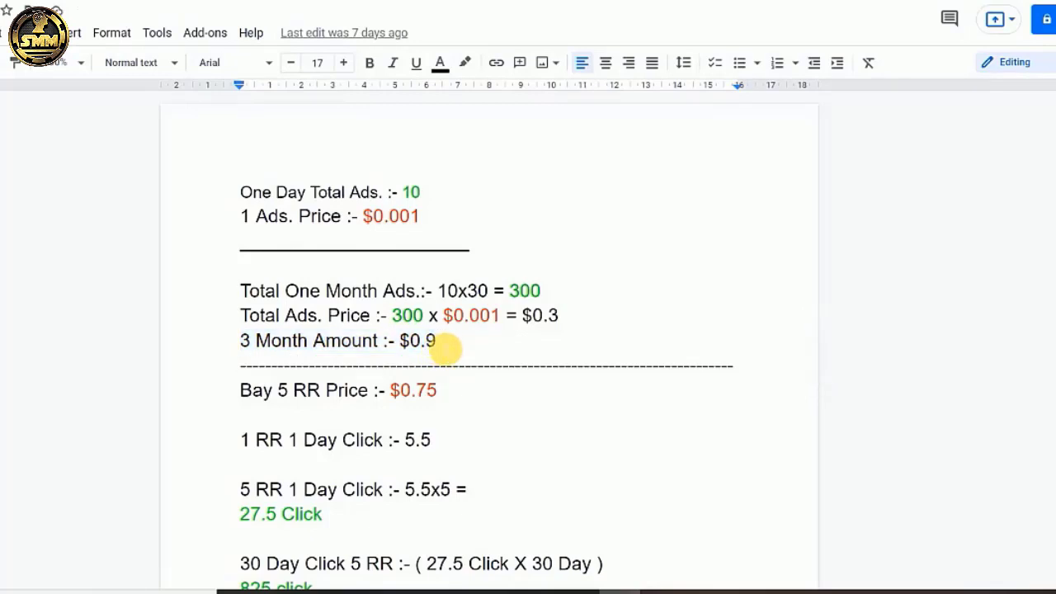
pyautogui.write('0')
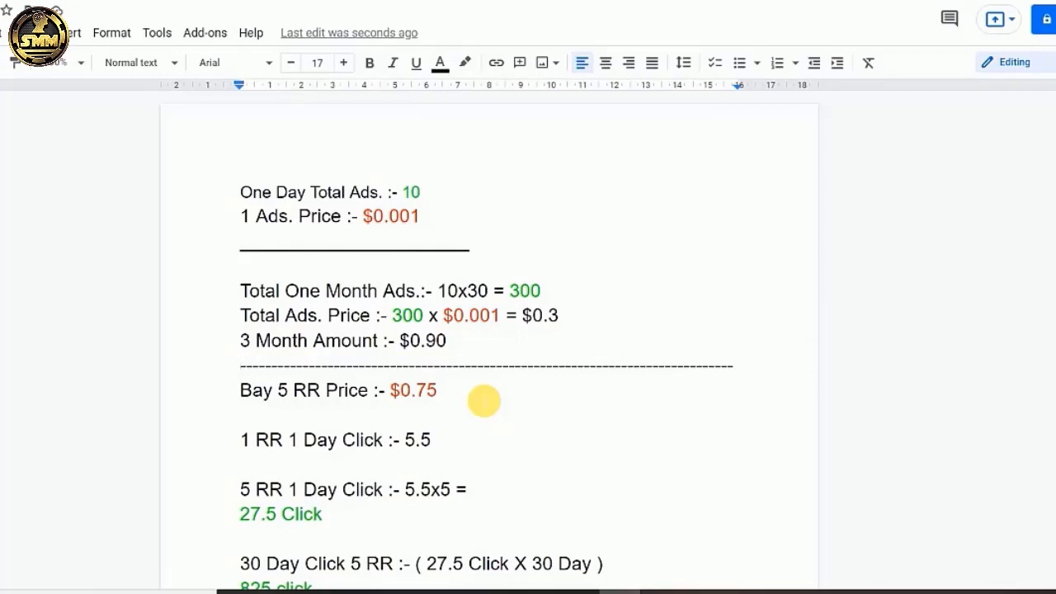
# Highlight the Bay 5 RR Price line in the calculation document, and switch to GPTPlanet to open the Buy Referrals page.
pyautogui.click(436, 390)
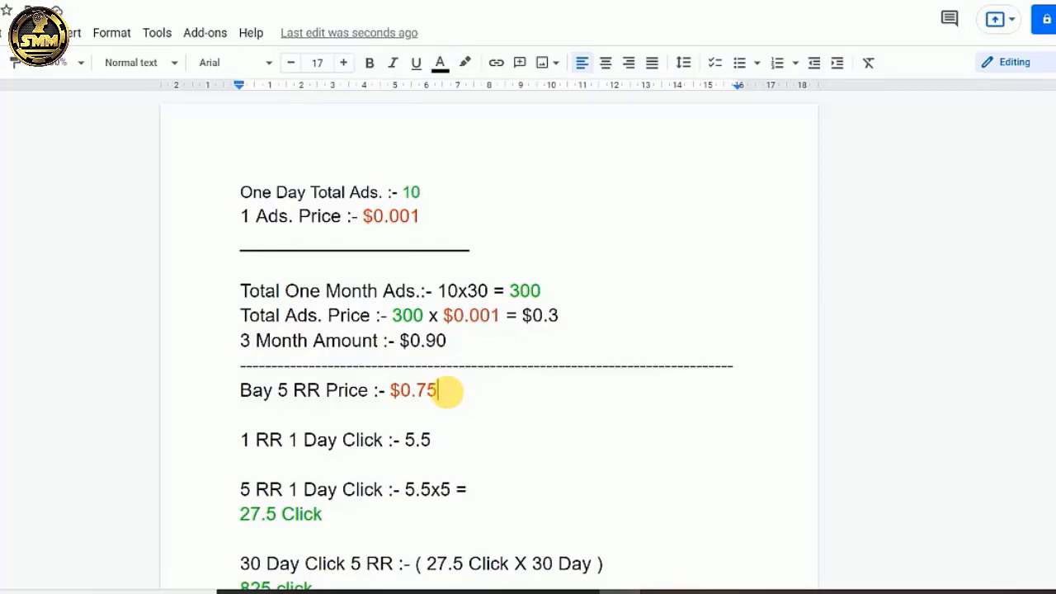
pyautogui.keyDown('shift'); pyautogui.click(240, 390); pyautogui.keyUp('shift')
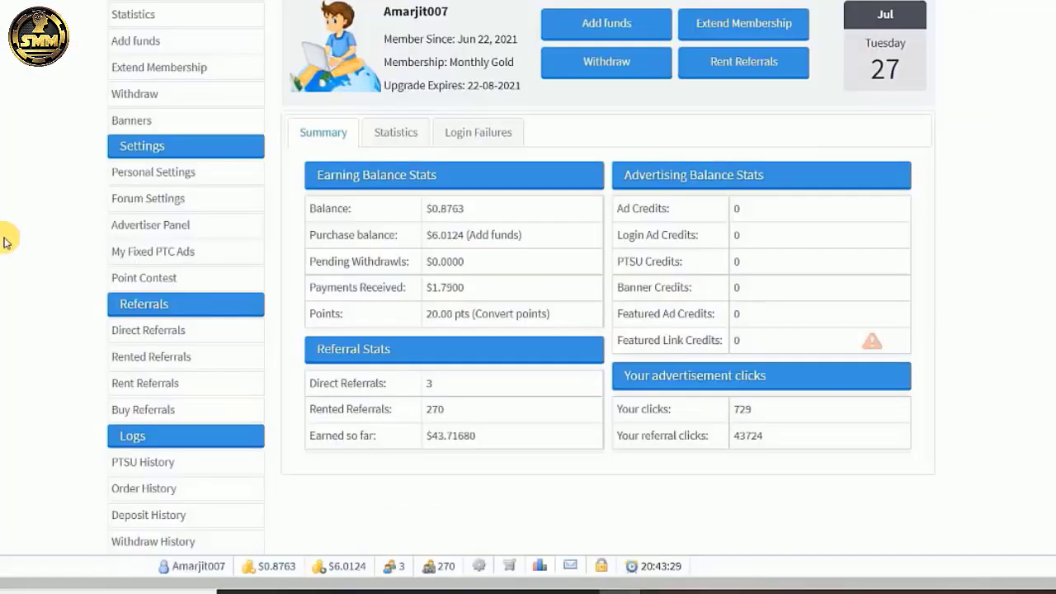
pyautogui.click(130, 319)
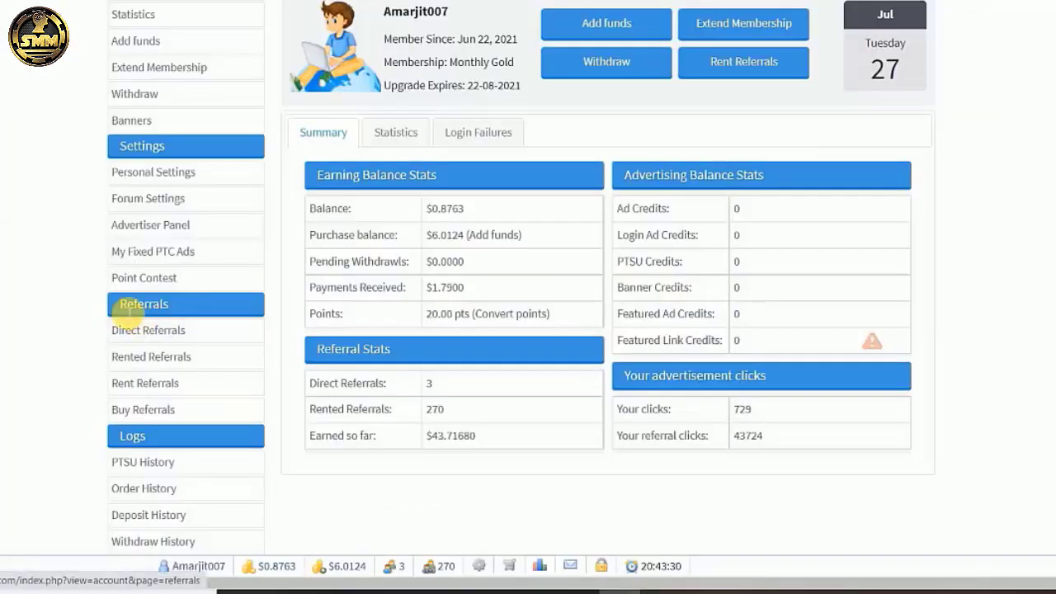
pyautogui.click(176, 419)
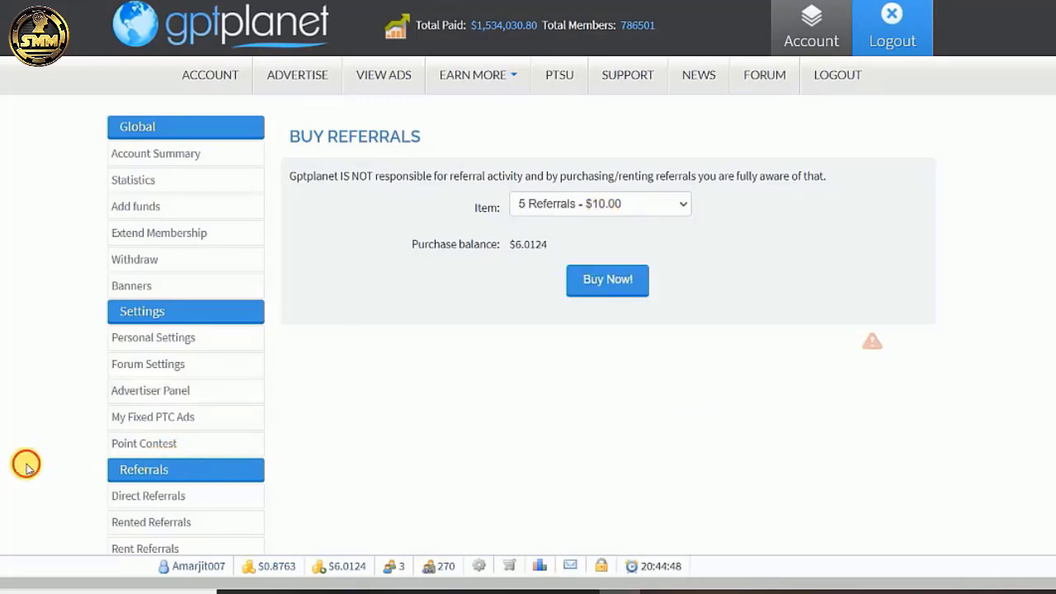
# Open the Rent Referrals page, review the available package prices and highlight the purchase balance amount.
pyautogui.scroll(-1, 27, 466)
pyautogui.scroll(-1, 27, 466)
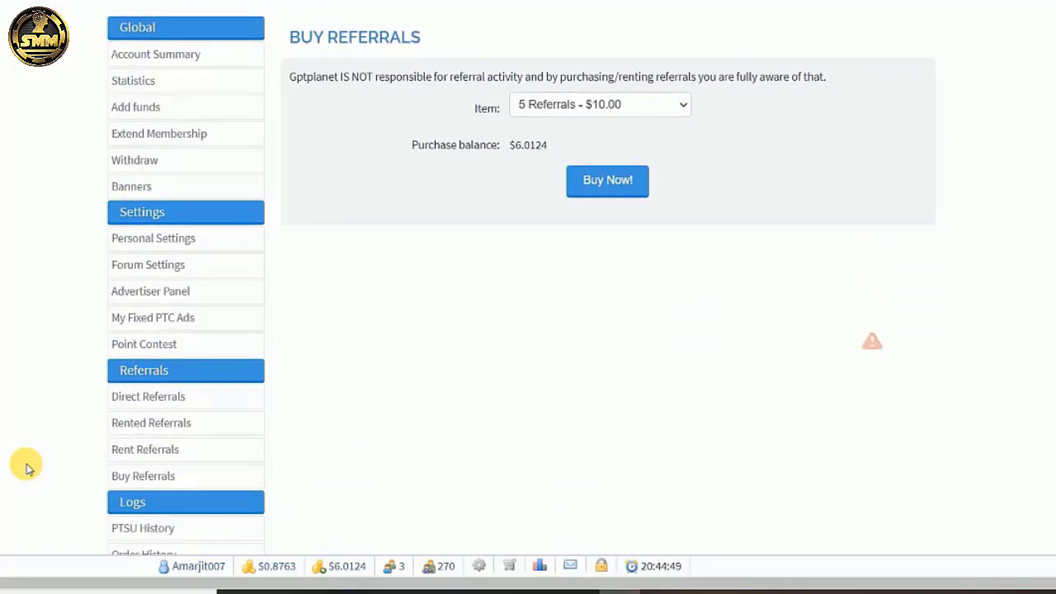
pyautogui.click(163, 454)
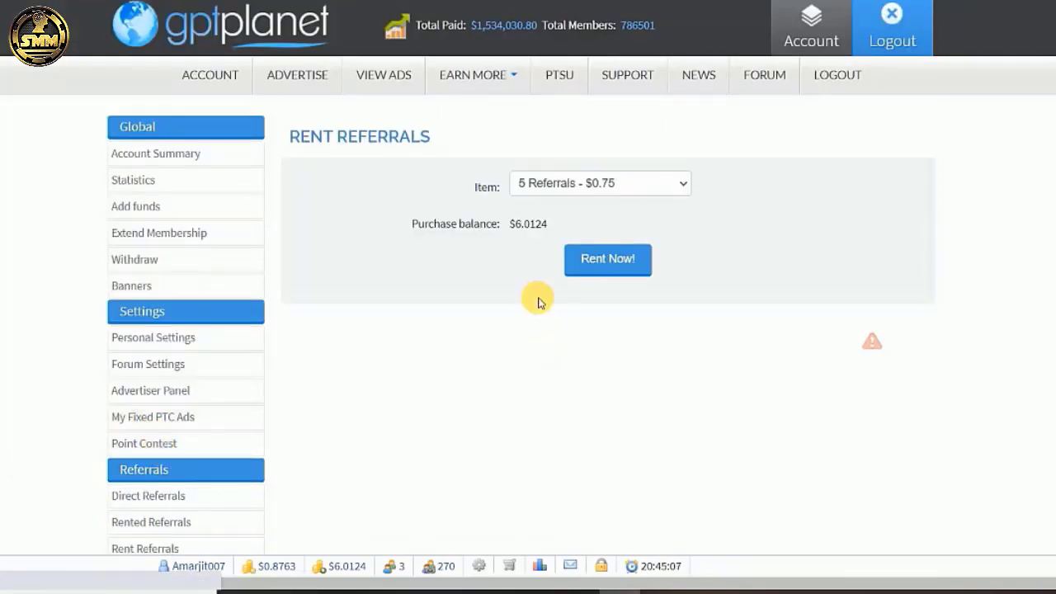
pyautogui.click(612, 193)
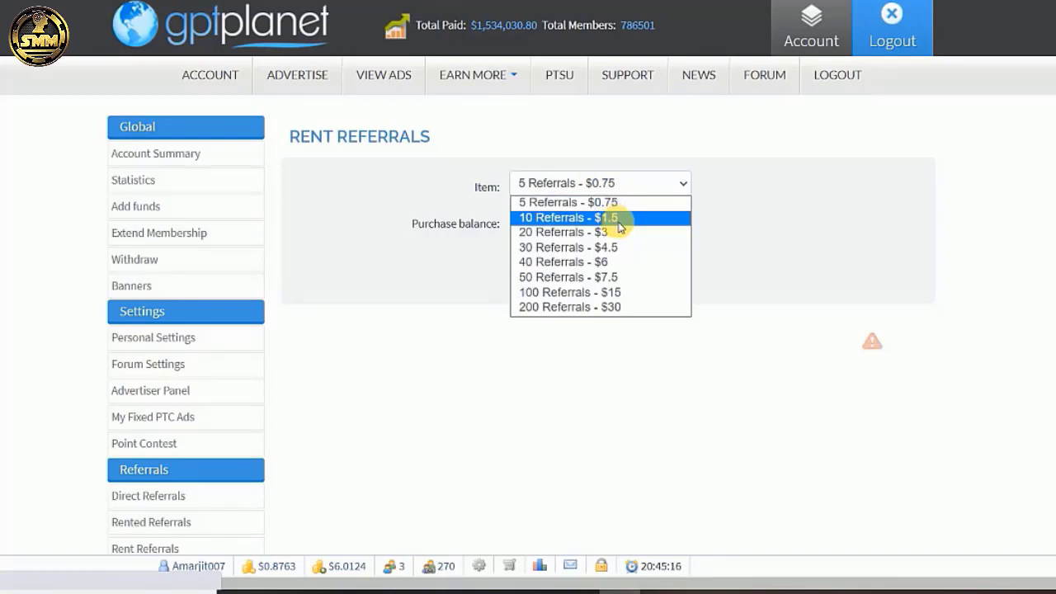
pyautogui.click(445, 423)
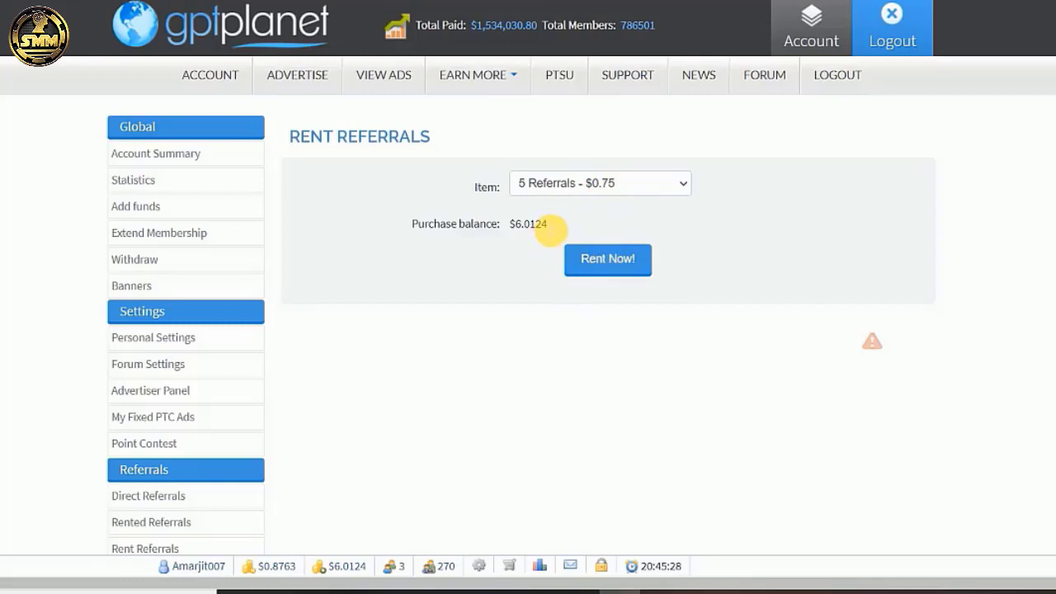
pyautogui.moveTo(548, 226); pyautogui.dragTo(520, 227)
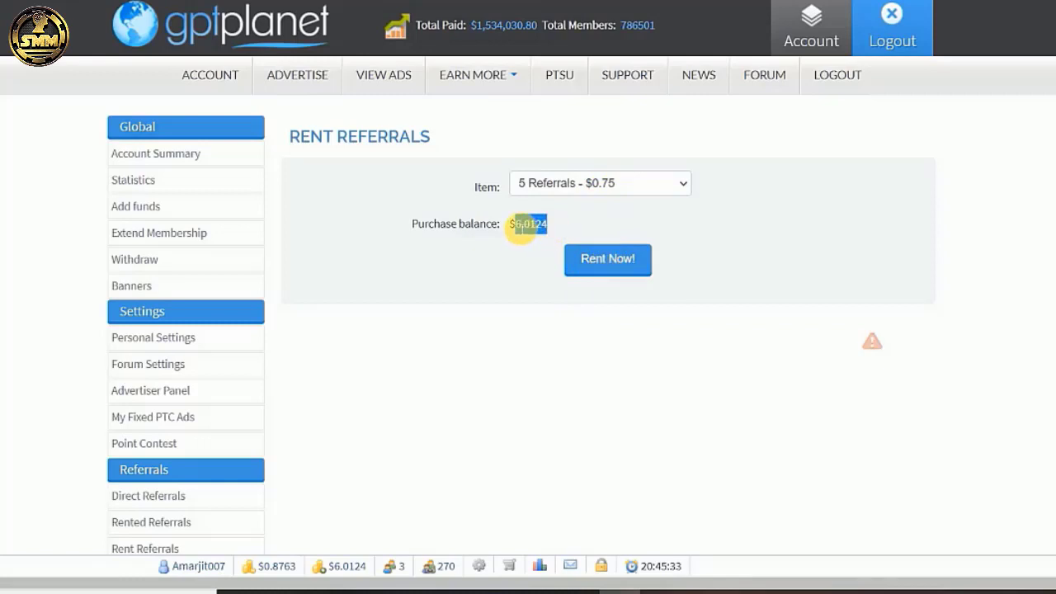
# Return to the account dashboard and highlight the main balance amount and the purchase balance in the earning stats.
pyautogui.click(211, 81)
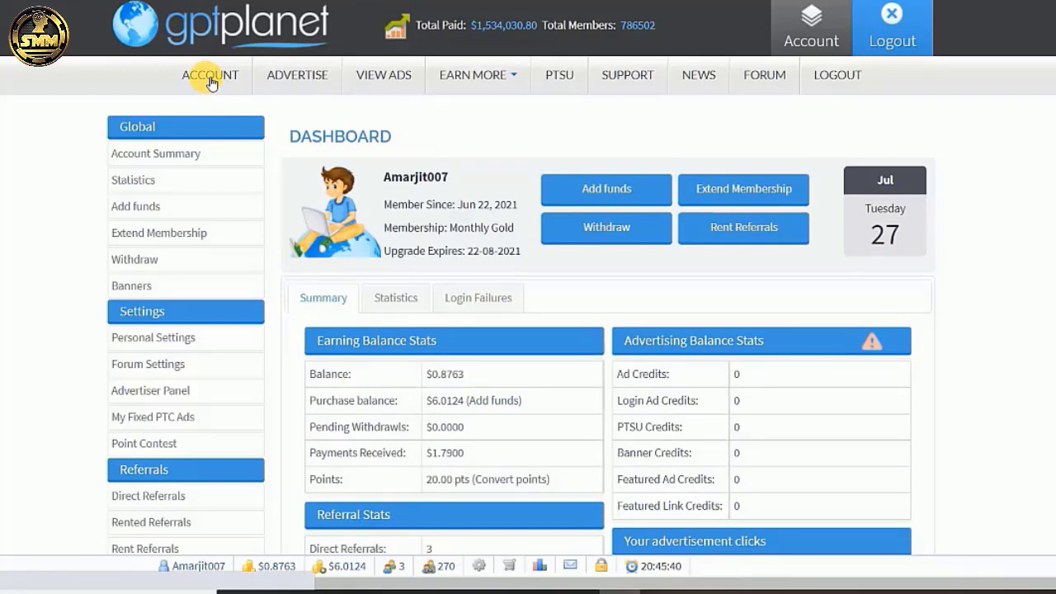
pyautogui.scroll(-1, 1045, 222)
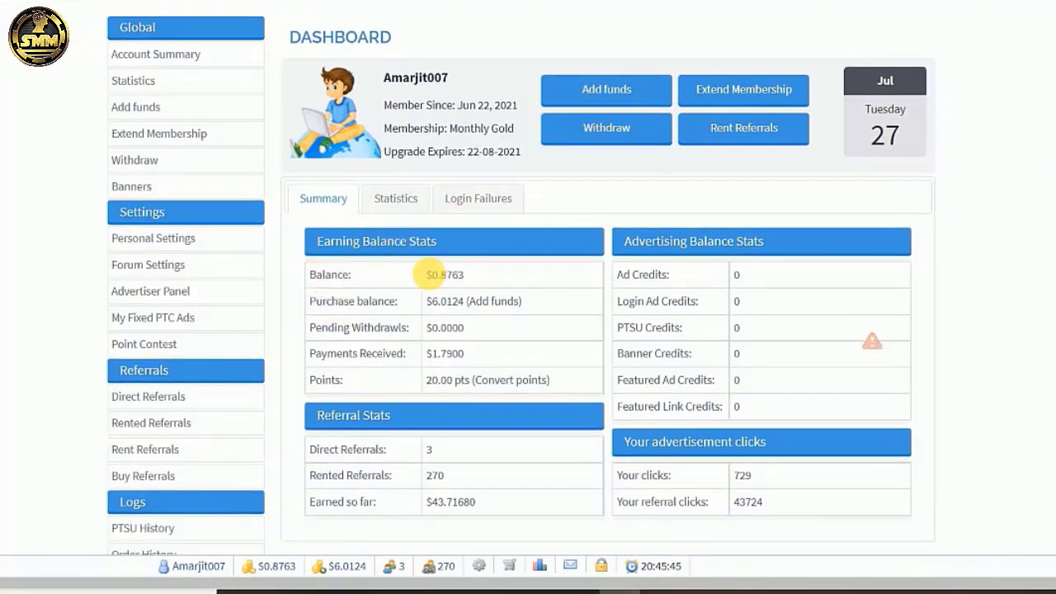
pyautogui.moveTo(478, 278); pyautogui.dragTo(430, 278)
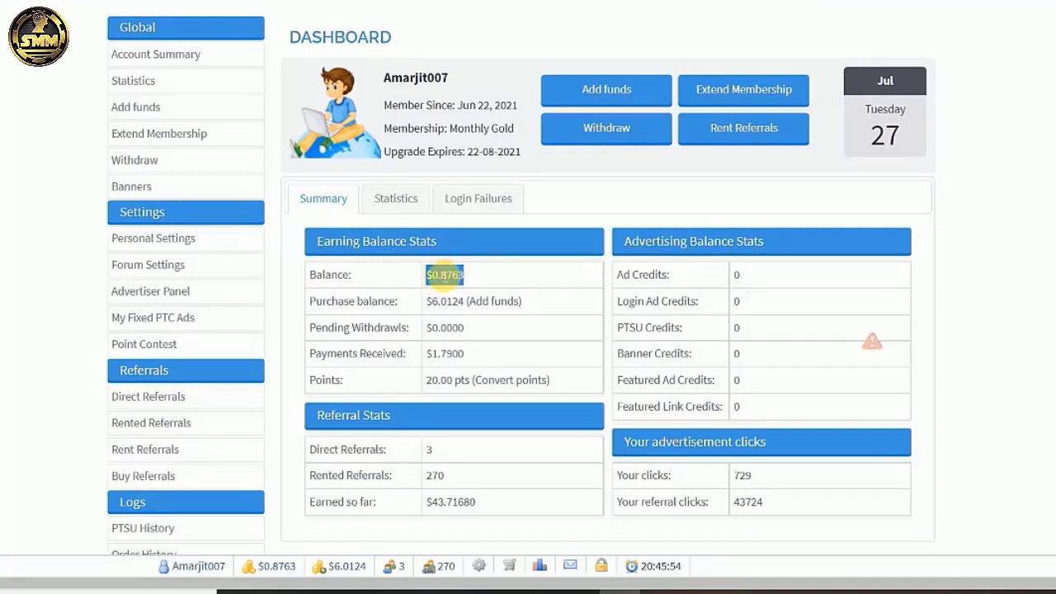
pyautogui.moveTo(520, 303); pyautogui.dragTo(315, 305)
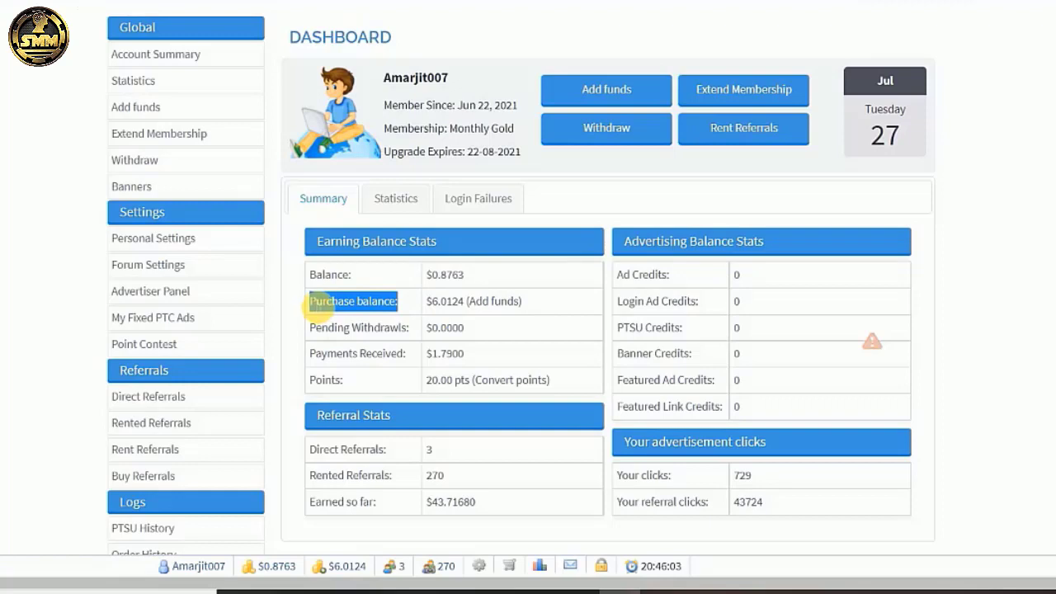
# Open the Add Funds form from the purchase balance, review the payment methods and select Account Balance.
pyautogui.click(498, 308)
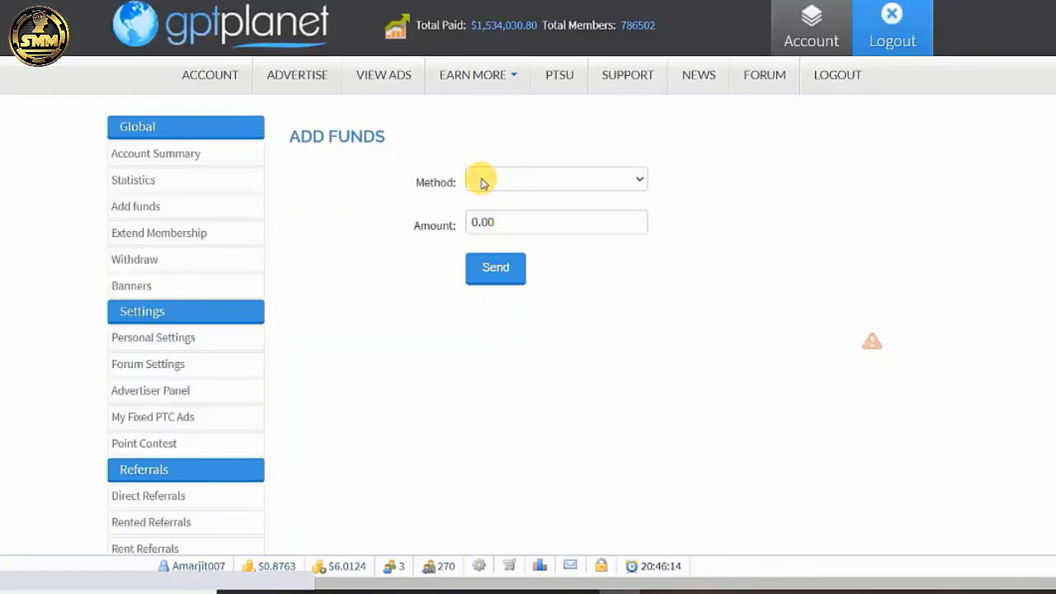
pyautogui.click(642, 181)
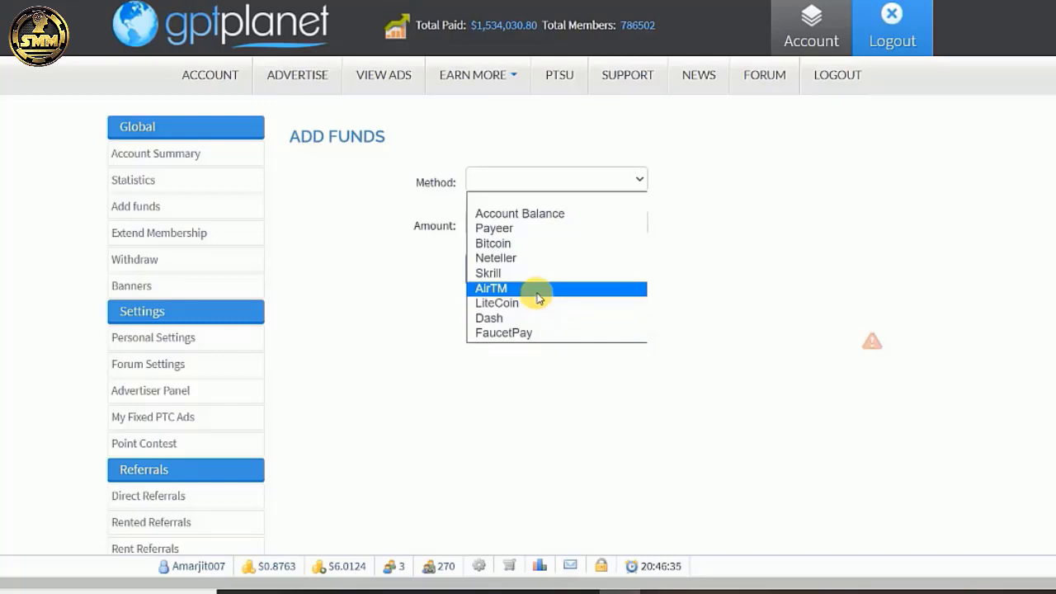
pyautogui.click(531, 216)
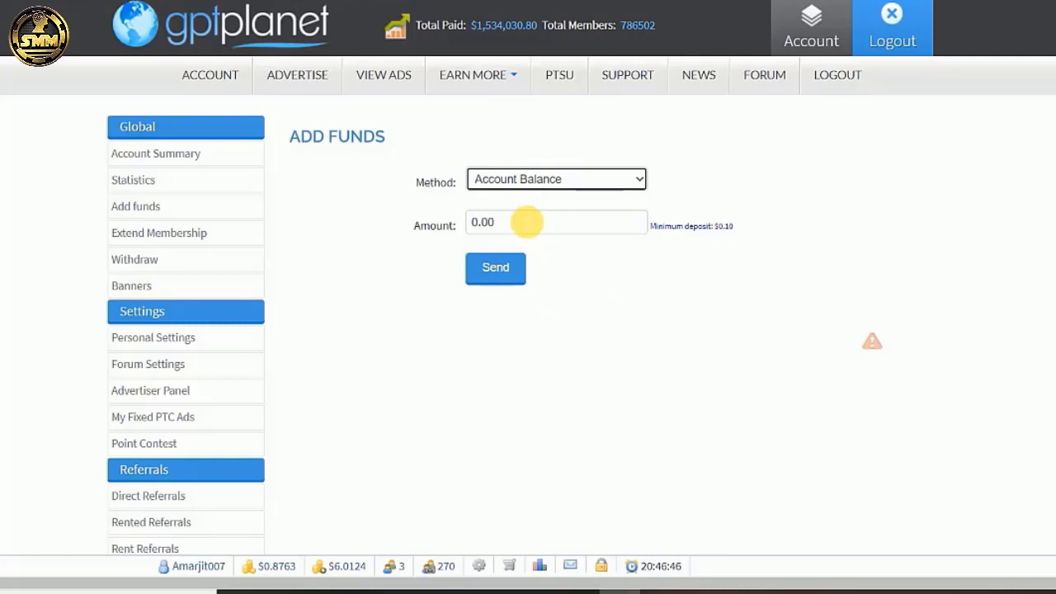
pyautogui.click(515, 222)
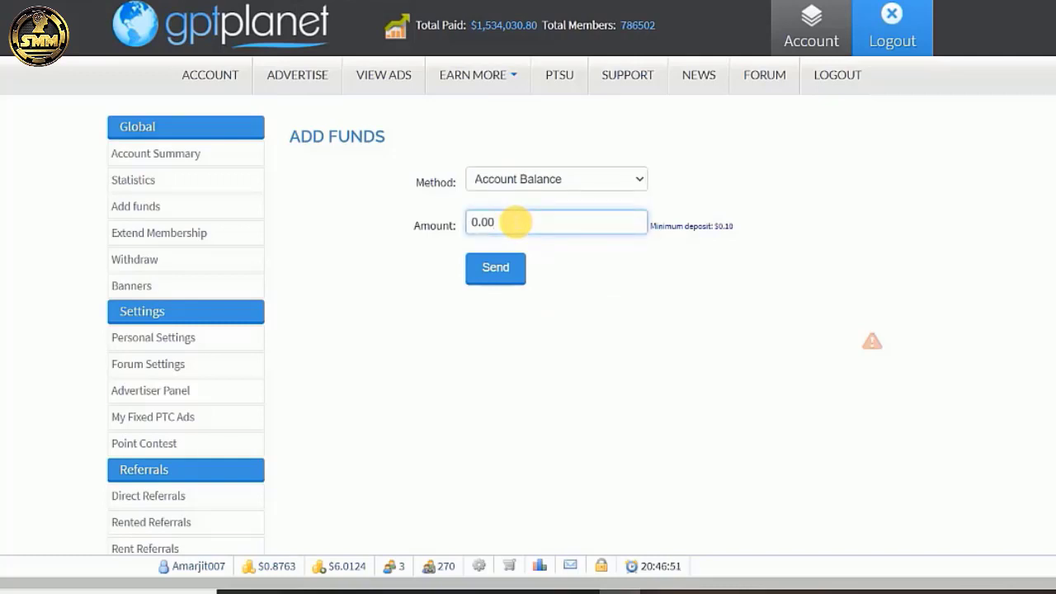
# Return to the account dashboard and copy the main balance amount from the Earning Balance Stats.
pyautogui.click(226, 83)
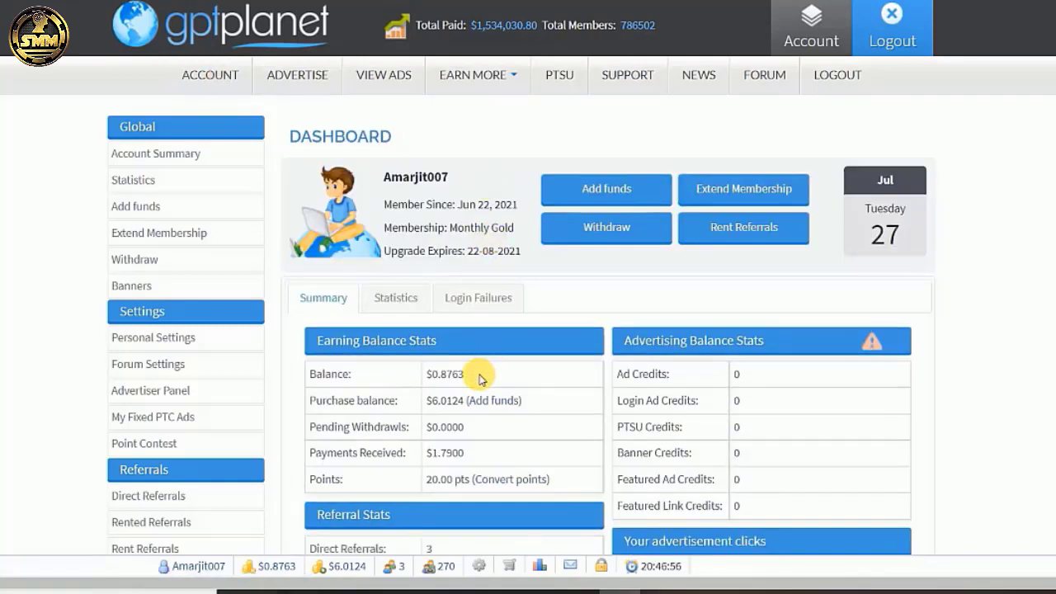
pyautogui.moveTo(467, 379); pyautogui.dragTo(427, 376)
pyautogui.hotkey('ctrl', 'c')
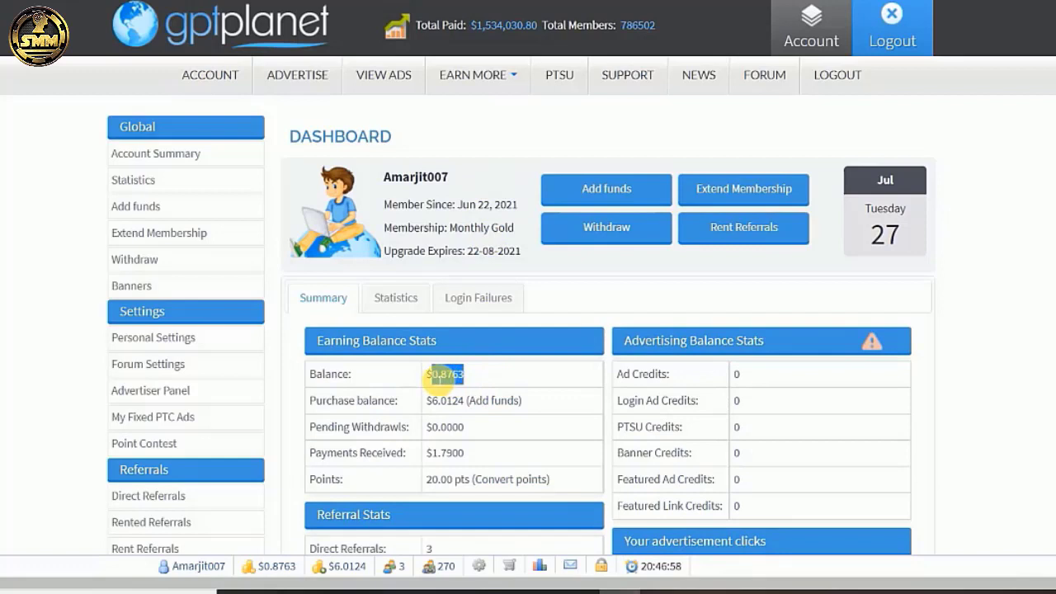
# Add funds to the purchase balance using the Account Balance method with an amount of 0.8763, and complete the order.
pyautogui.click(496, 402)
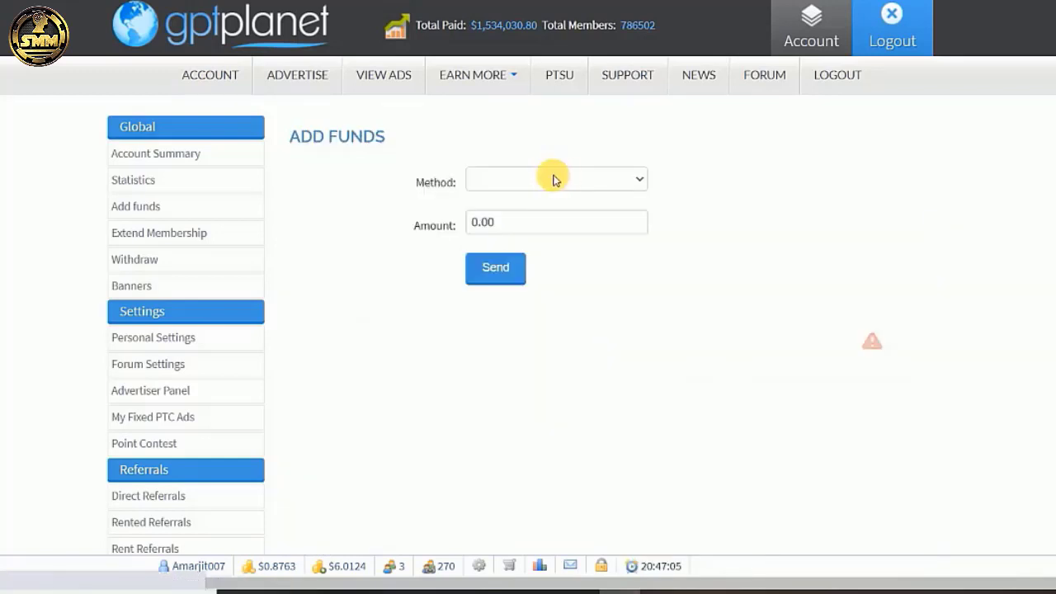
pyautogui.click(549, 179)
pyautogui.click(541, 216)
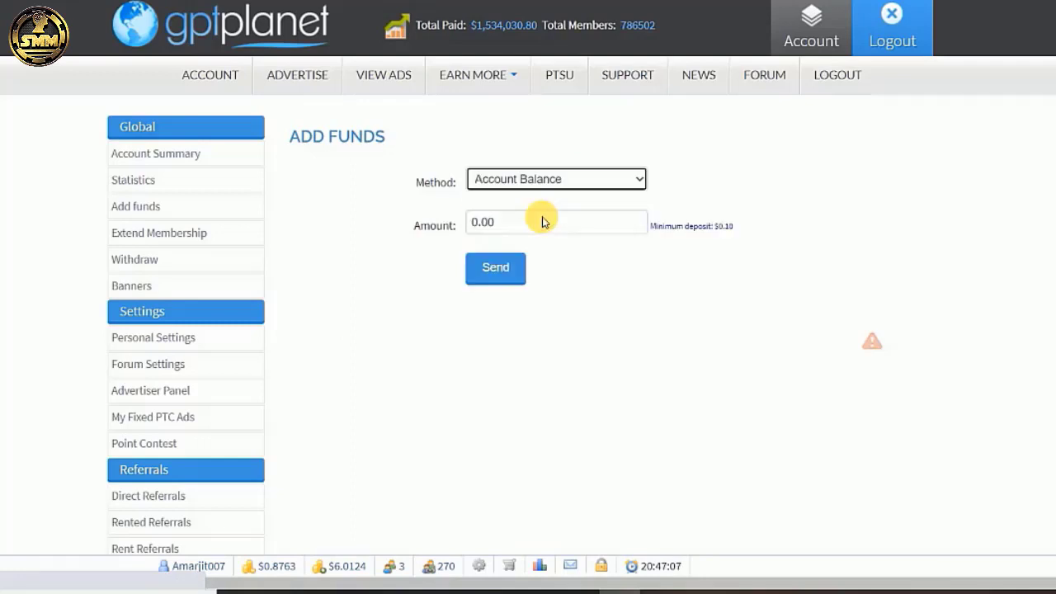
pyautogui.click(556, 223)
pyautogui.press('BackSpace')
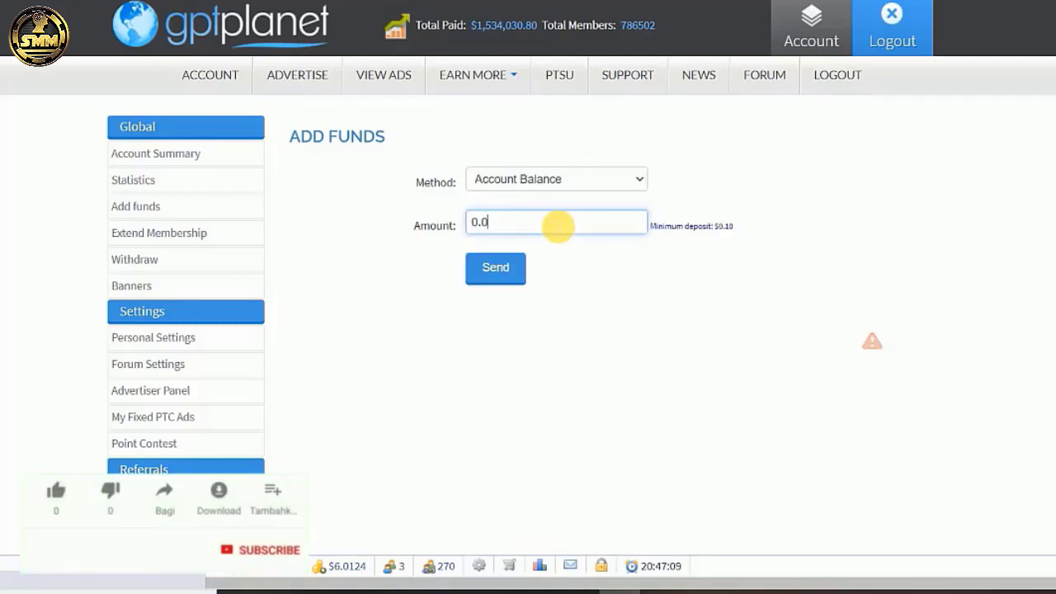
pyautogui.press('BackSpace')
pyautogui.press('BackSpace')
pyautogui.press('BackSpace')
pyautogui.rightClick(554, 224)
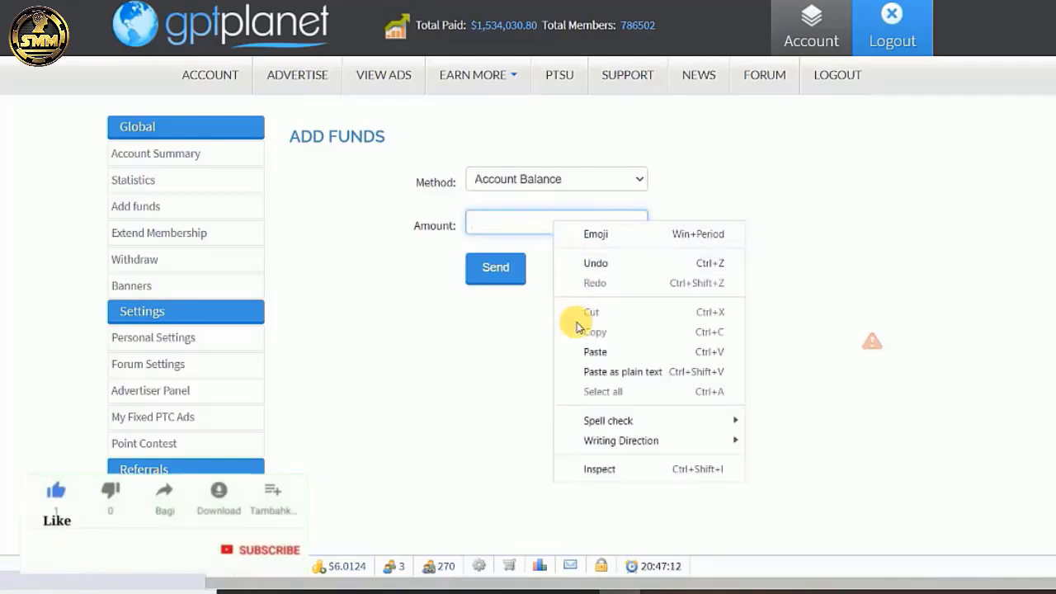
pyautogui.click(576, 350)
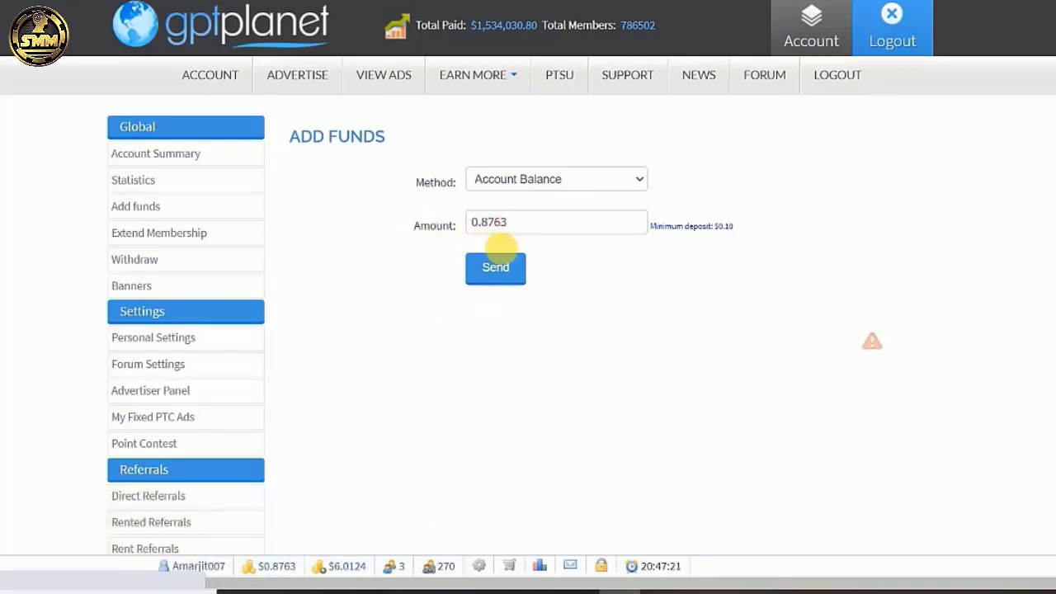
pyautogui.click(502, 270)
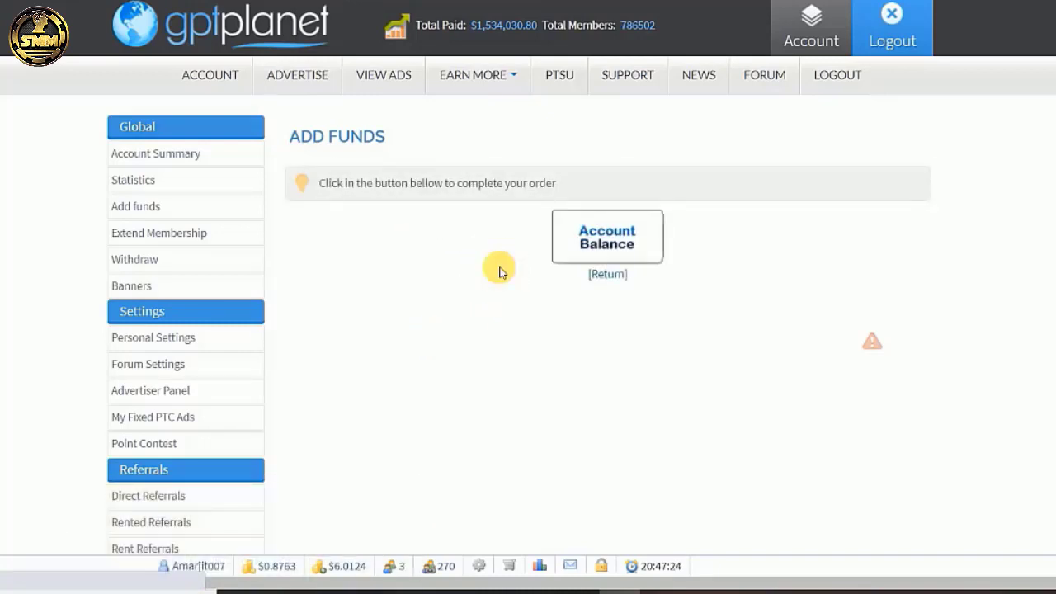
pyautogui.click(600, 249)
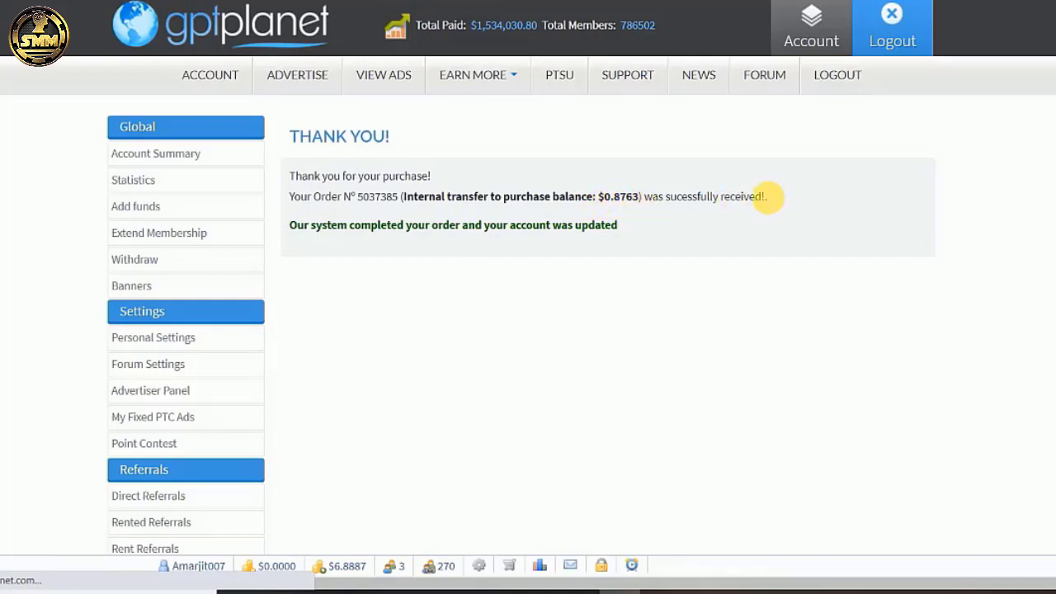
# Check the balances on the dashboard, and open the Rent Referrals page to choose the 5 Referrals - $0.75 package.
pyautogui.click(193, 83)
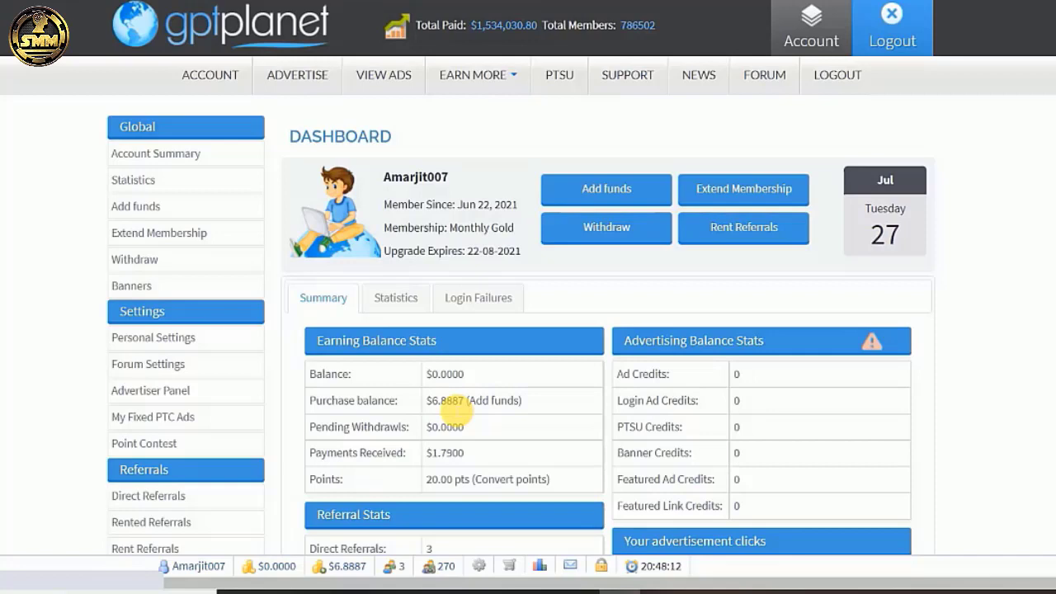
pyautogui.scroll(-1, 160, 434)
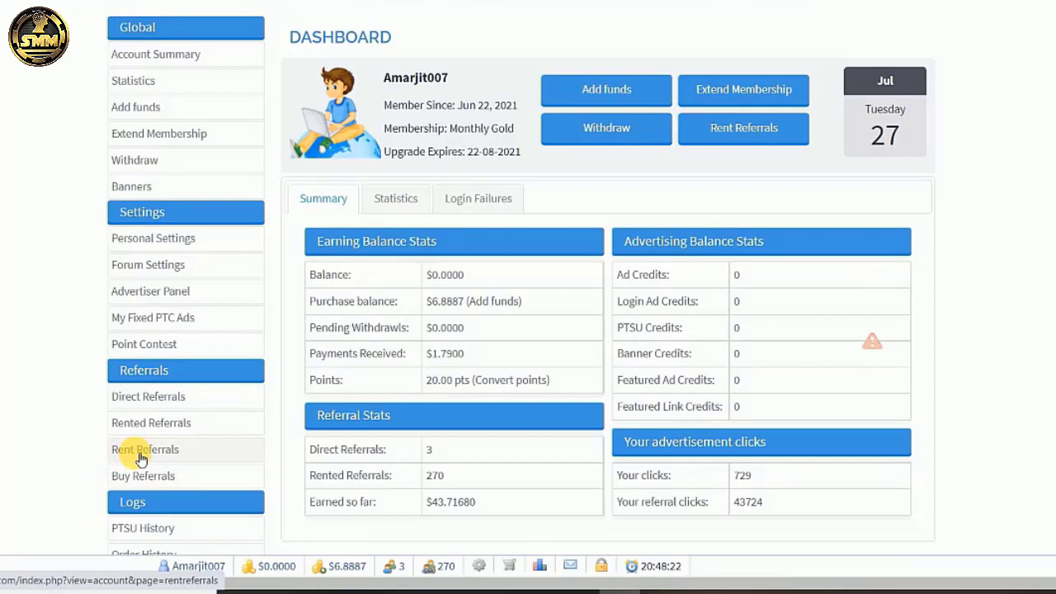
pyautogui.click(140, 455)
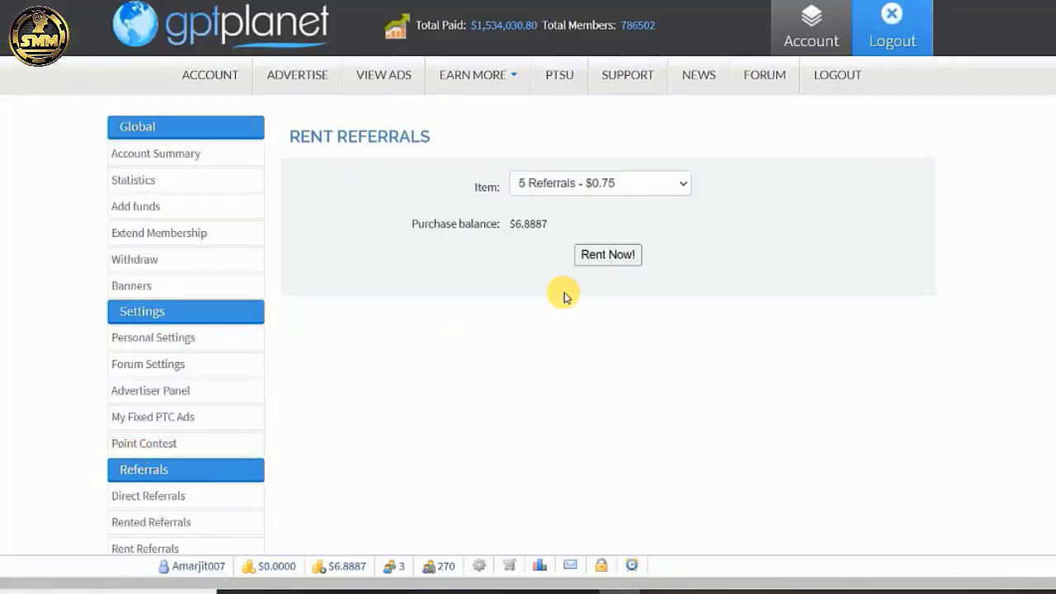
pyautogui.click(638, 177)
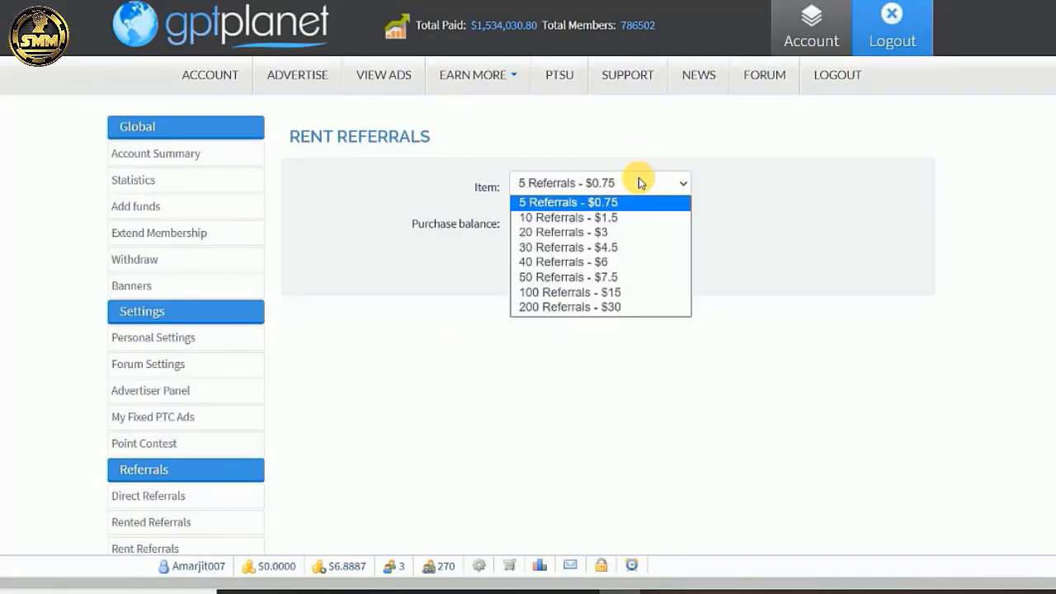
pyautogui.click(519, 424)
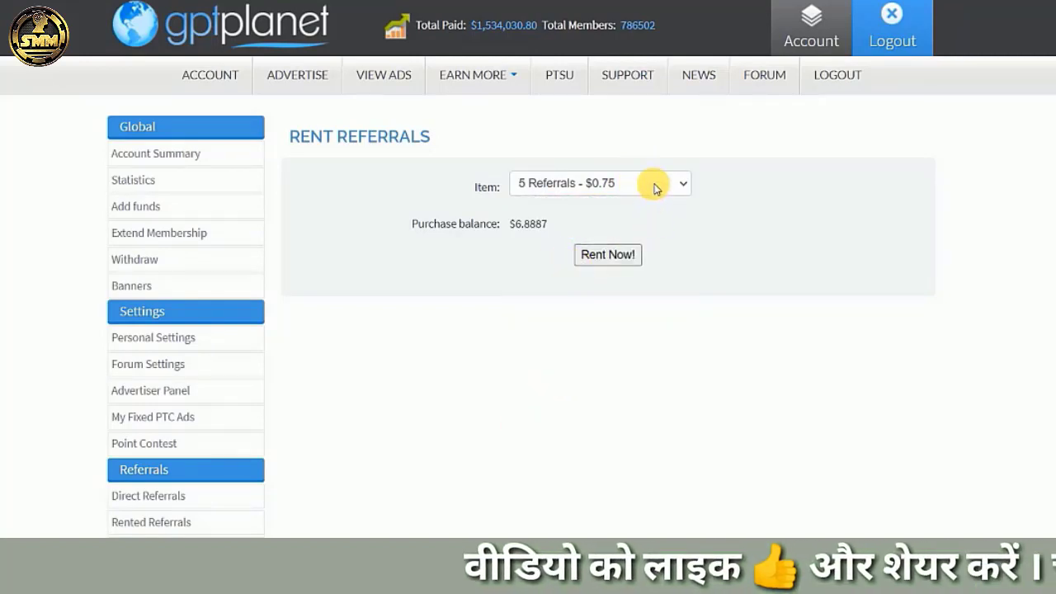
pyautogui.click(635, 185)
pyautogui.click(564, 203)
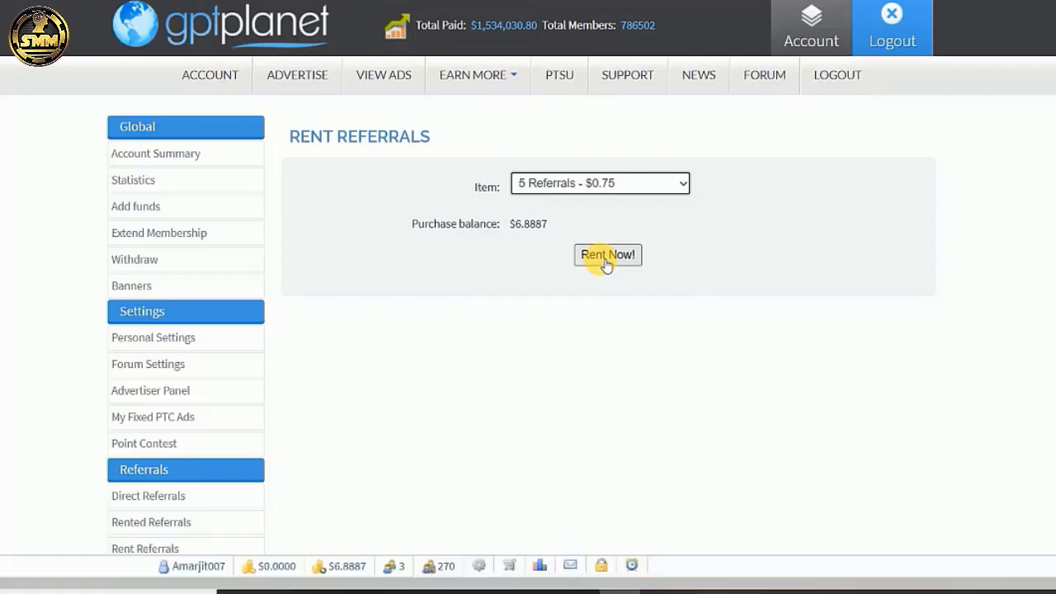
# Open the Rented Referrals list to view each referral's clicks, earnings and average.
pyautogui.click(48, 318)
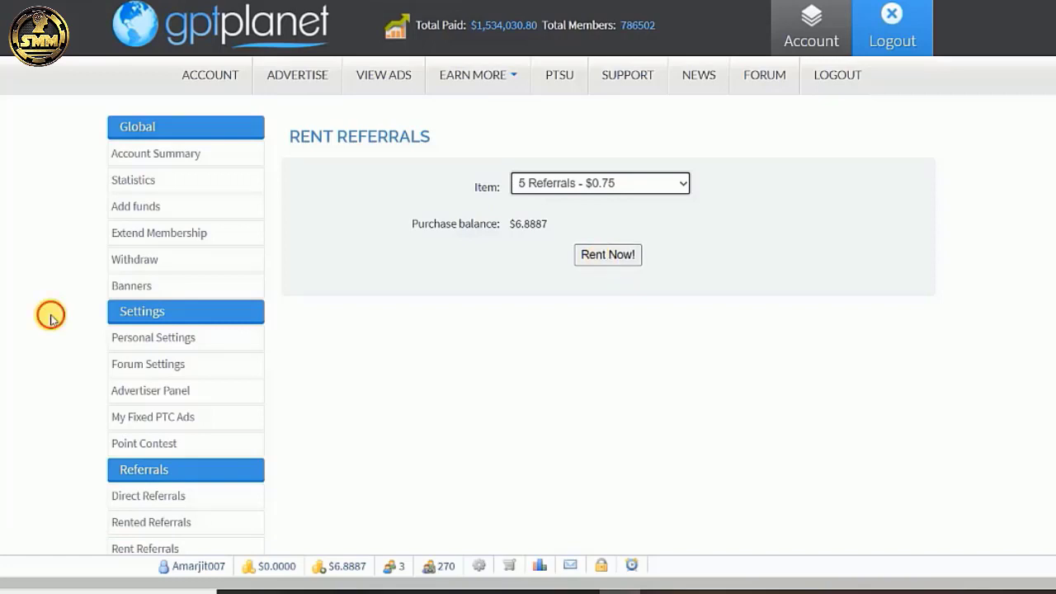
pyautogui.scroll(-1, 47, 318)
pyautogui.scroll(-1, 49, 320)
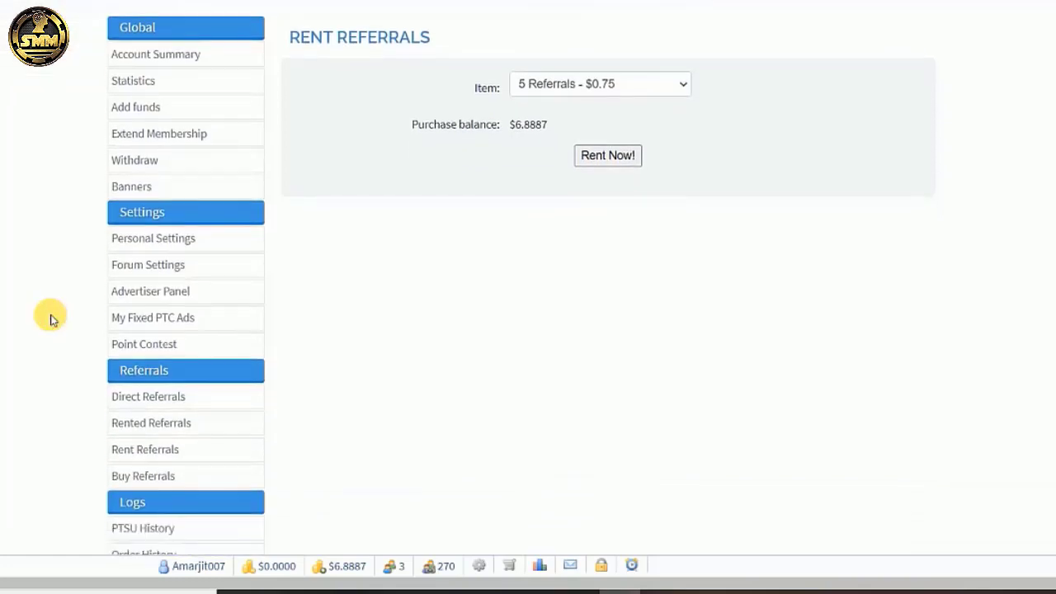
pyautogui.click(157, 424)
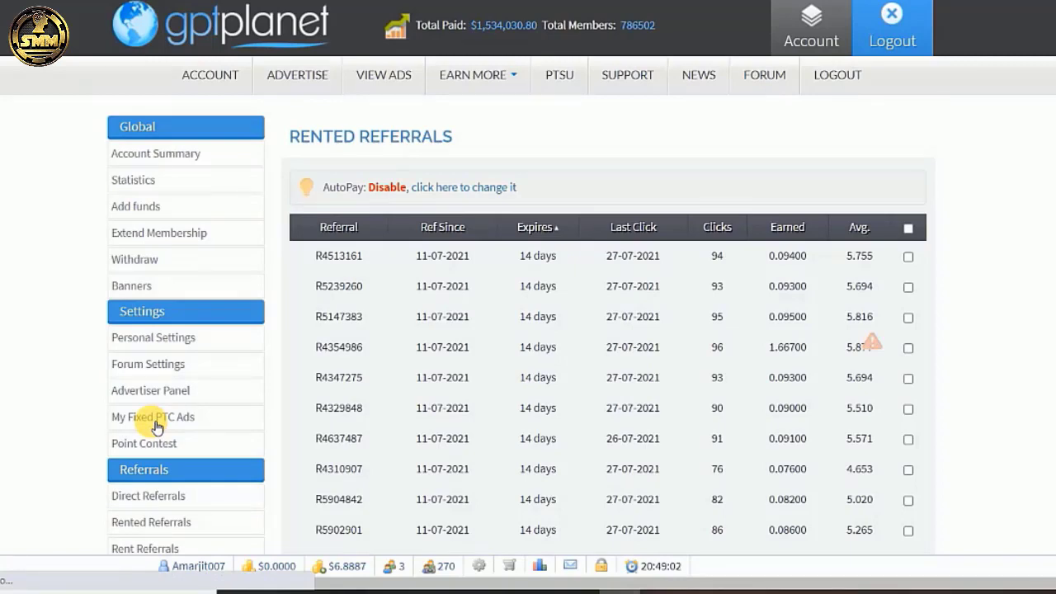
# Review the clicks, earnings and averages on the first page of rented referrals, and jump to page 6 of the list.
pyautogui.scroll(-1, 984, 354)
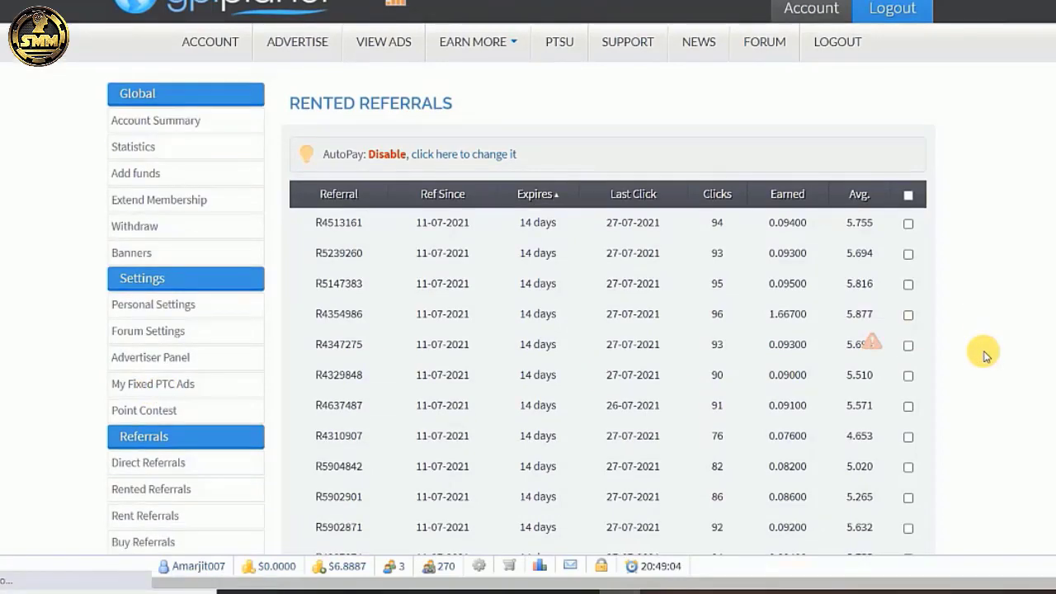
pyautogui.scroll(-10, 984, 355)
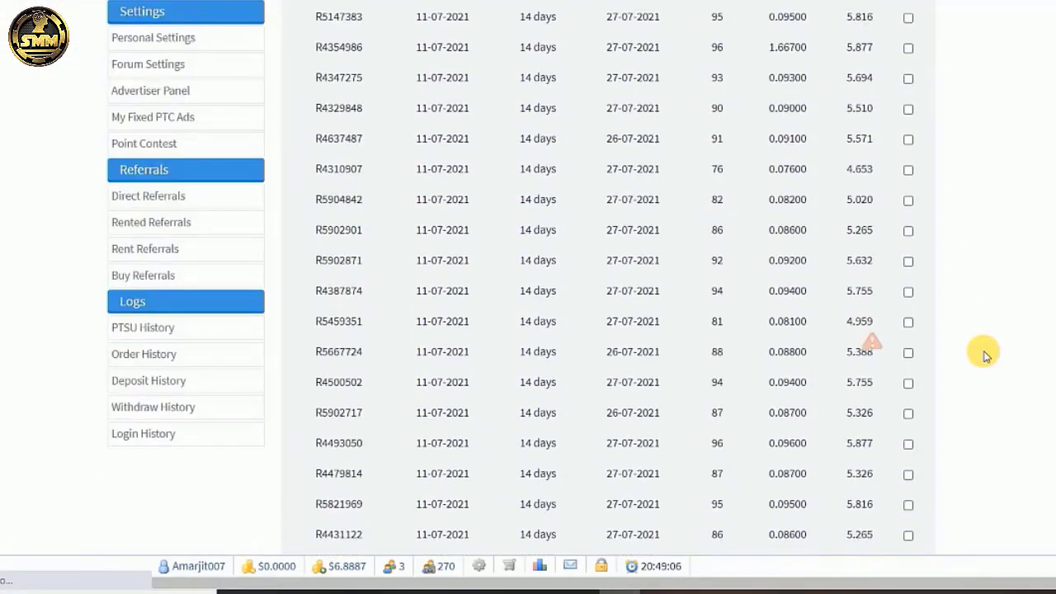
pyautogui.scroll(-5, 984, 354)
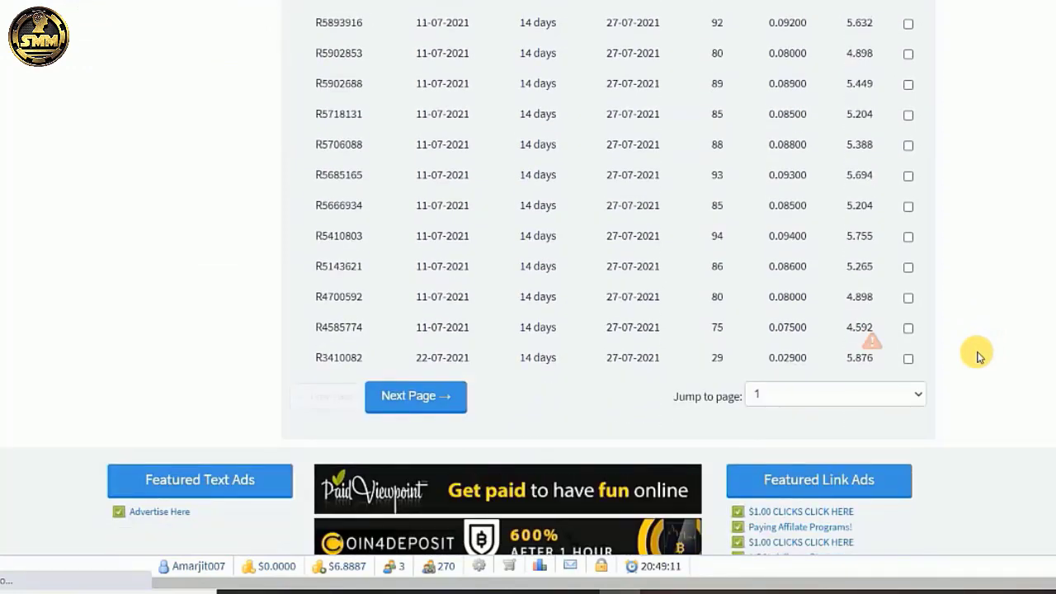
pyautogui.click(915, 400)
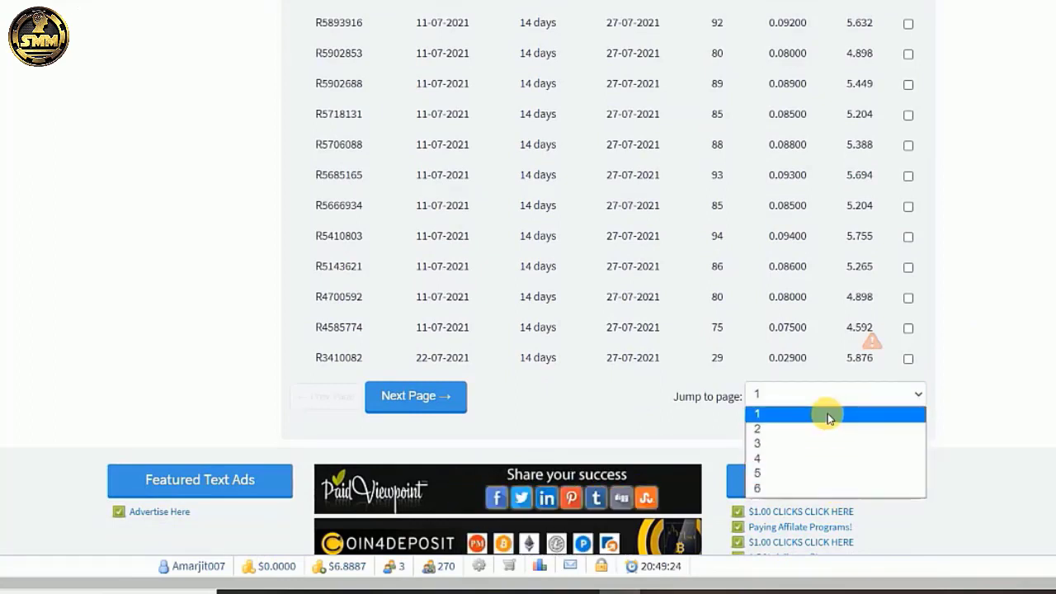
pyautogui.click(827, 486)
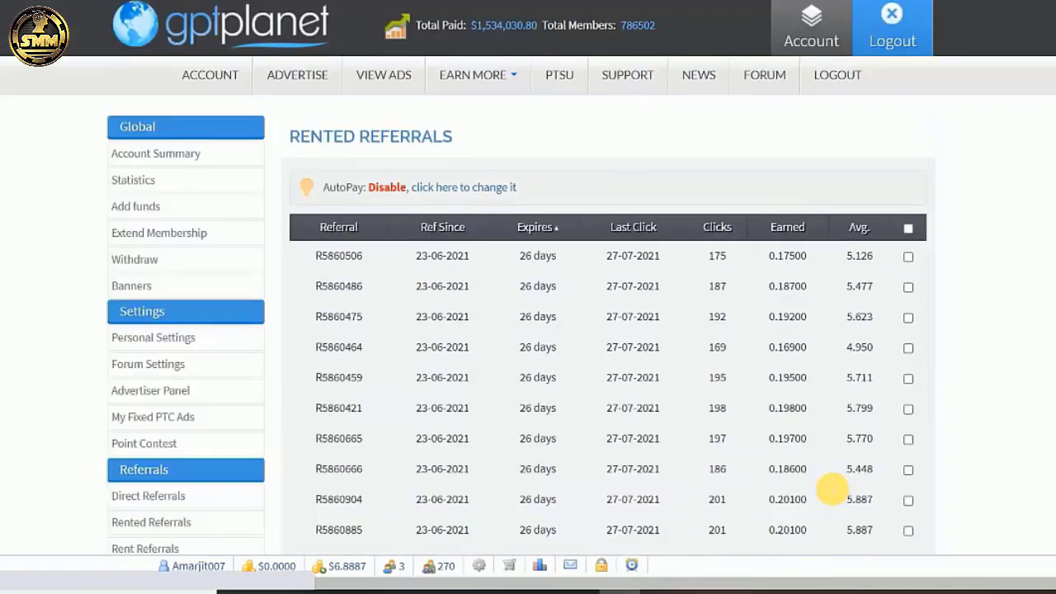
# Review the referrals on page 6, and jump back to an earlier page of the rented referrals list.
pyautogui.scroll(-5, 977, 416)
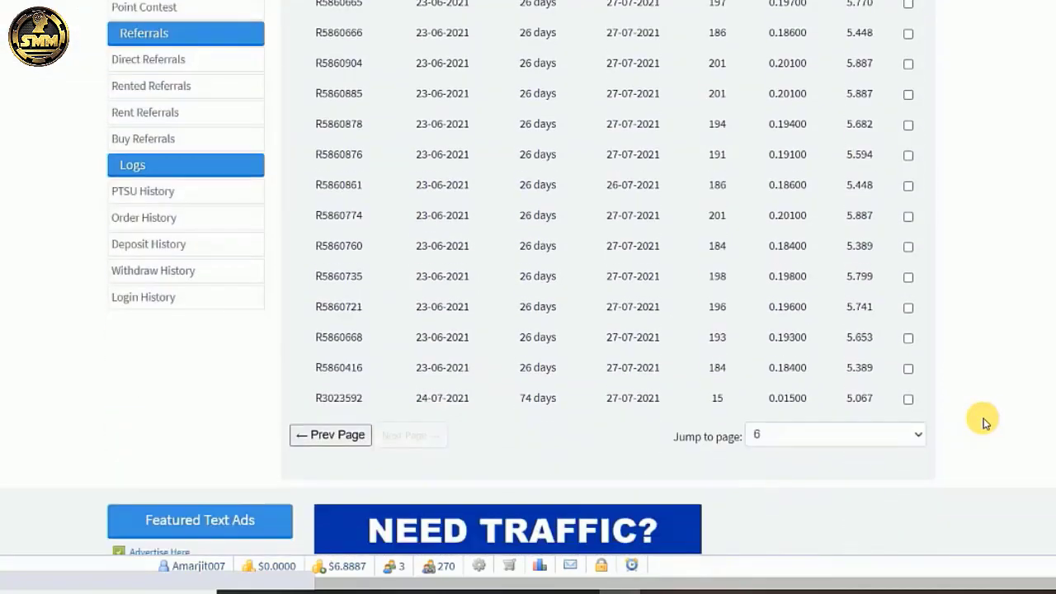
pyautogui.scroll(5, 983, 422)
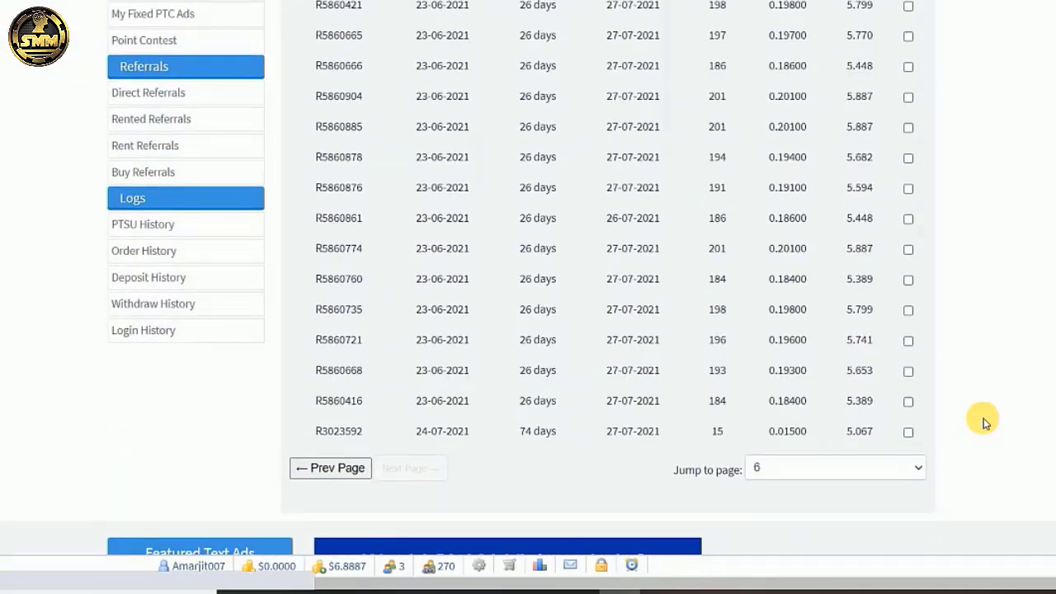
pyautogui.scroll(1, 983, 422)
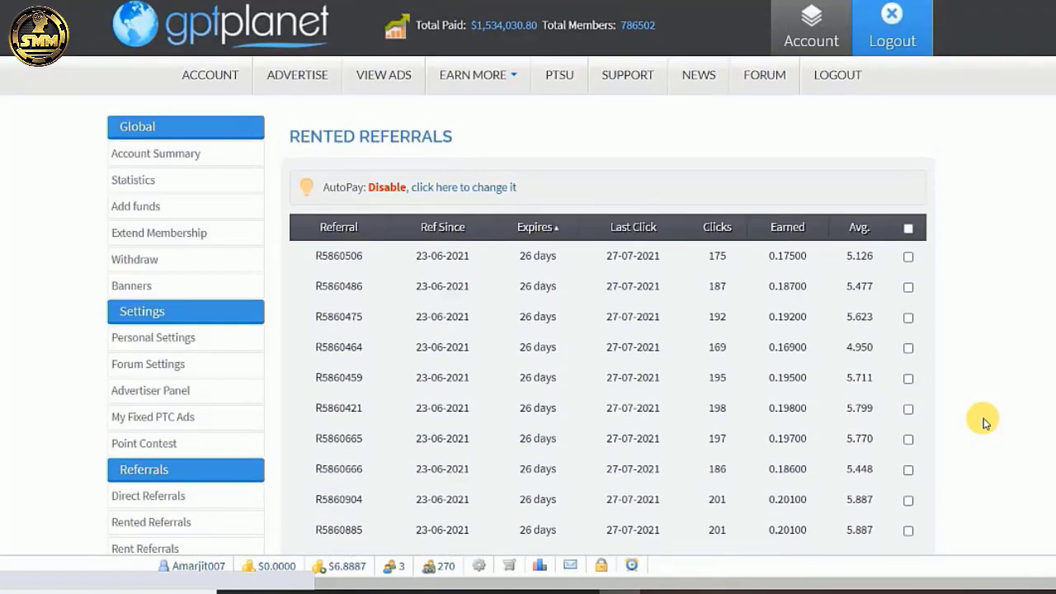
pyautogui.scroll(-5, 983, 422)
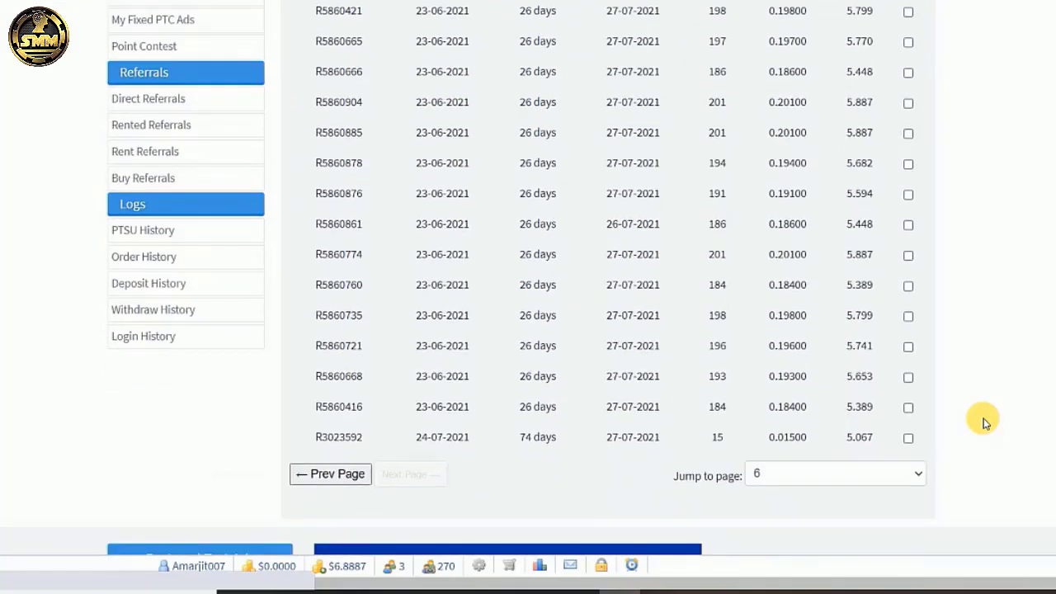
pyautogui.click(848, 475)
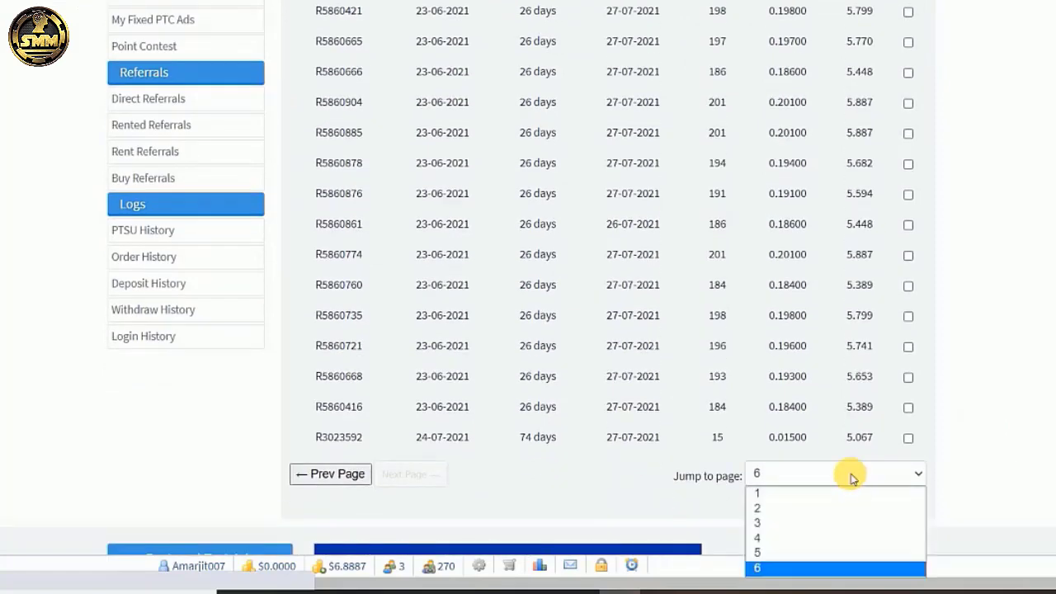
pyautogui.click(796, 504)
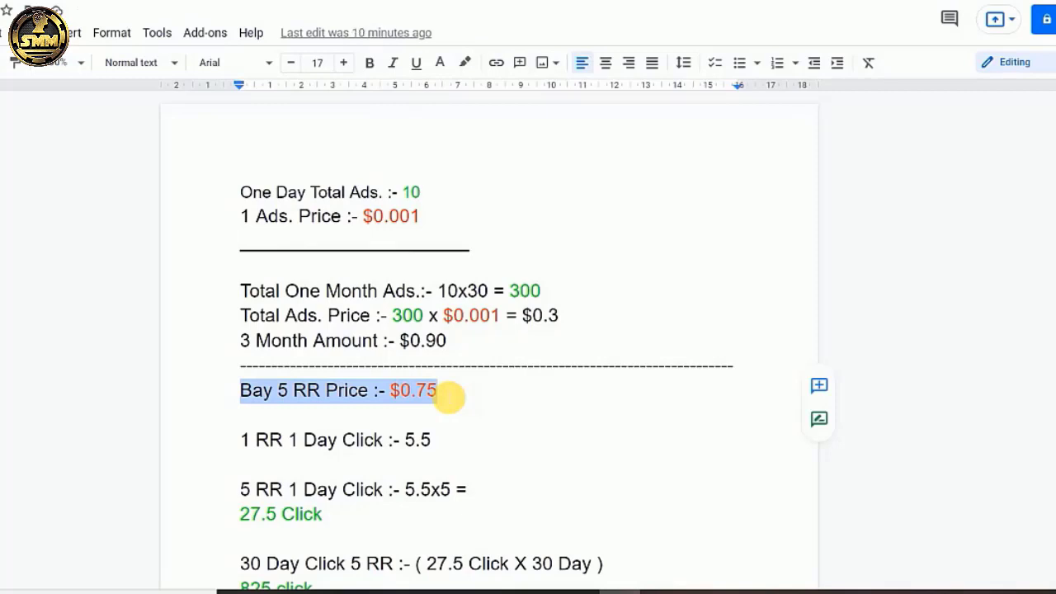
# Switch from the calculation document to the Rented Referrals page and highlight individual average values in the Avg. column.
pyautogui.click(916, 506)
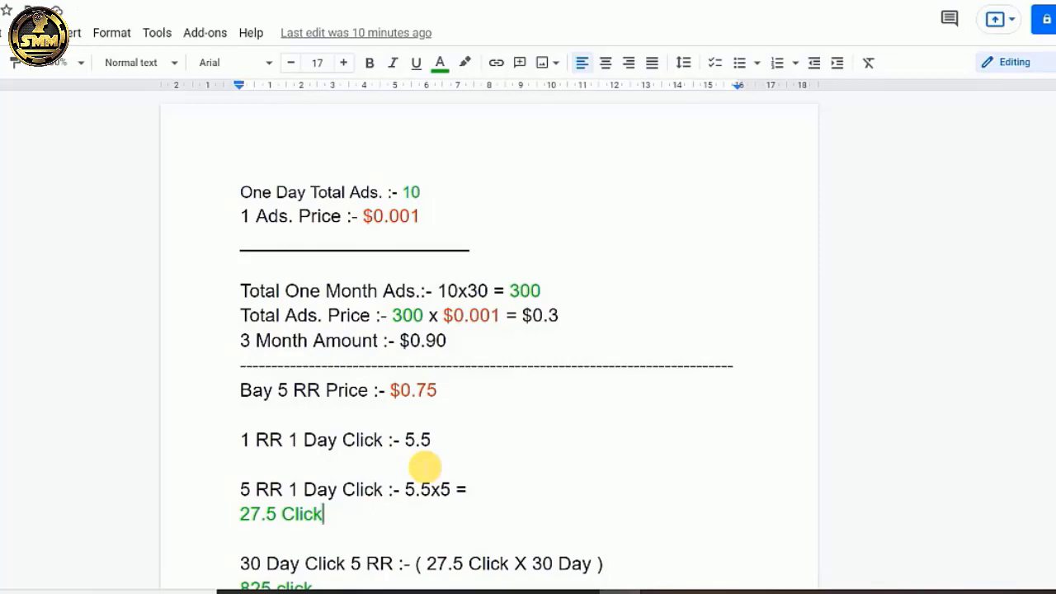
pyautogui.click(29, 2)
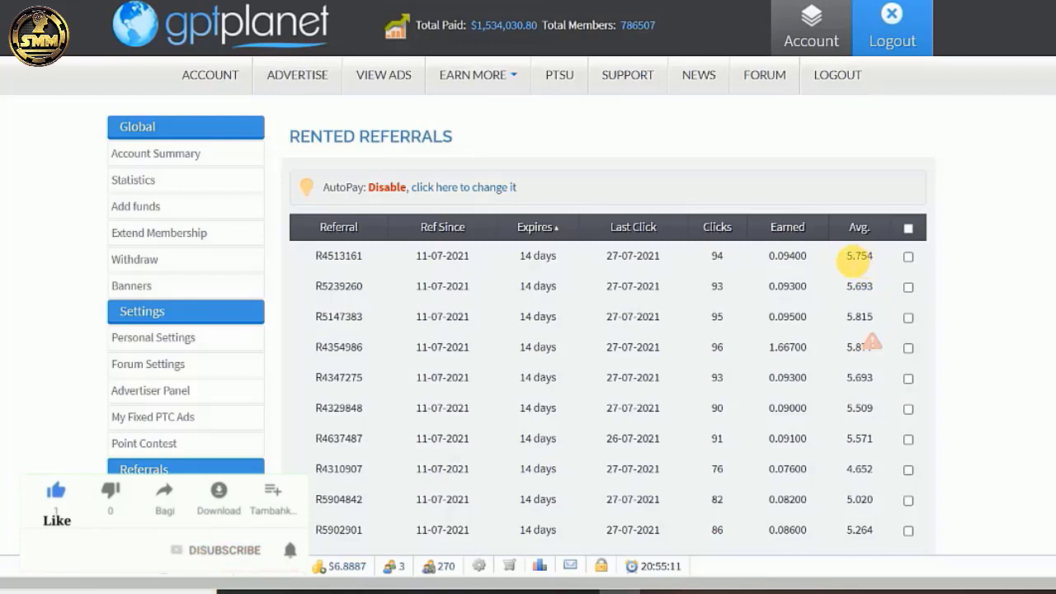
pyautogui.moveTo(847, 275); pyautogui.dragTo(874, 477)
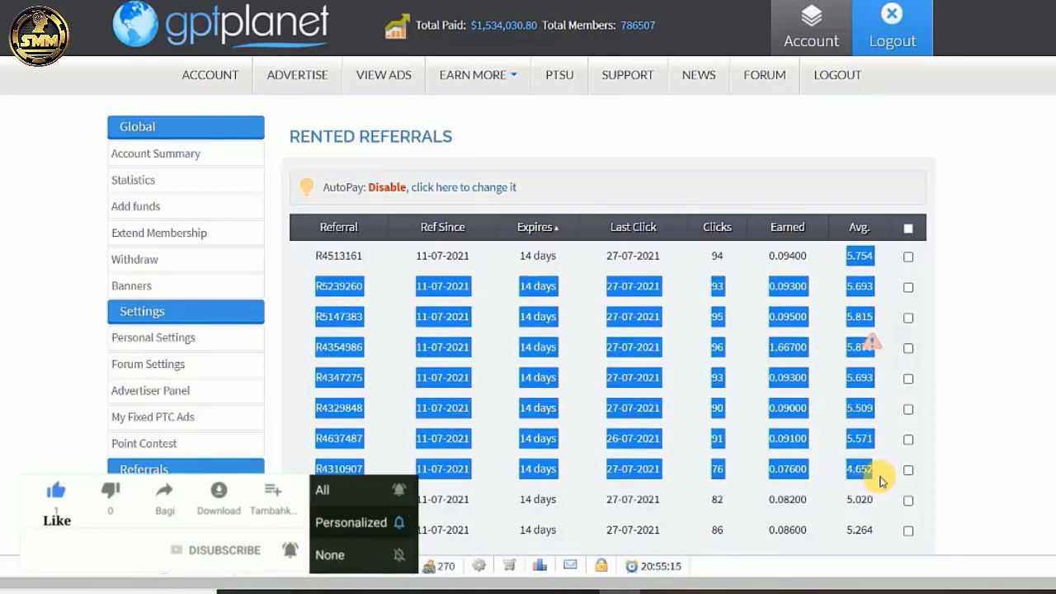
pyautogui.click(880, 478)
pyautogui.moveTo(876, 471); pyautogui.dragTo(843, 476)
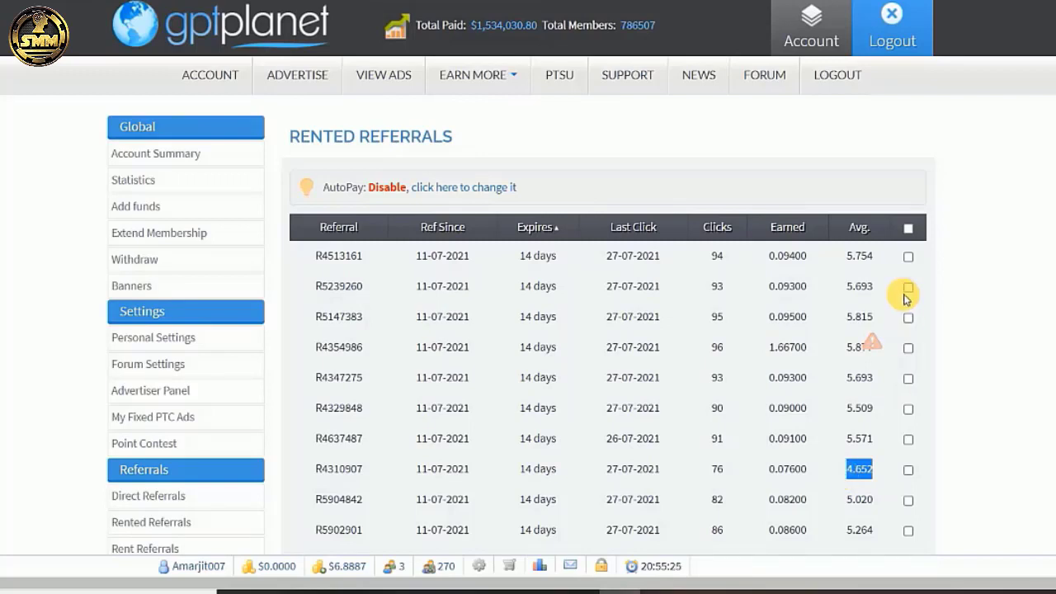
pyautogui.moveTo(879, 315); pyautogui.dragTo(840, 321)
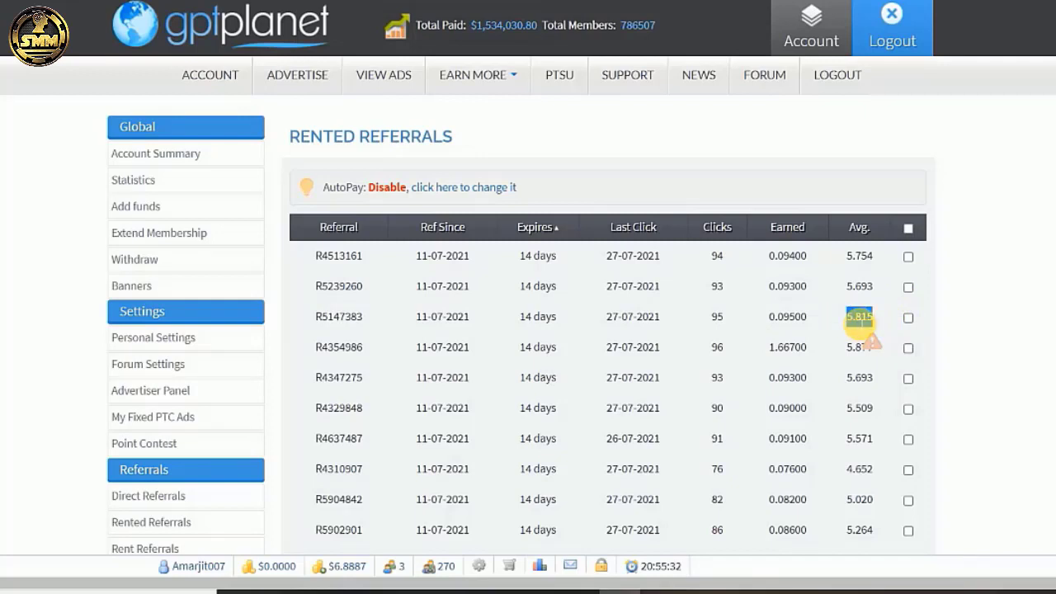
pyautogui.click(962, 347)
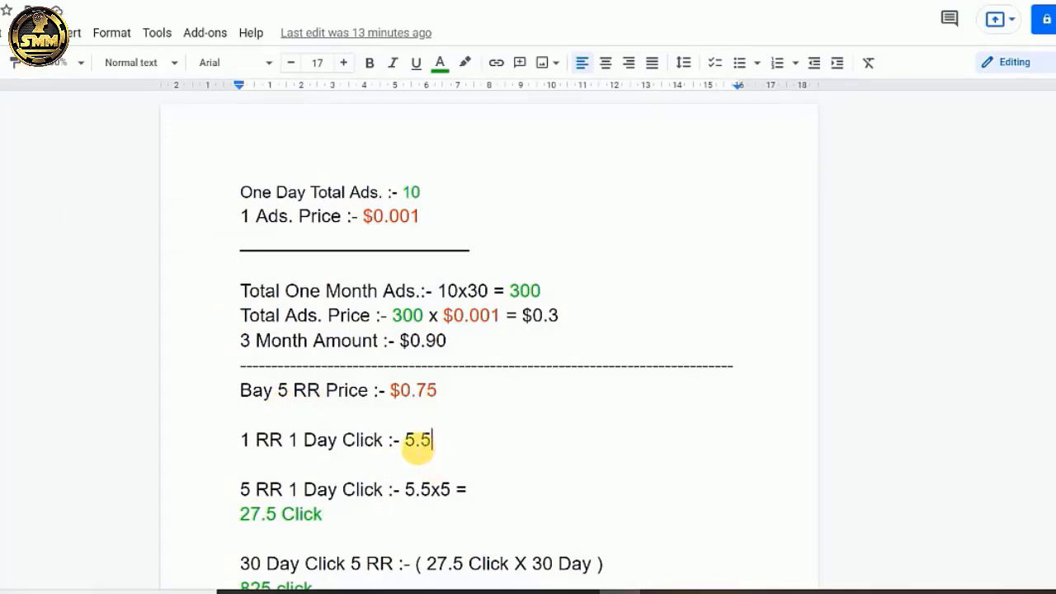
# In the calculation document, highlight the daily click value for 1 RR and the 27.5 Click result for 5 RR.
pyautogui.moveTo(430, 442); pyautogui.dragTo(405, 441)
pyautogui.click(979, 379)
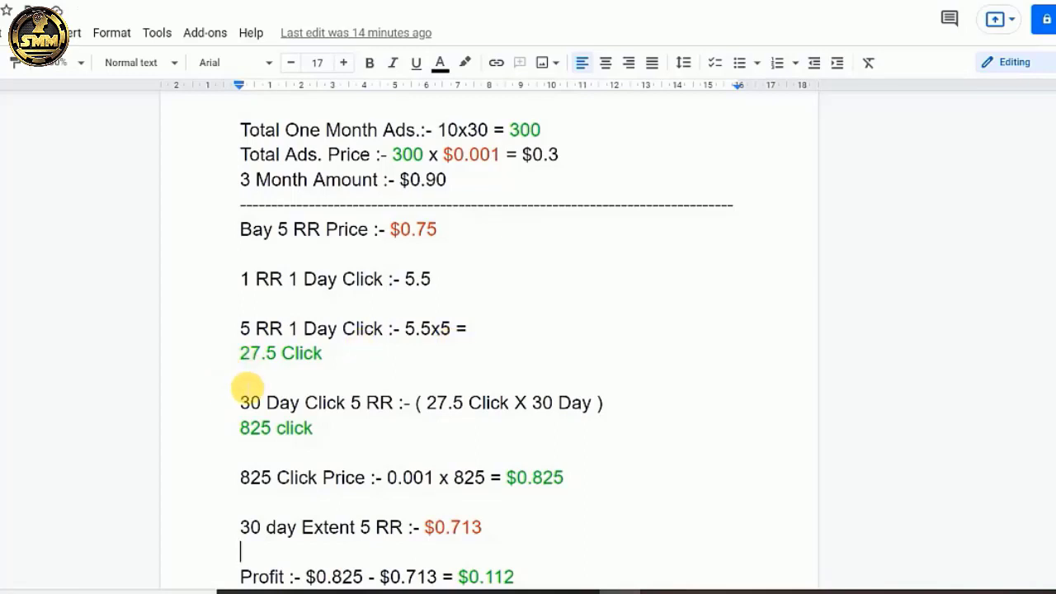
pyautogui.moveTo(328, 353); pyautogui.dragTo(245, 359)
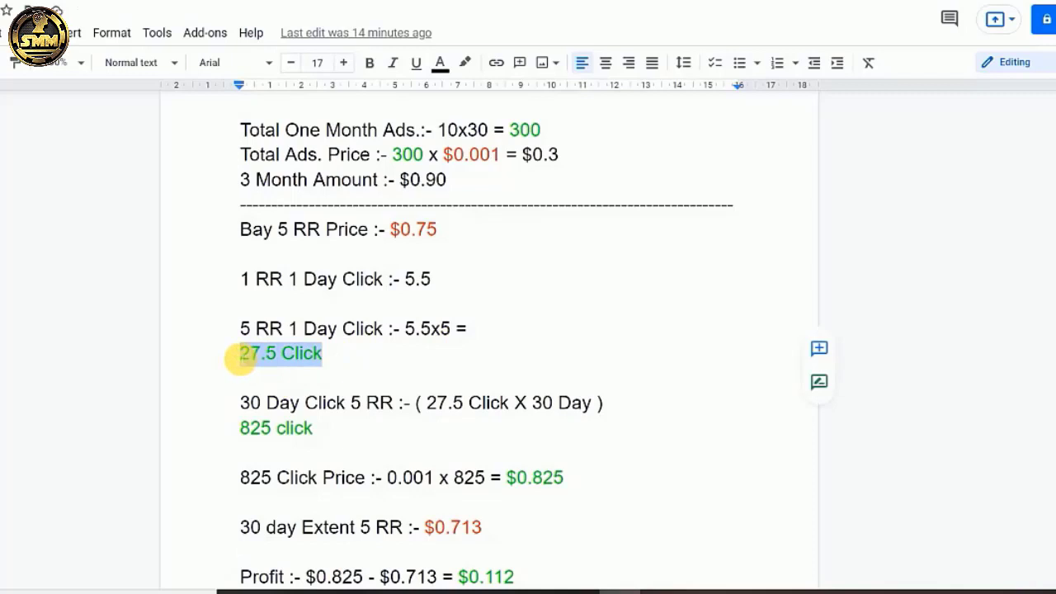
pyautogui.click(218, 375)
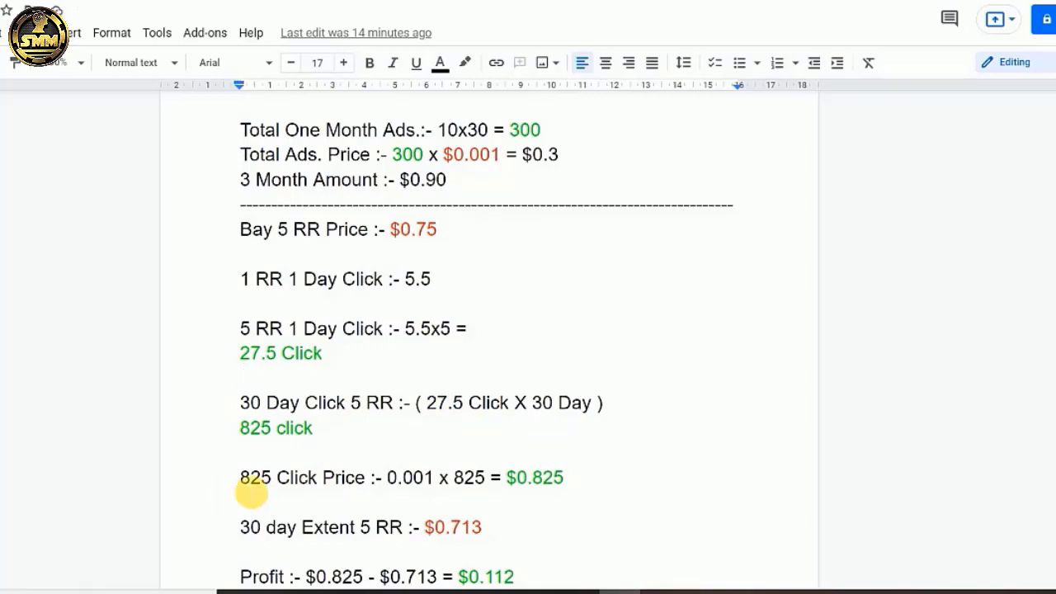
# Insert a dollar sign before 0.001 in the 825 Click Price line.
pyautogui.click(383, 478)
pyautogui.write('$')
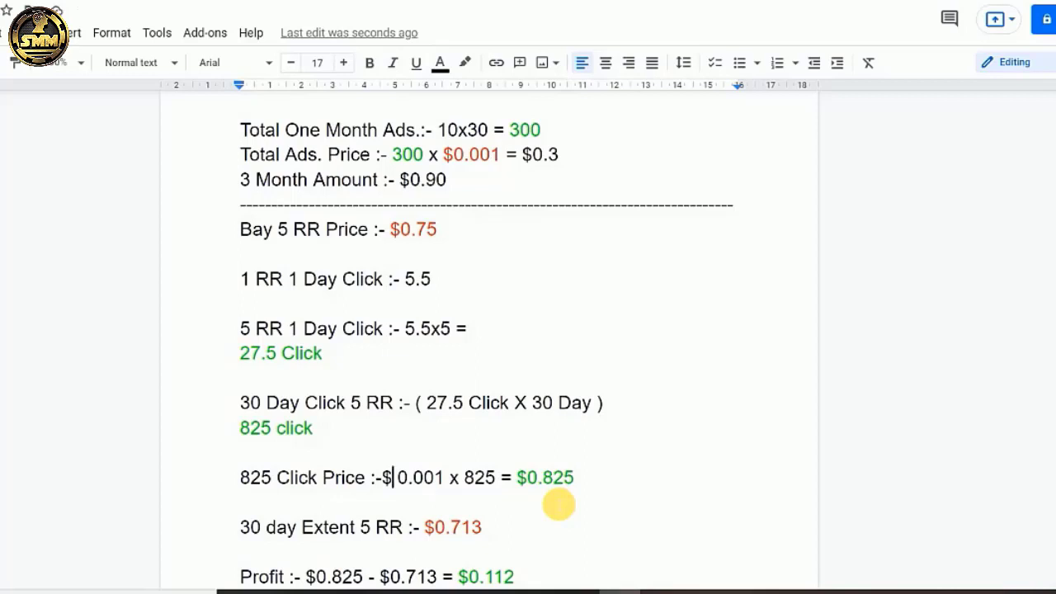
pyautogui.press('Down')
pyautogui.press('Down')
pyautogui.press('Down')
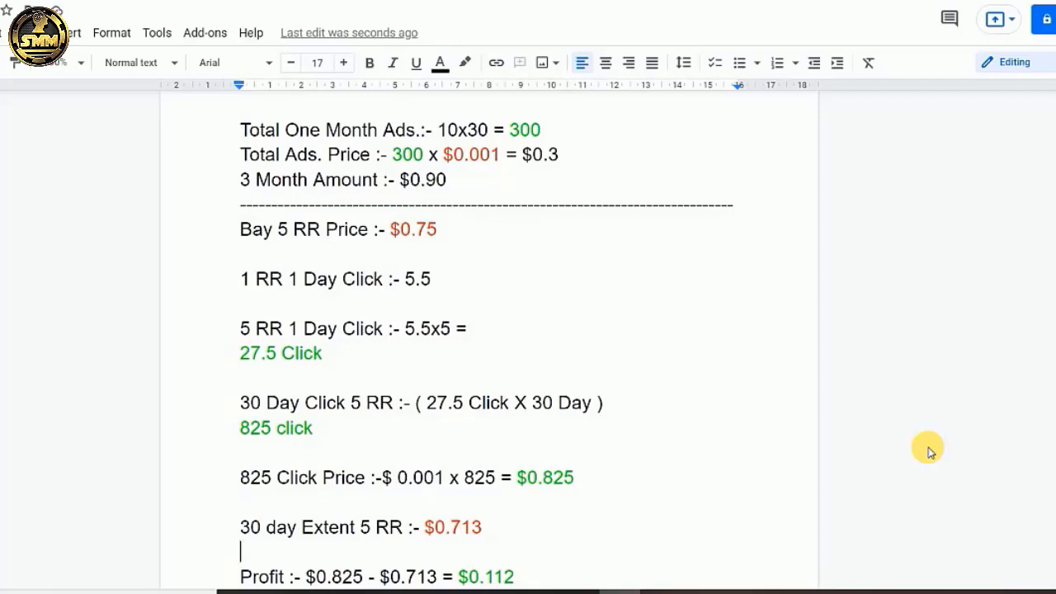
# Highlight the 30 day Extent 5 RR cost, the 825 Click Price result and the Profit line in the document.
pyautogui.press('Down')
pyautogui.press('Down')
pyautogui.press('Down')
pyautogui.press('Down')
pyautogui.press('Down')
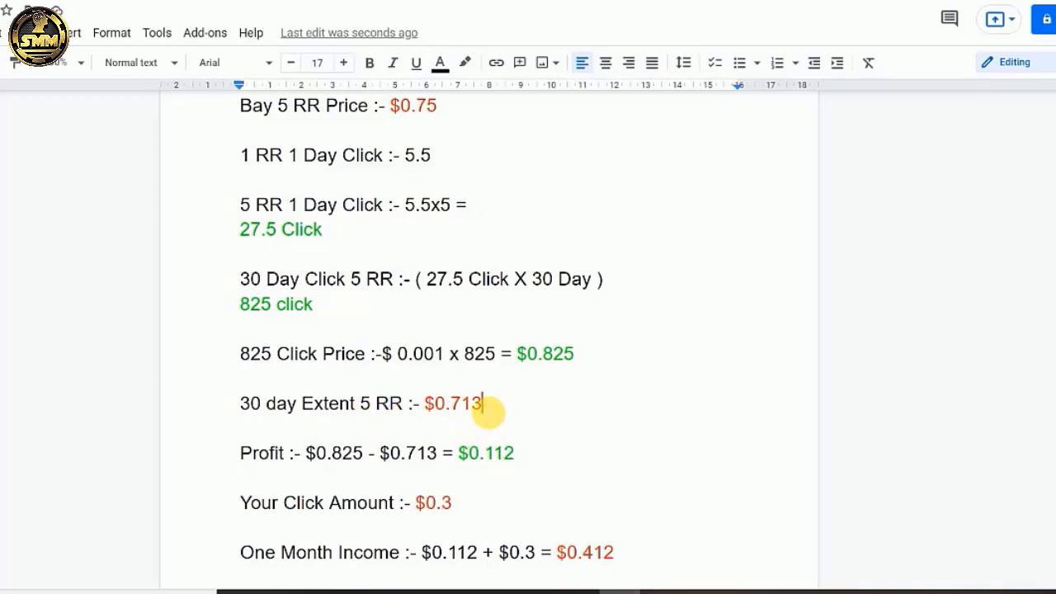
pyautogui.moveTo(483, 403); pyautogui.dragTo(419, 412)
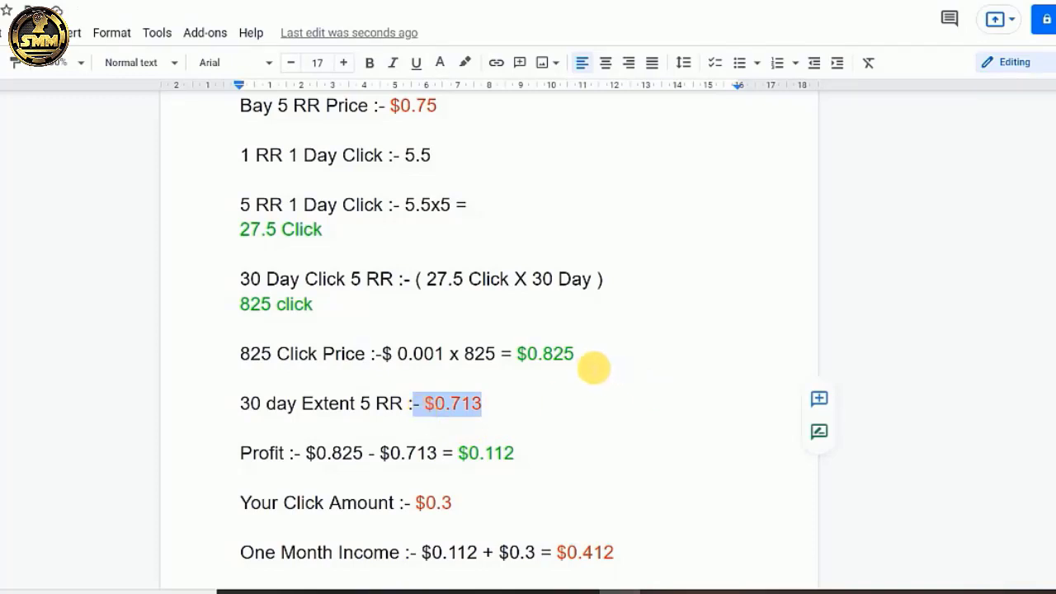
pyautogui.click(586, 366)
pyautogui.moveTo(585, 366); pyautogui.dragTo(516, 356)
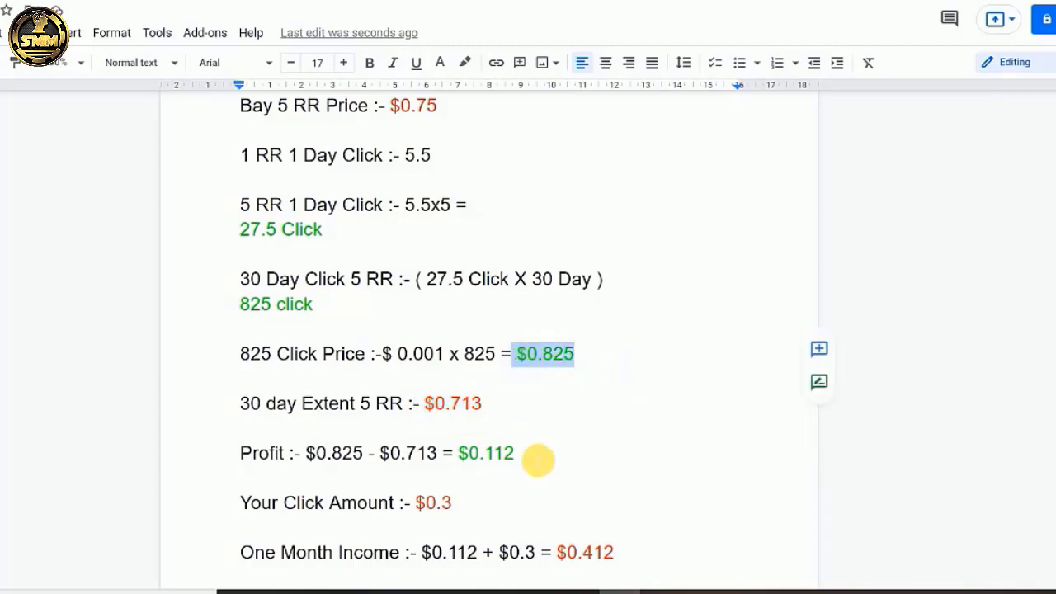
pyautogui.click(537, 459)
pyautogui.moveTo(238, 459); pyautogui.dragTo(532, 467)
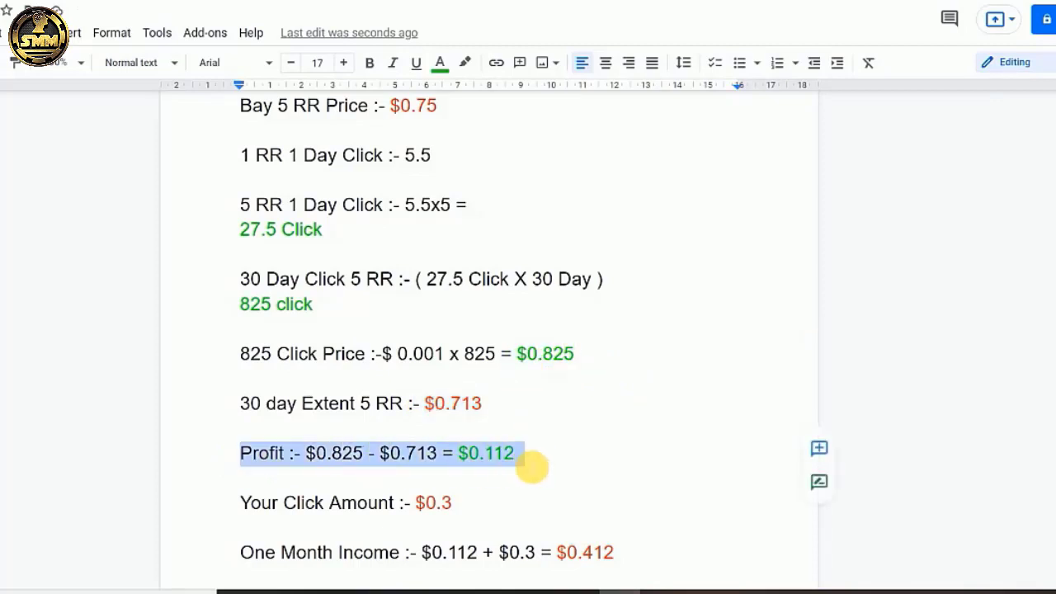
pyautogui.click(534, 466)
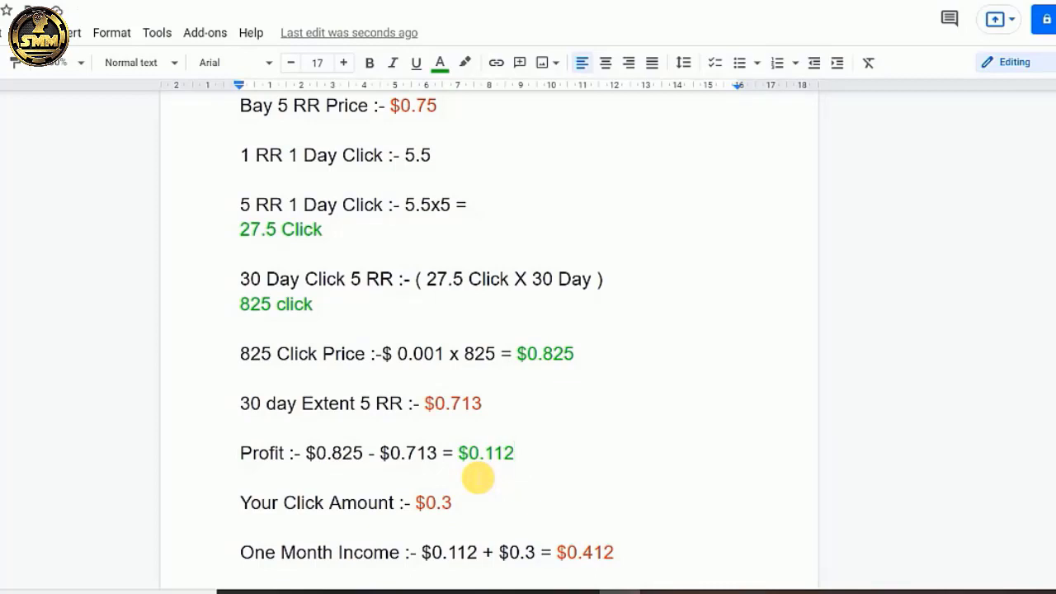
# Highlight the Your Click Amount value and the profit, click amount and total that make up the One Month Income line.
pyautogui.moveTo(459, 501); pyautogui.dragTo(411, 503)
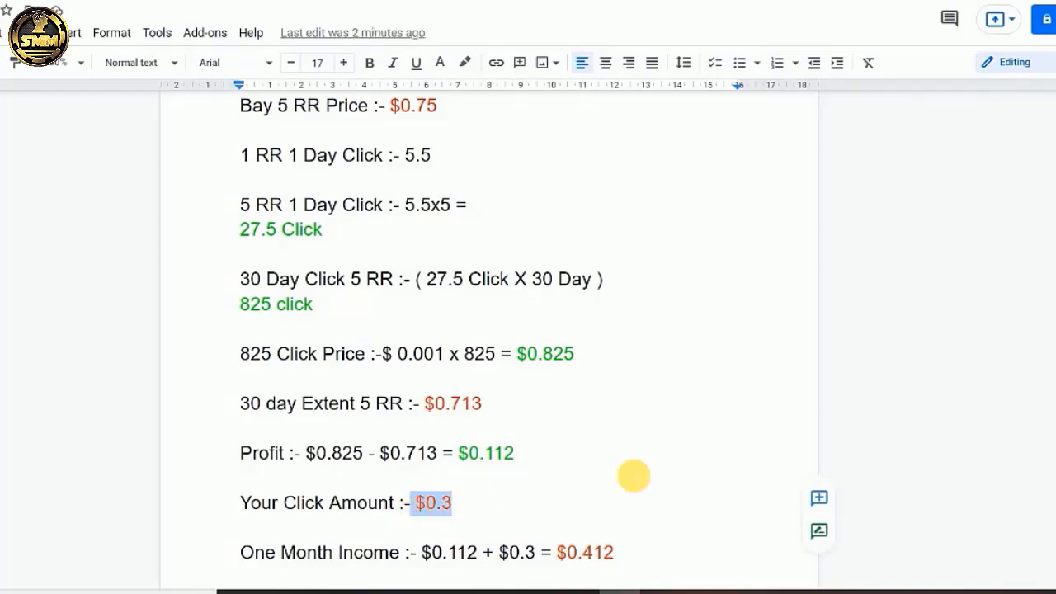
pyautogui.click(632, 476)
pyautogui.moveTo(242, 556); pyautogui.dragTo(414, 568)
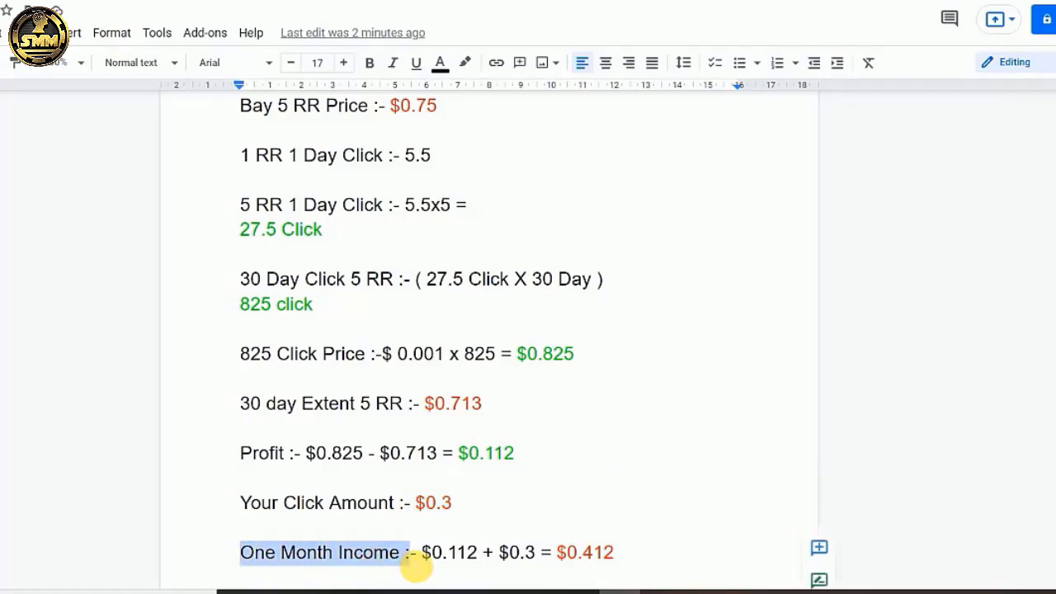
pyautogui.moveTo(516, 453); pyautogui.dragTo(460, 453)
pyautogui.moveTo(479, 552); pyautogui.dragTo(430, 564)
pyautogui.moveTo(455, 523); pyautogui.dragTo(427, 516)
pyautogui.moveTo(544, 552); pyautogui.dragTo(498, 552)
pyautogui.moveTo(636, 552); pyautogui.dragTo(565, 552)
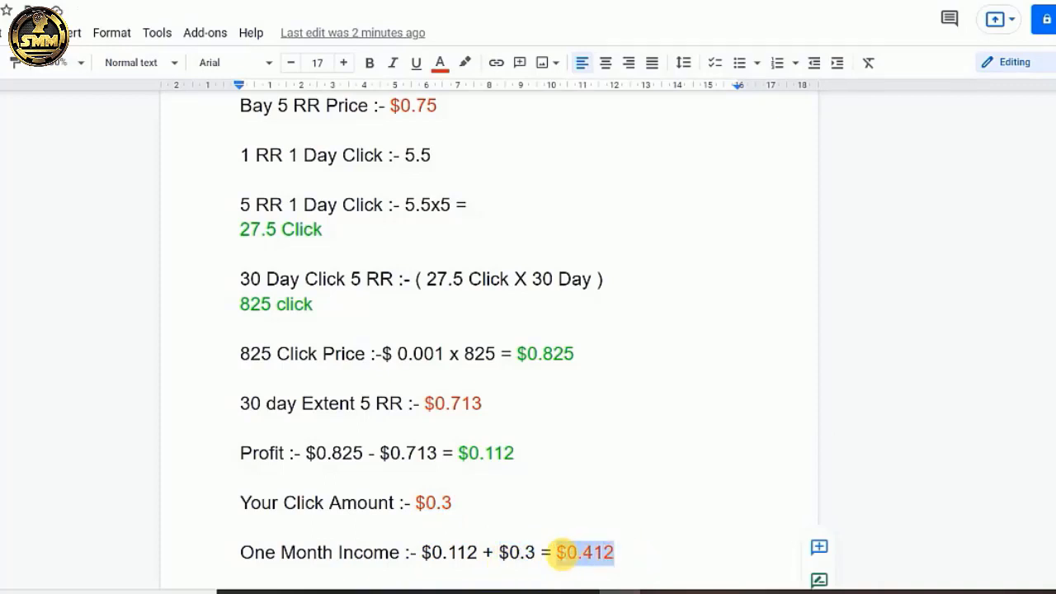
pyautogui.click(1025, 445)
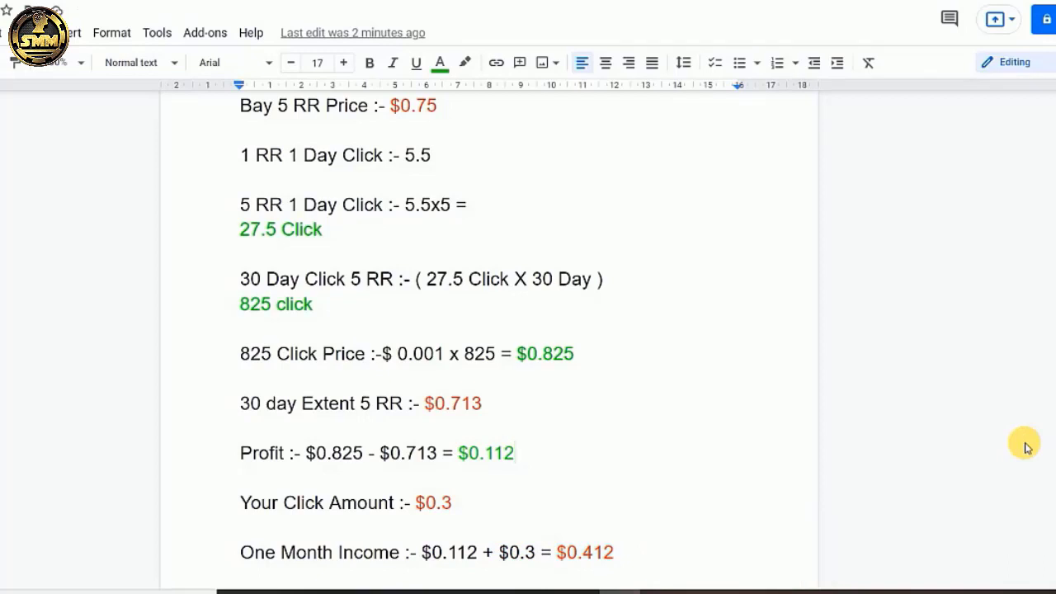
# Go to the Next Month Income line and highlight its total.
pyautogui.press('Down')
pyautogui.press('Down')
pyautogui.press('Down')
pyautogui.press('Down')
pyautogui.press('Down')
pyautogui.press('Down')
pyautogui.press('Down')
pyautogui.press('Down')
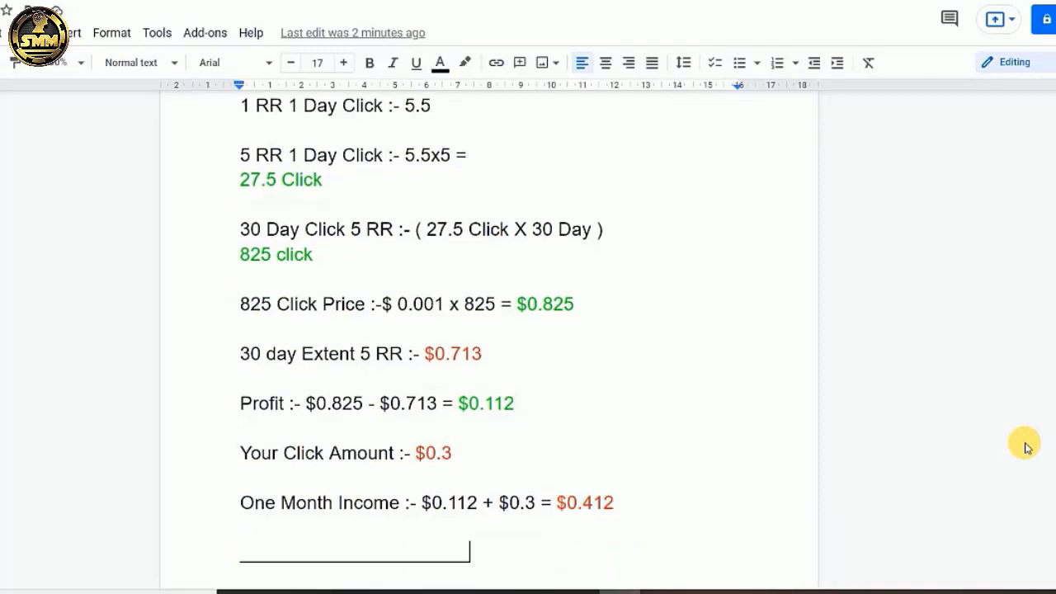
pyautogui.press('Down')
pyautogui.press('Down')
pyautogui.press('Down')
pyautogui.press('Down')
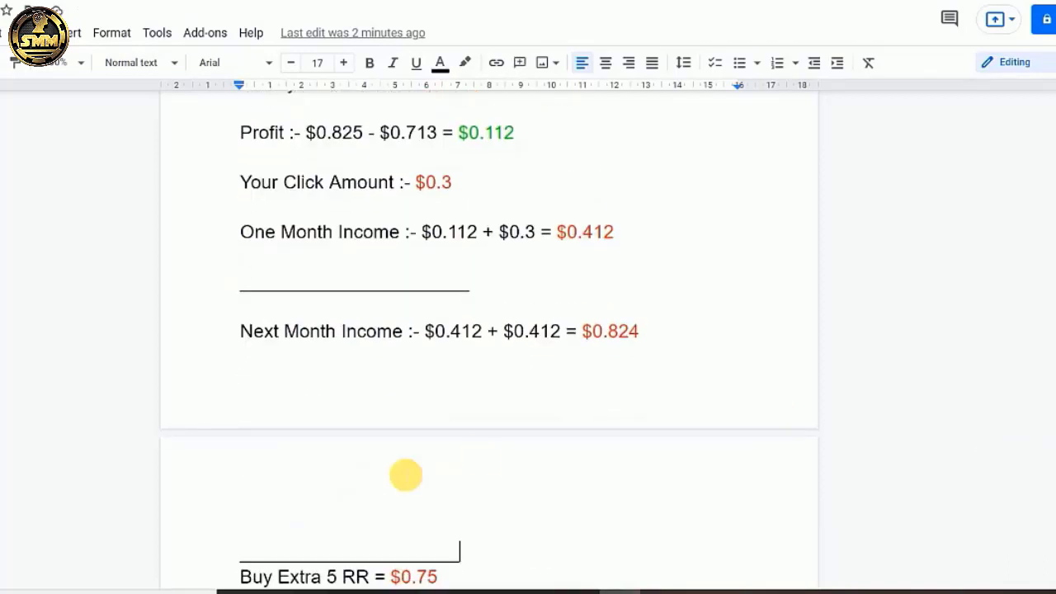
pyautogui.click(651, 333)
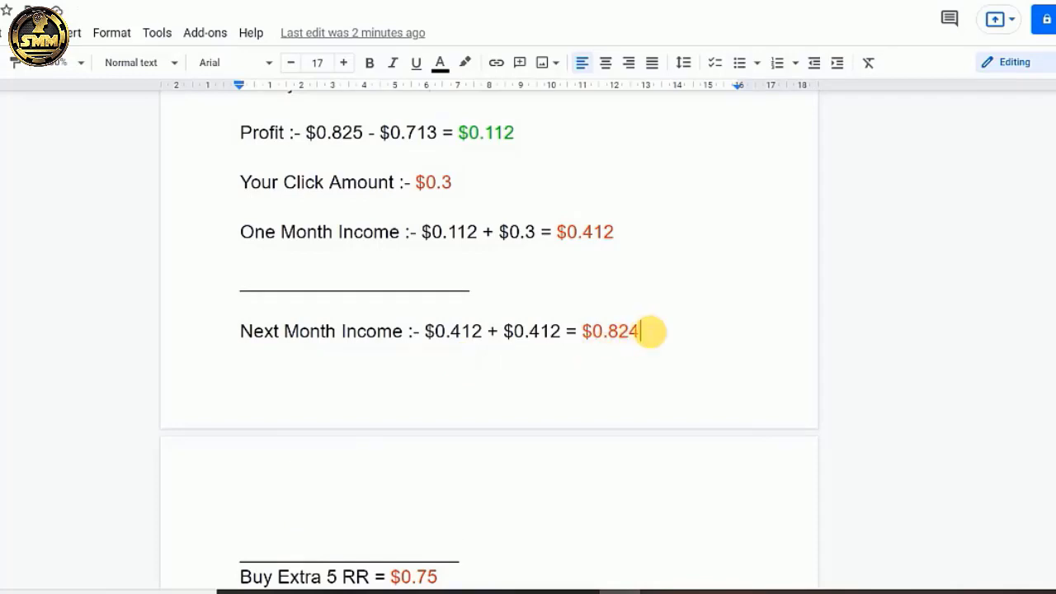
pyautogui.moveTo(650, 332); pyautogui.dragTo(582, 332)
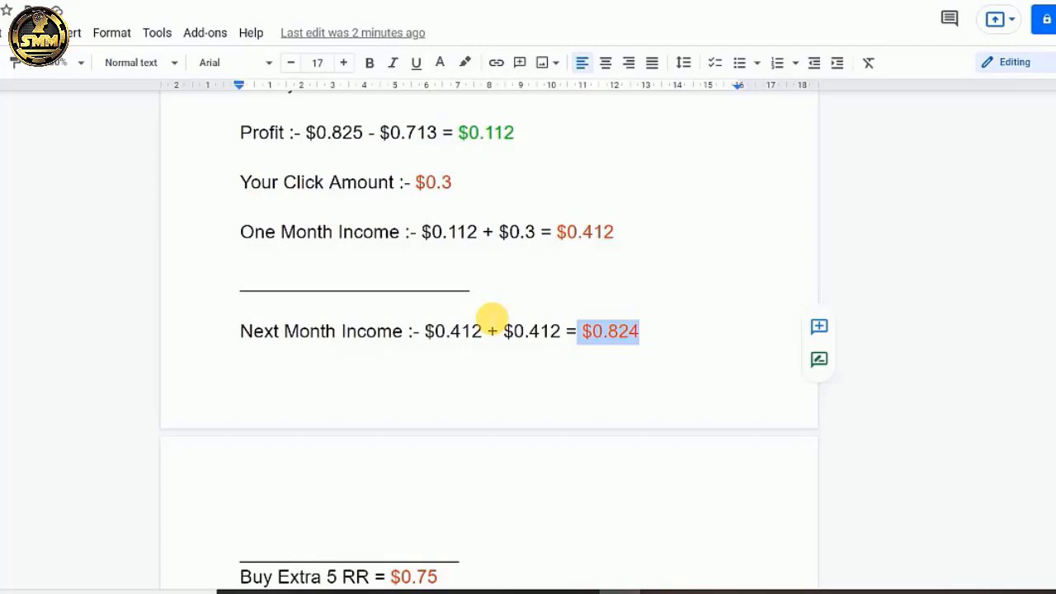
# Highlight the first amount in Next Month Income, the One Month Income line and its total, and the Next Month Income total.
pyautogui.moveTo(483, 331); pyautogui.dragTo(436, 330)
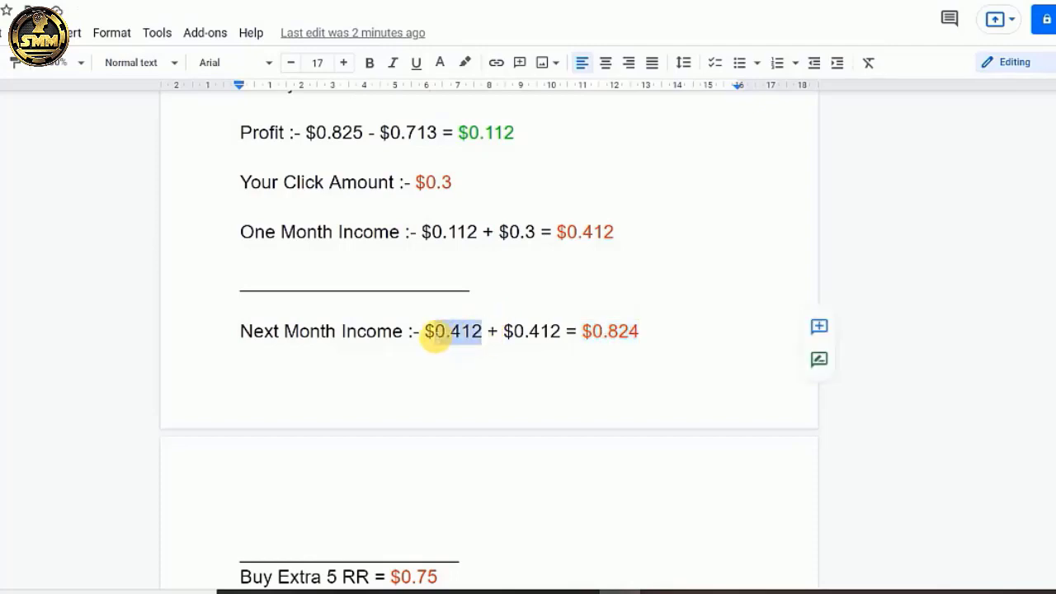
pyautogui.click(674, 314)
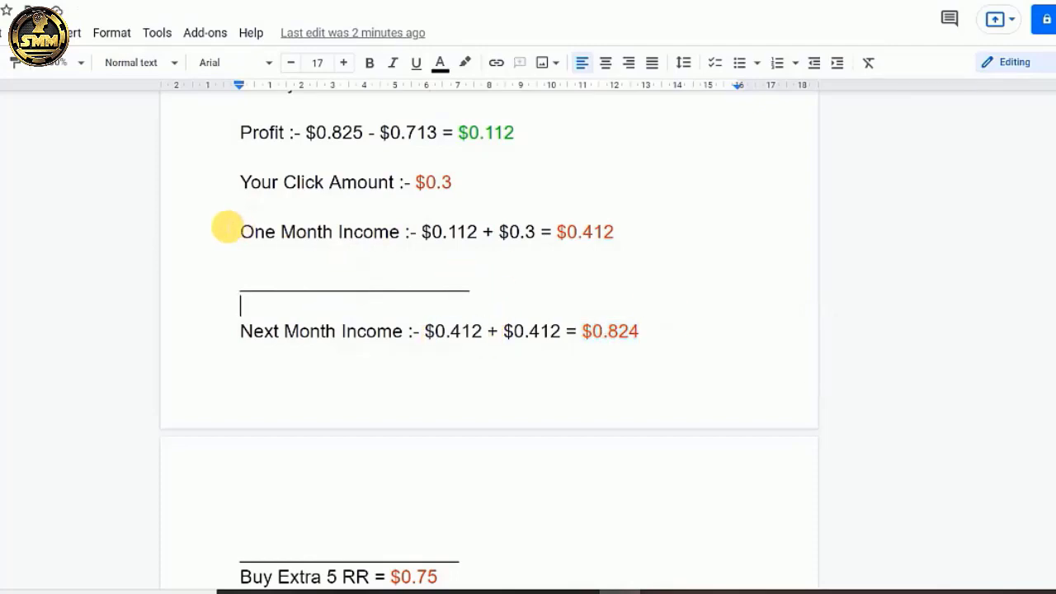
pyautogui.moveTo(227, 229); pyautogui.dragTo(666, 251)
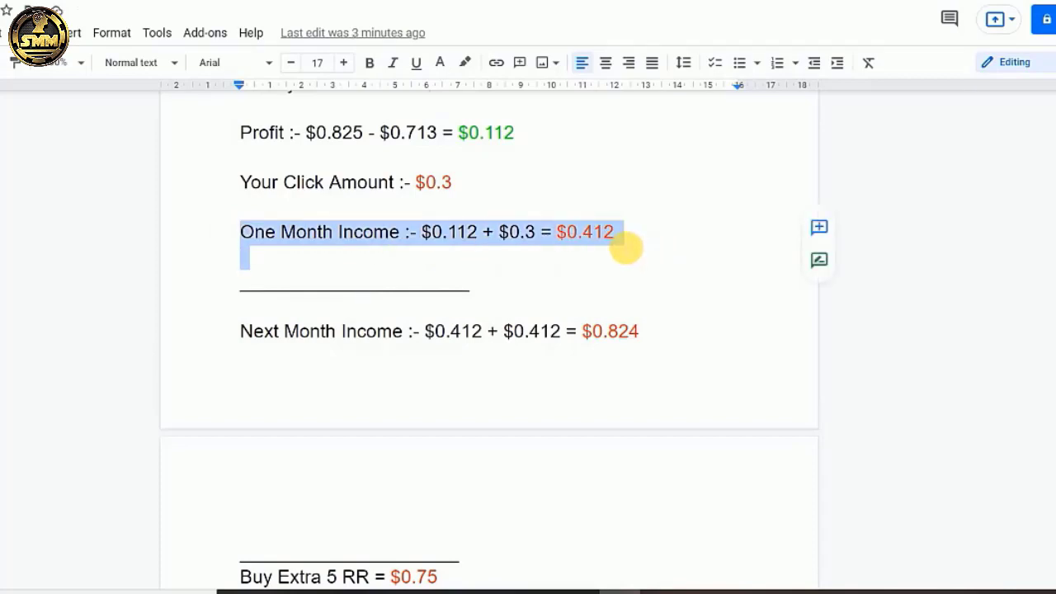
pyautogui.moveTo(633, 242); pyautogui.dragTo(563, 241)
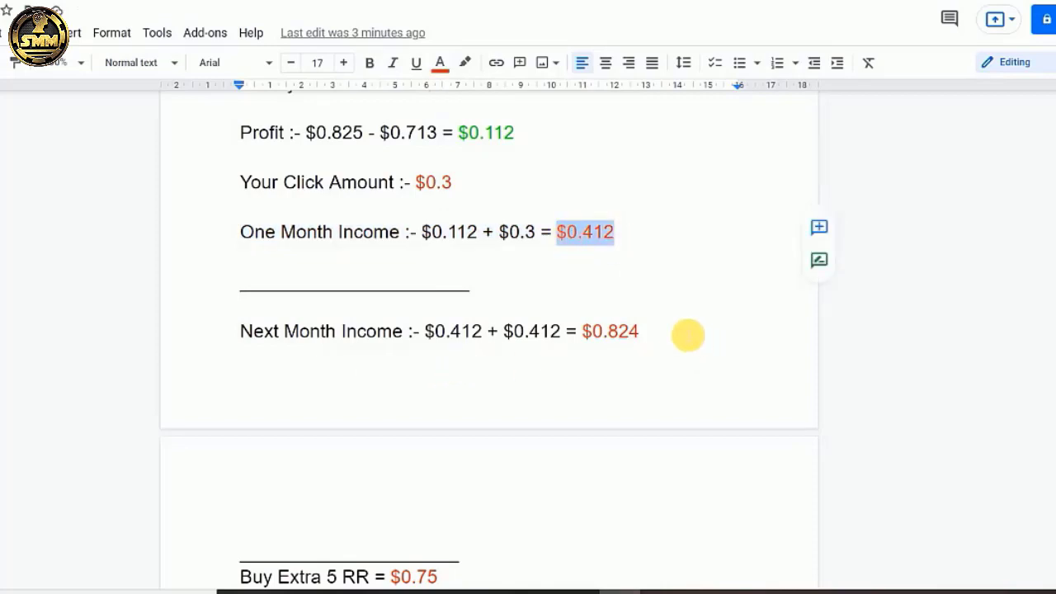
pyautogui.moveTo(685, 334); pyautogui.dragTo(581, 347)
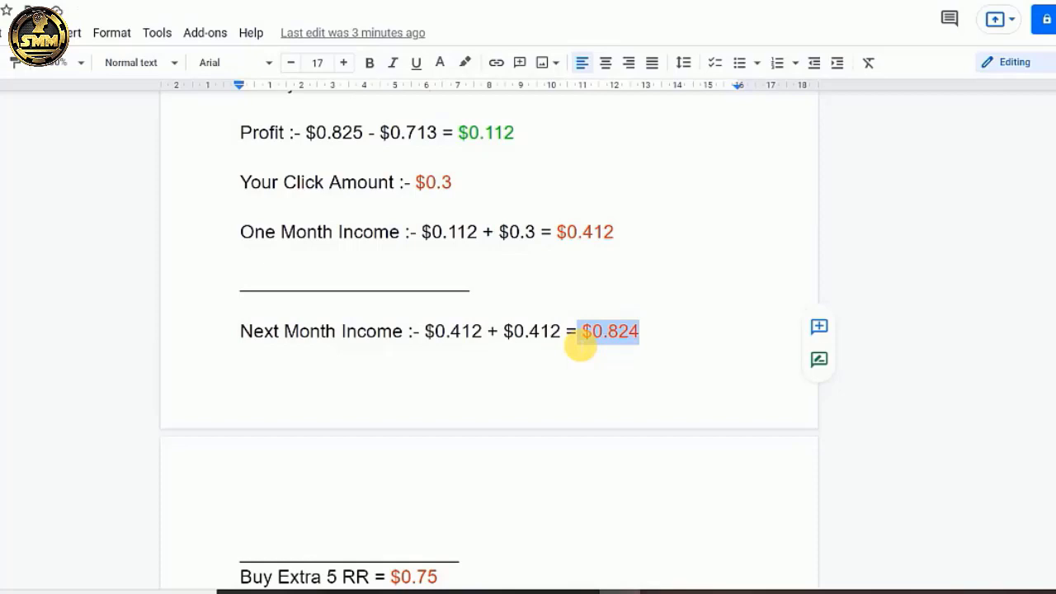
# Go to the Buy Extra 5 RR section on the next page and highlight the Balance amount value.
pyautogui.press('Down')
pyautogui.press('Down')
pyautogui.press('Down')
pyautogui.press('Down')
pyautogui.press('Down')
pyautogui.press('Down')
pyautogui.press('Down')
pyautogui.press('Down')
pyautogui.press('Down')
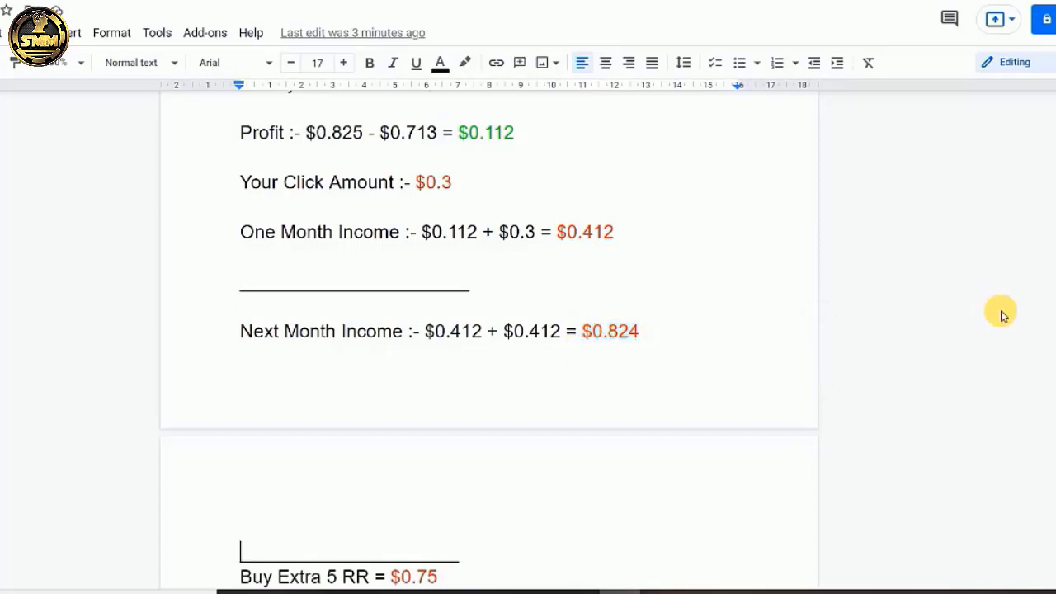
pyautogui.press('Down')
pyautogui.press('Down')
pyautogui.press('Down')
pyautogui.press('Down')
pyautogui.press('Down')
pyautogui.press('Down')
pyautogui.press('Down')
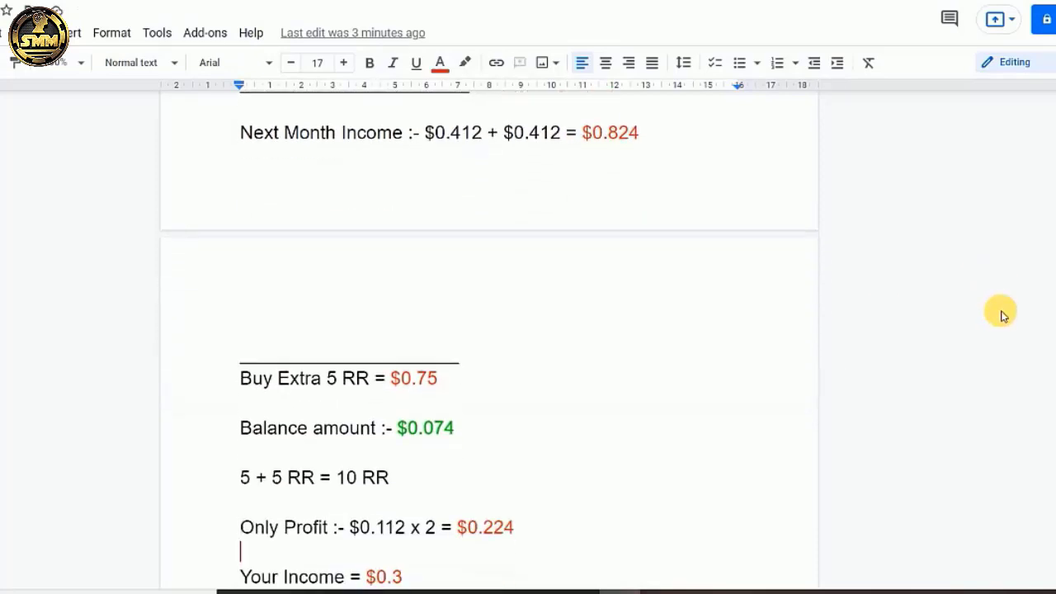
pyautogui.press('Down')
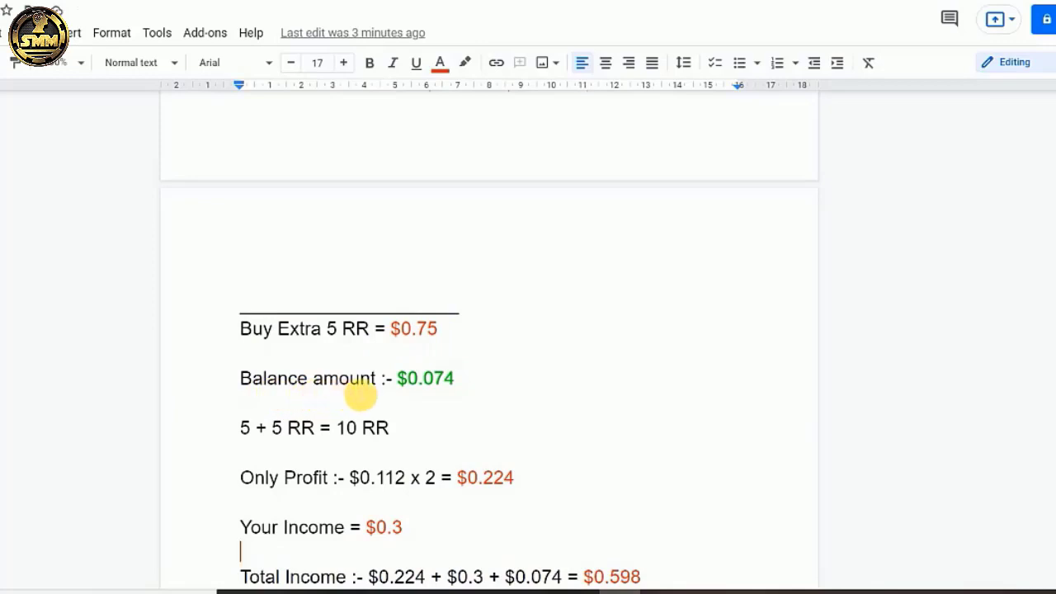
pyautogui.moveTo(448, 385); pyautogui.dragTo(398, 391)
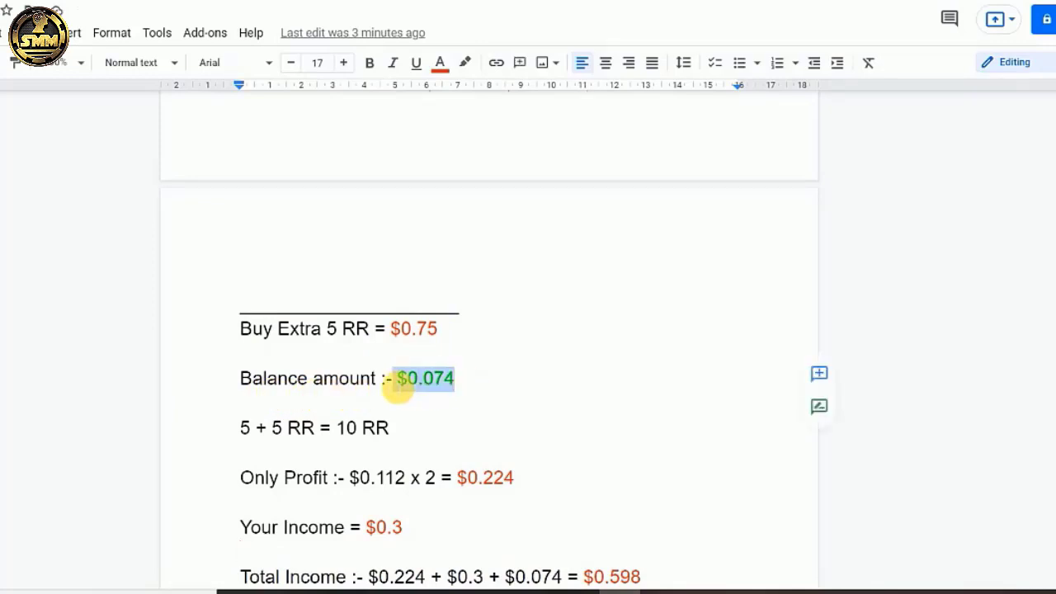
pyautogui.click(497, 393)
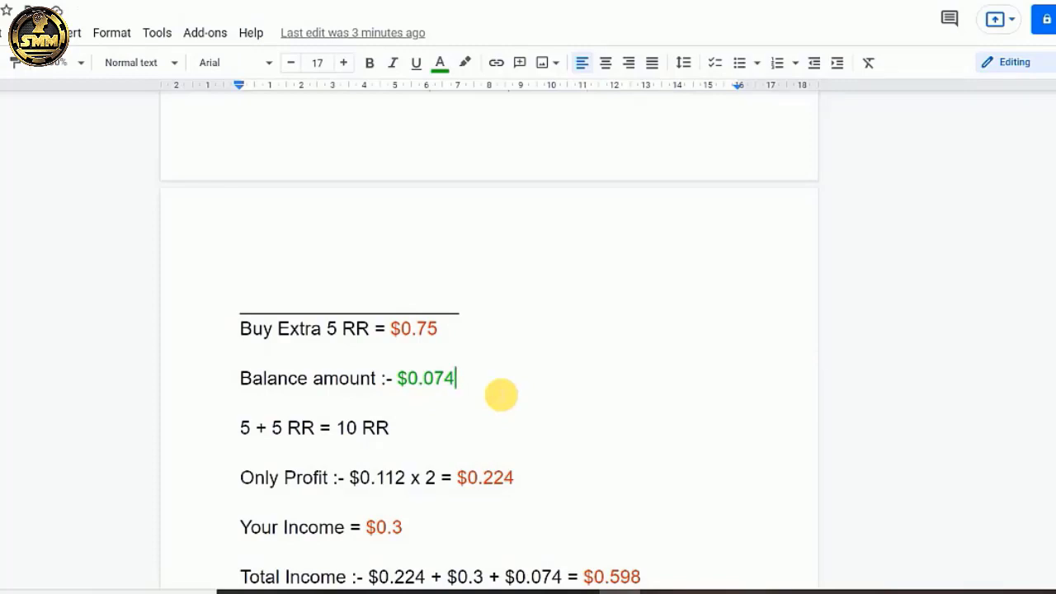
# Highlight the combined RR line and the doubled result in the Only Profit line.
pyautogui.moveTo(400, 427); pyautogui.dragTo(272, 443)
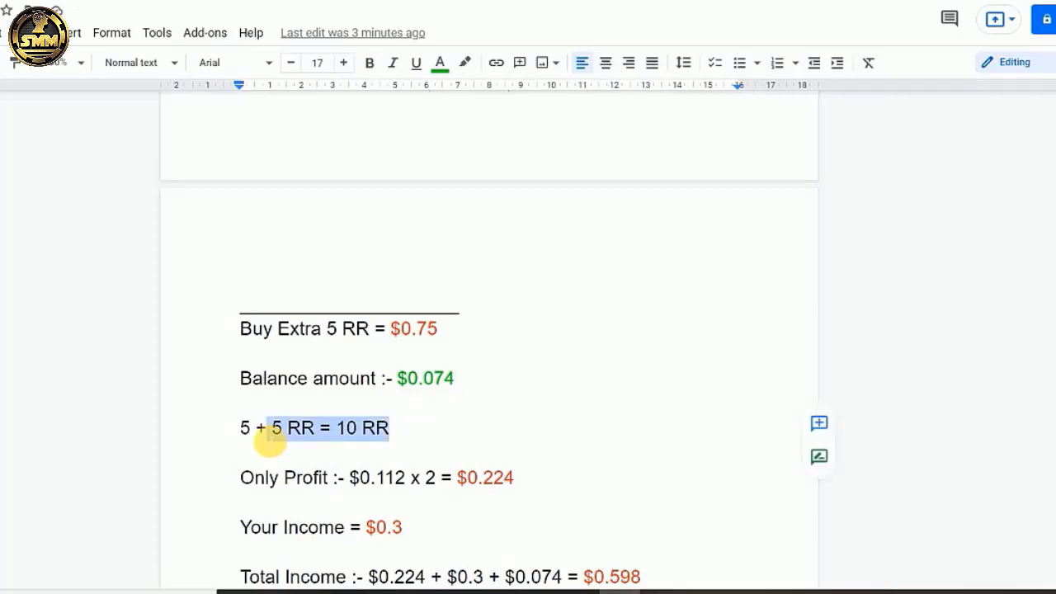
pyautogui.press('Home')
pyautogui.press('Down')
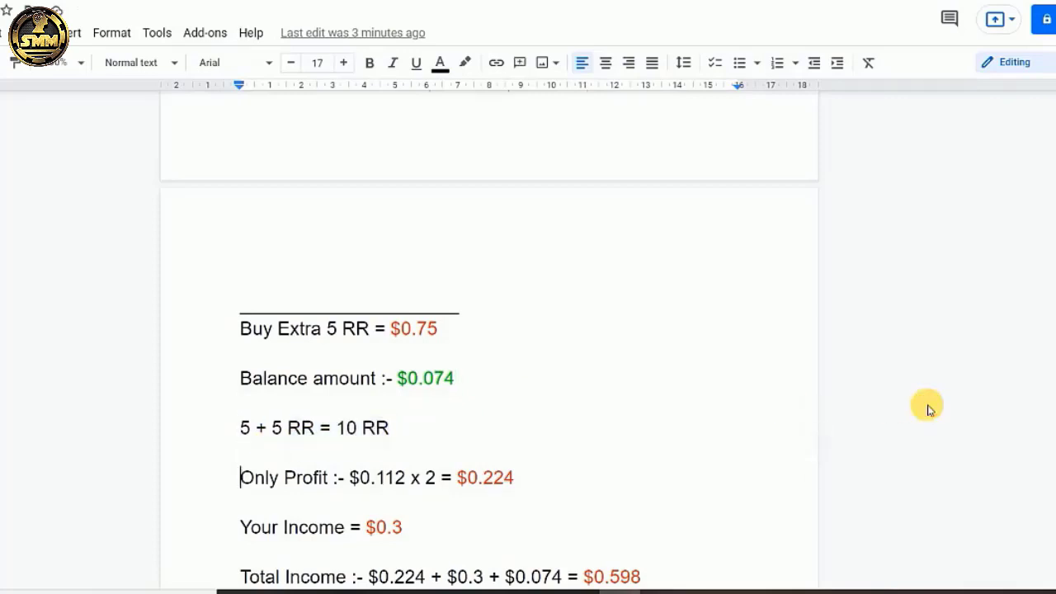
pyautogui.press('Down')
pyautogui.press('Down')
pyautogui.press('Down')
pyautogui.moveTo(514, 353); pyautogui.dragTo(453, 353)
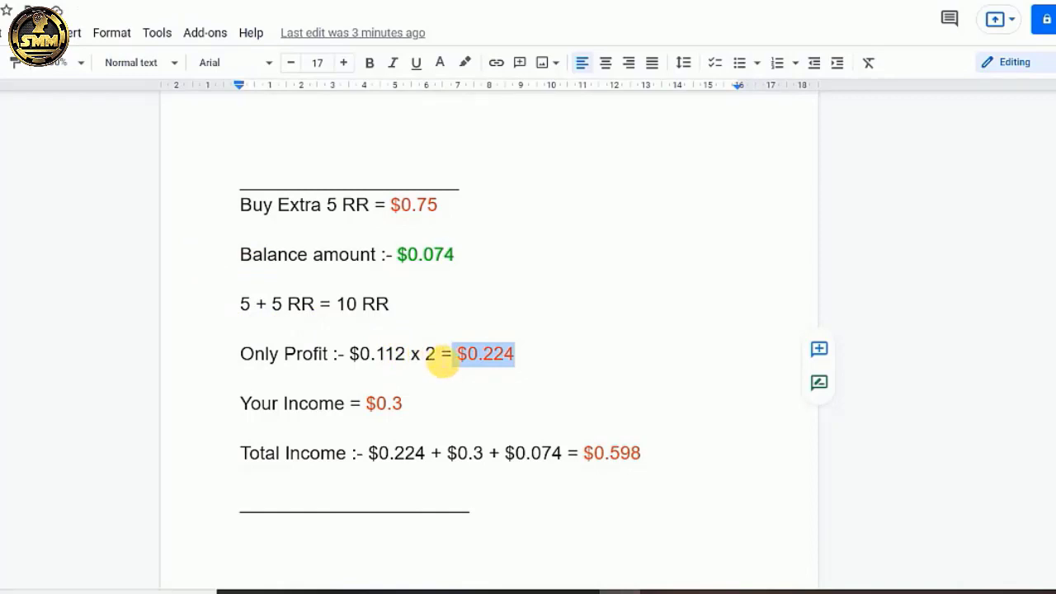
pyautogui.moveTo(442, 361); pyautogui.dragTo(429, 362)
pyautogui.click(539, 366)
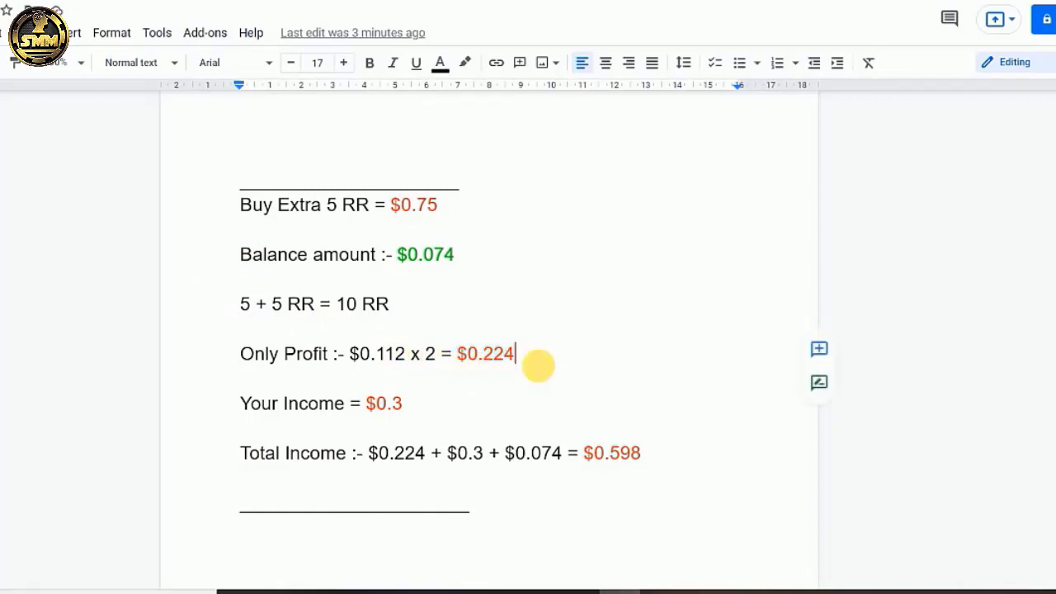
pyautogui.moveTo(539, 366); pyautogui.dragTo(240, 330)
pyautogui.click(898, 267)
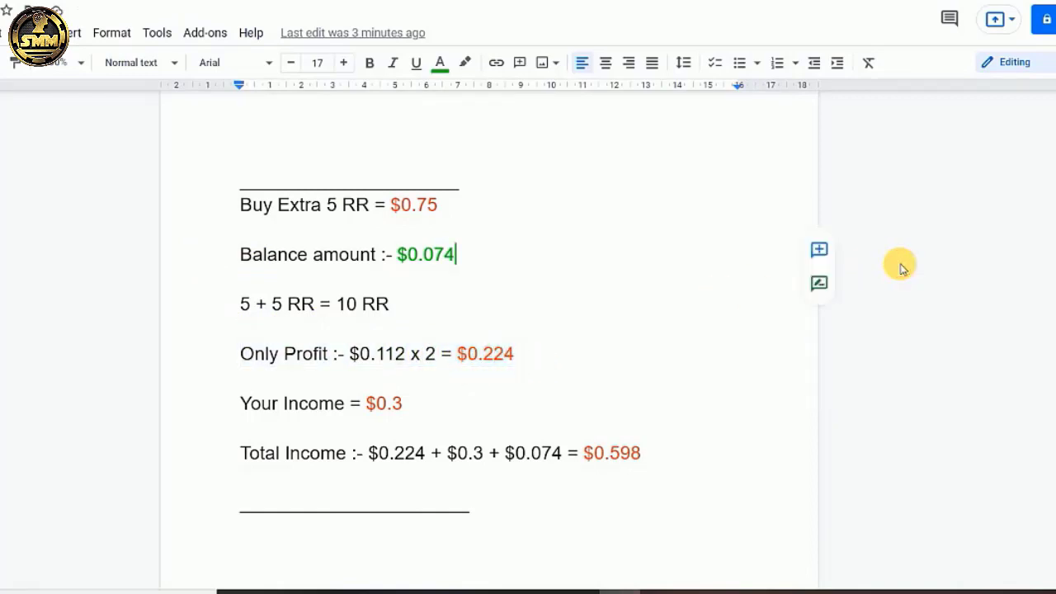
# Go back to the One Month Income line and highlight its profit amount.
pyautogui.press('Up')
pyautogui.press('Up')
pyautogui.scroll(3, 446, 207)
pyautogui.moveTo(477, 129); pyautogui.dragTo(423, 131)
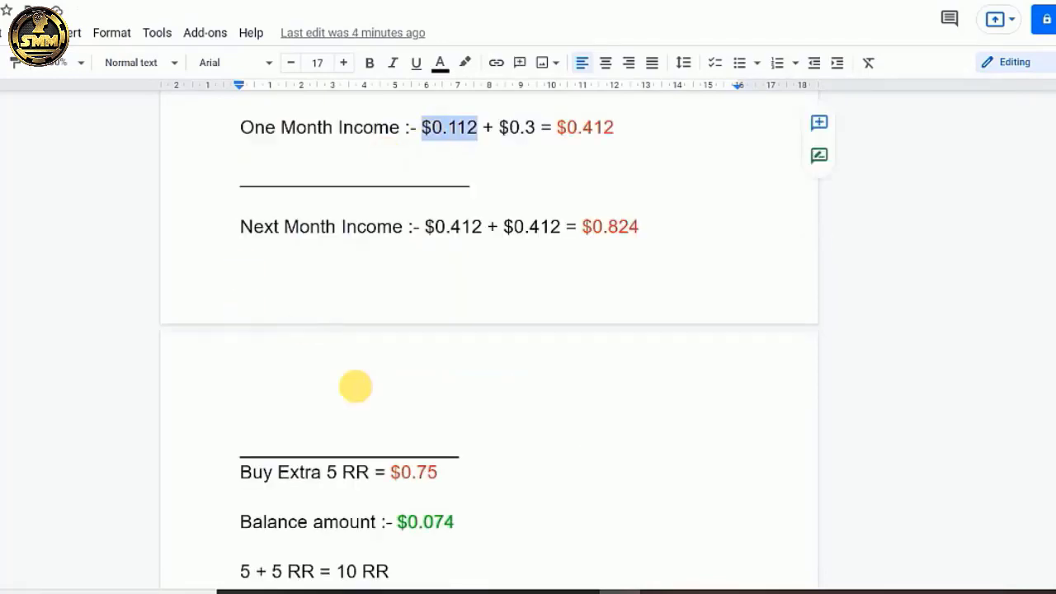
# Return to the second month's section and highlight the Your Income line, the Total Income line and the Total Income result.
pyautogui.click(355, 385)
pyautogui.press('Down')
pyautogui.press('Down')
pyautogui.press('Down')
pyautogui.press('Down')
pyautogui.press('Down')
pyautogui.press('Down')
pyautogui.press('Down')
pyautogui.press('Down')
pyautogui.press('Down')
pyautogui.press('Down')
pyautogui.press('Down')
pyautogui.press('Down')
pyautogui.press('Down')
pyautogui.press('Down')
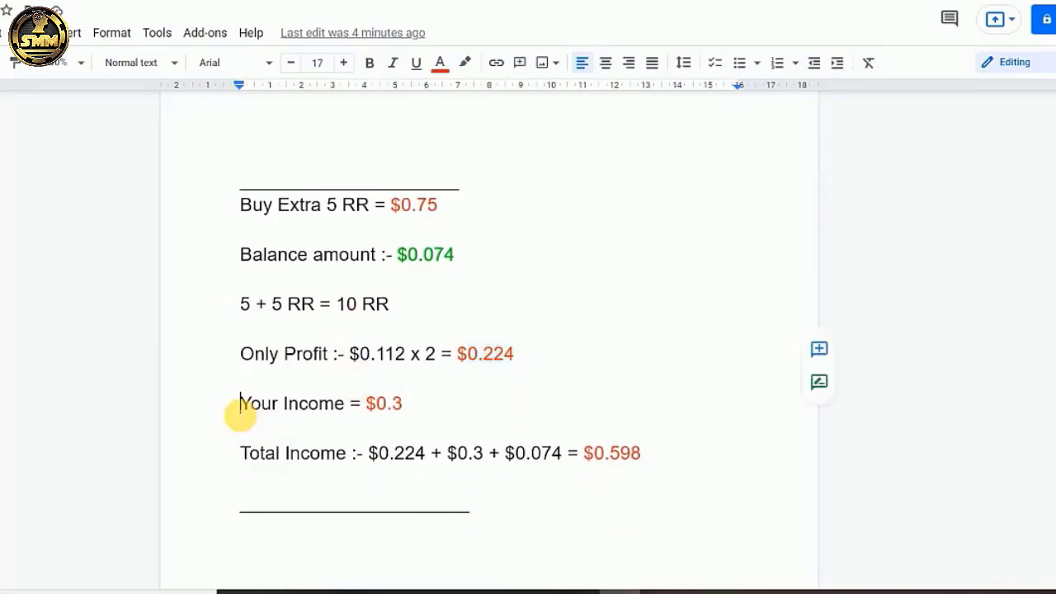
pyautogui.moveTo(240, 404); pyautogui.dragTo(474, 410)
pyautogui.moveTo(236, 464); pyautogui.dragTo(657, 455)
pyautogui.click(713, 458)
pyautogui.click(966, 380)
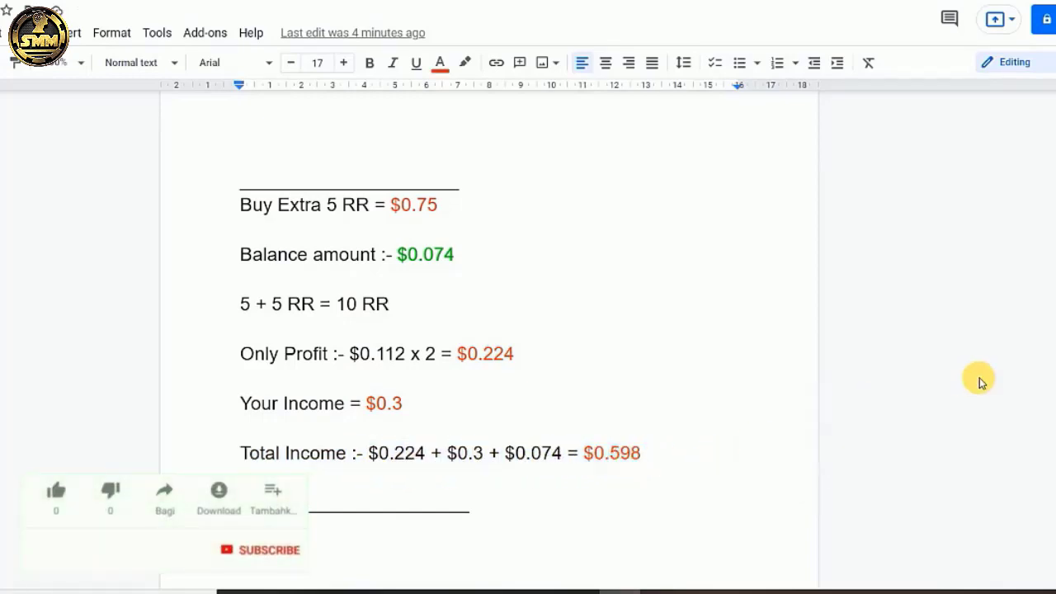
pyautogui.moveTo(636, 459); pyautogui.dragTo(592, 463)
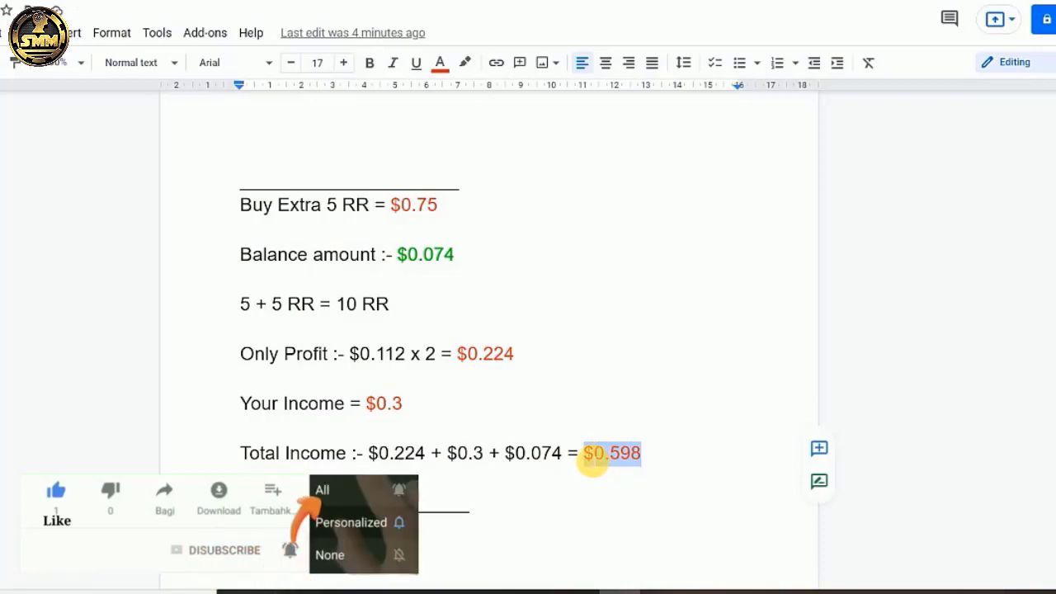
pyautogui.click(889, 391)
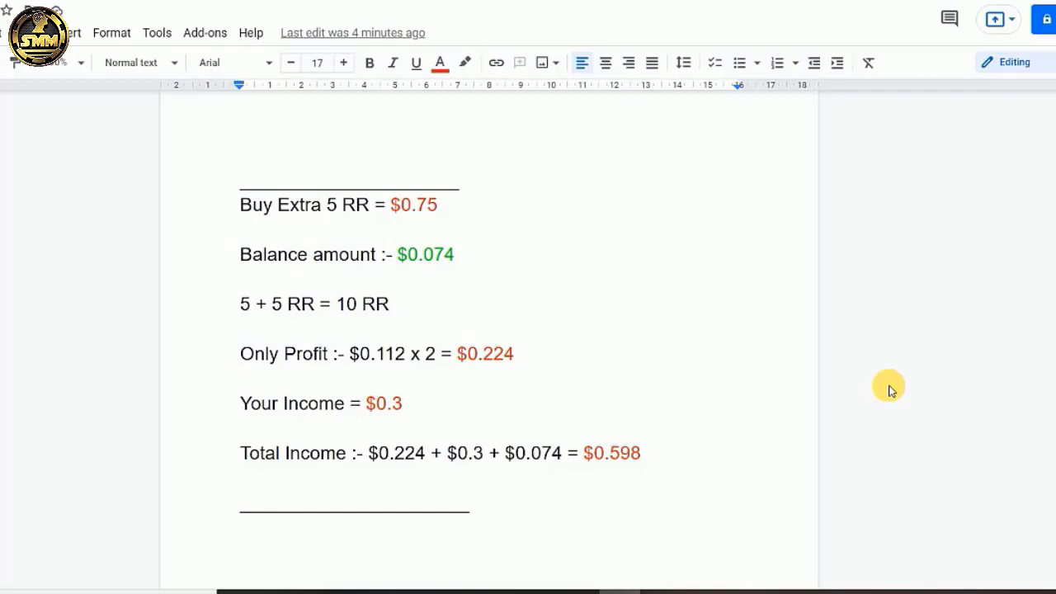
# Look back over the calculation between the Next Month Income line and the Total Income line.
pyautogui.press('Up')
pyautogui.press('Up')
pyautogui.press('Up')
pyautogui.press('Up')
pyautogui.press('Up')
pyautogui.press('Up')
pyautogui.press('Up')
pyautogui.press('Up')
pyautogui.press('Up')
pyautogui.press('Up')
pyautogui.press('Up')
pyautogui.press('Up')
pyautogui.press('Up')
pyautogui.press('Up')
pyautogui.press('Up')
pyautogui.press('Up')
pyautogui.press('Up')
pyautogui.press('Up')
pyautogui.press('Up')
pyautogui.press('Up')
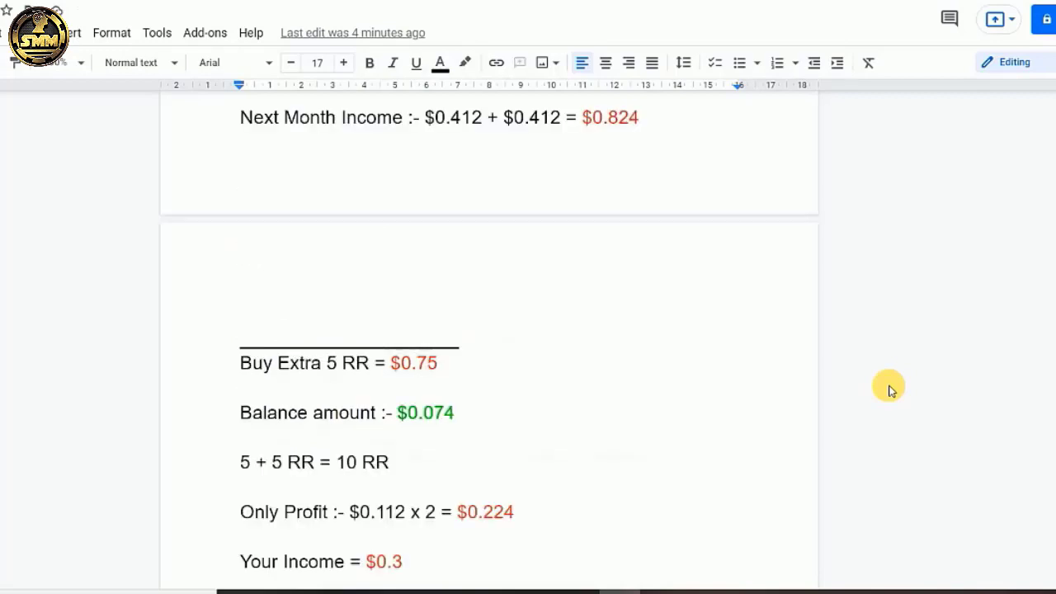
pyautogui.press('Down')
pyautogui.press('Down')
pyautogui.press('Down')
pyautogui.press('Down')
pyautogui.press('Down')
pyautogui.press('Down')
pyautogui.press('Down')
pyautogui.press('Down')
pyautogui.press('Down')
pyautogui.press('Down')
pyautogui.press('Down')
pyautogui.press('Down')
pyautogui.press('Down')
pyautogui.press('Down')
pyautogui.press('Down')
pyautogui.press('Down')
pyautogui.press('Down')
pyautogui.press('Down')
pyautogui.press('Down')
pyautogui.press('Down')
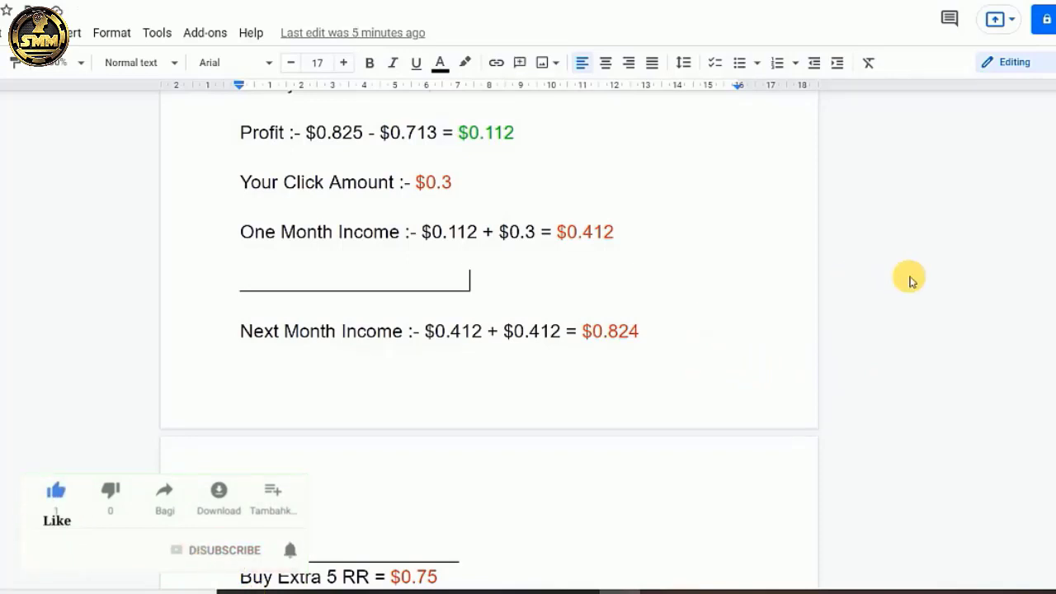
# Highlight the final amount at the end of the Total Income line.
pyautogui.scroll(-5, 910, 281)
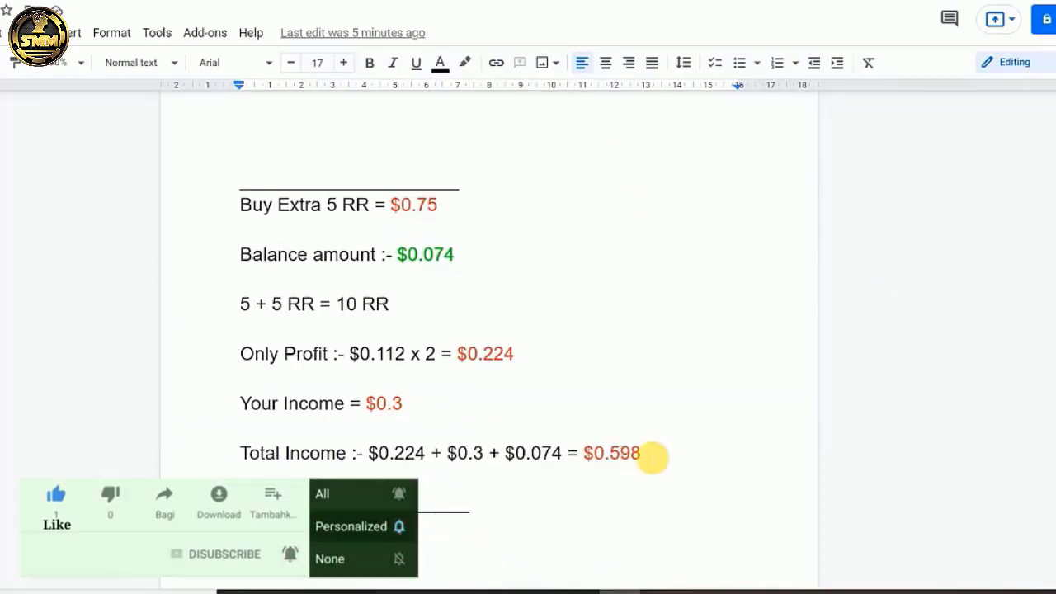
pyautogui.click(641, 456)
pyautogui.keyDown('shift'); pyautogui.click(587, 456); pyautogui.keyUp('shift')
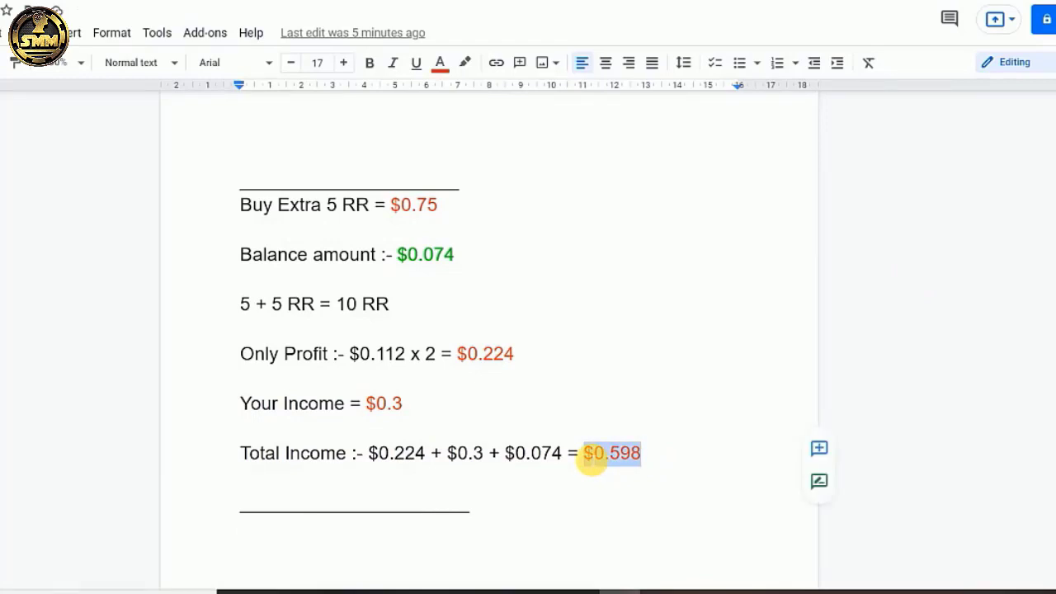
# Review the calculation from the first month's Profit line down to the end of the second month's section.
pyautogui.scroll(5, 909, 381)
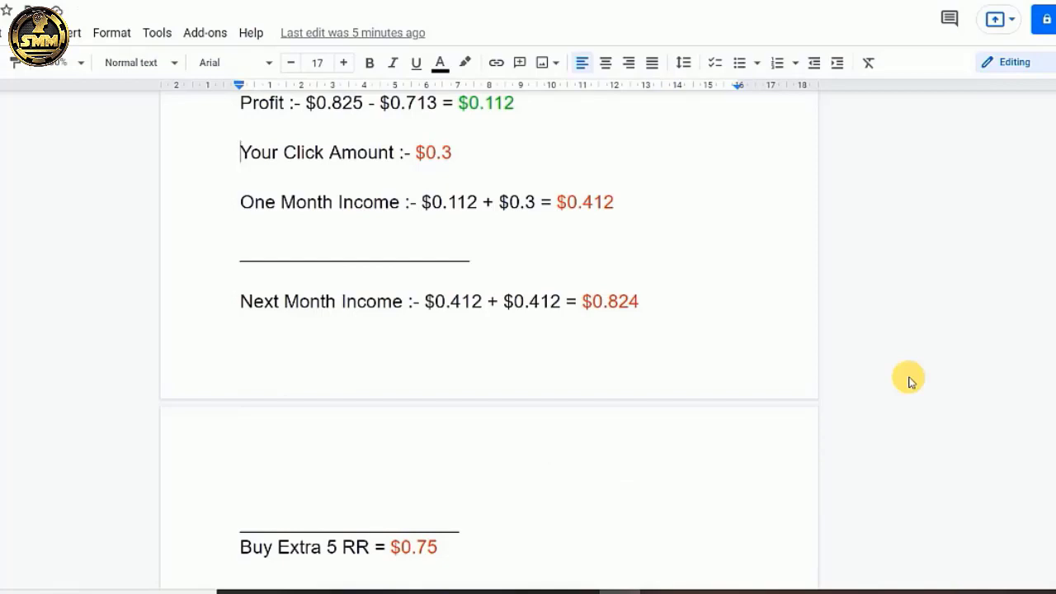
pyautogui.press('Down')
pyautogui.press('Down')
pyautogui.press('Down')
pyautogui.press('Down')
pyautogui.press('Down')
pyautogui.press('Down')
pyautogui.press('Down')
pyautogui.press('Down')
pyautogui.press('Down')
pyautogui.press('Down')
pyautogui.press('Down')
pyautogui.press('Down')
pyautogui.press('Down')
pyautogui.press('Down')
pyautogui.press('Down')
pyautogui.press('Down')
pyautogui.press('Down')
pyautogui.press('Down')
pyautogui.press('Down')
pyautogui.press('Down')
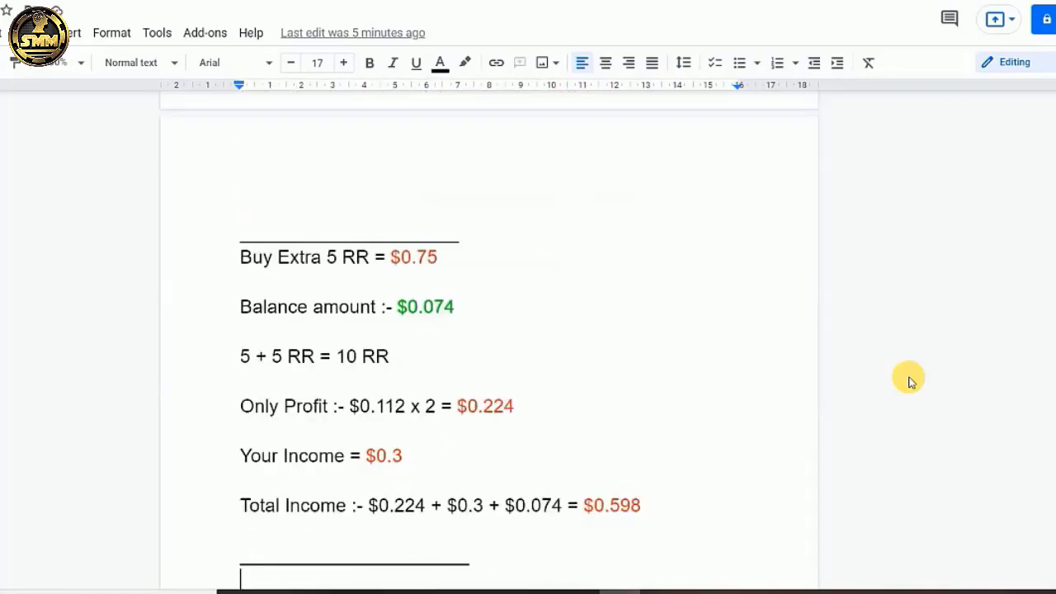
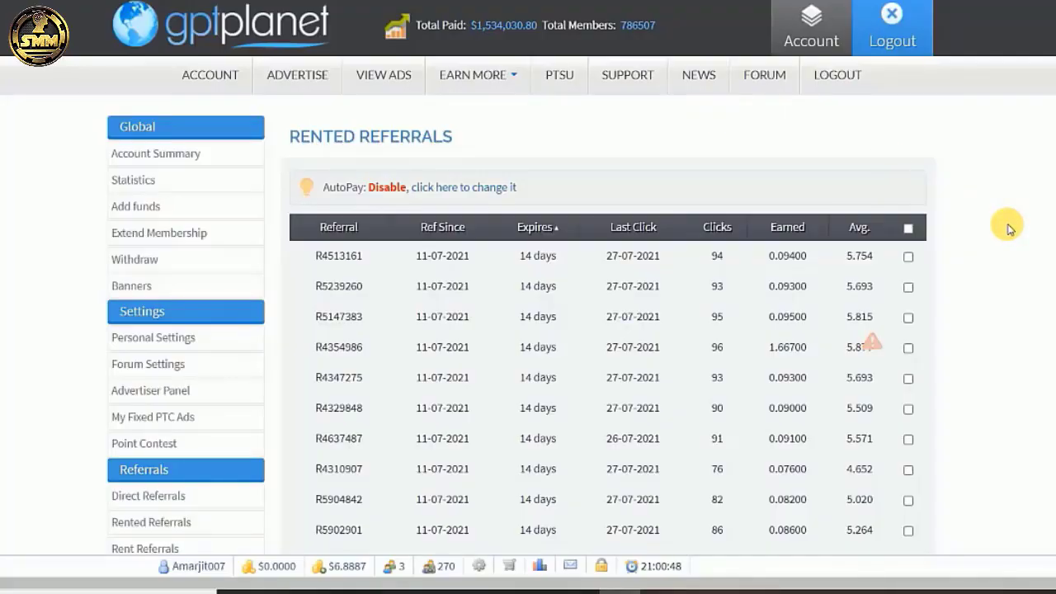
# In GPTPlanet's Rented Referrals list, highlight the remaining days until expiry for the fifth referral.
pyautogui.scroll(-1, 1008, 227)
pyautogui.scroll(-2, 1007, 227)
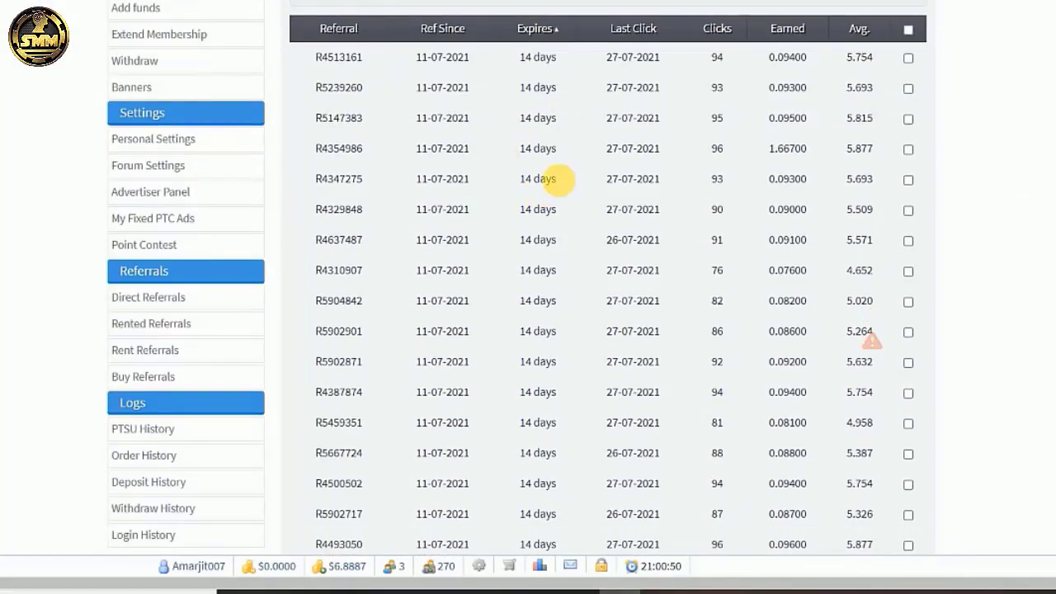
pyautogui.moveTo(563, 178); pyautogui.dragTo(516, 178)
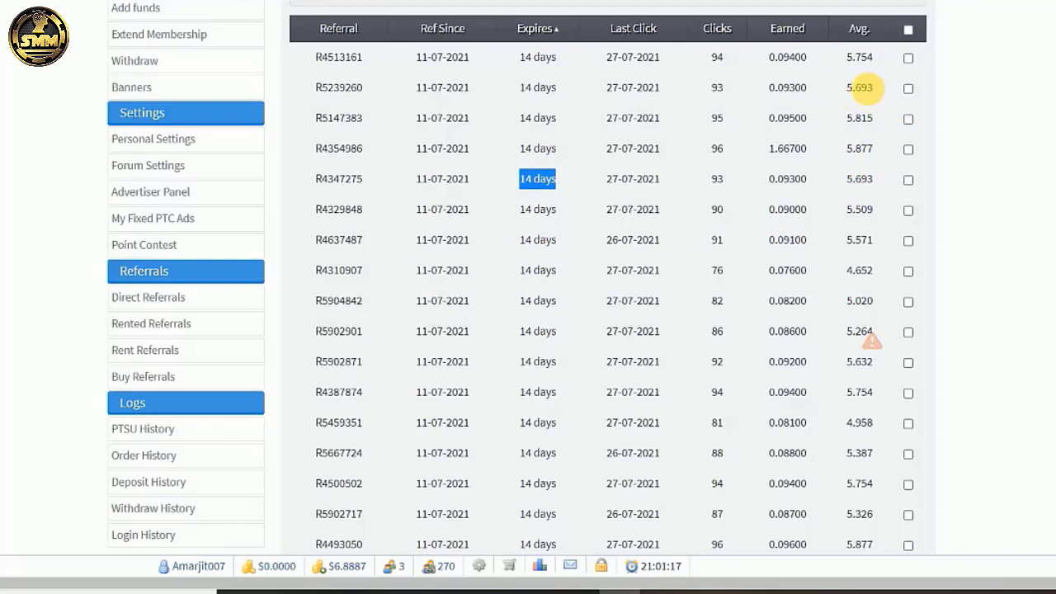
pyautogui.click(971, 94)
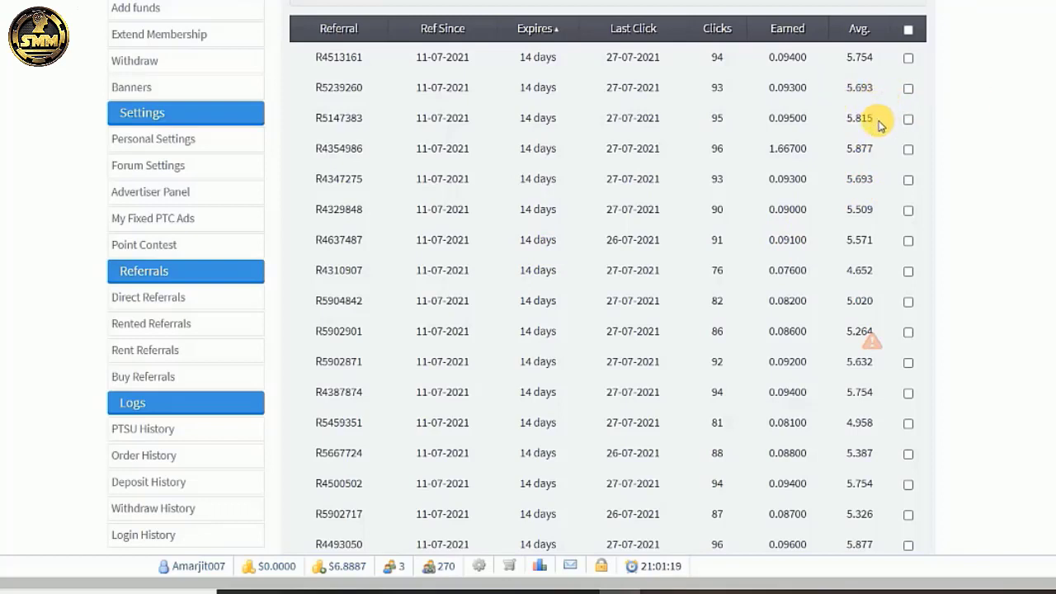
# Highlight the third listed referral's average, select that referral, and choose to keep it for 30 more days at 5% off.
pyautogui.moveTo(876, 115); pyautogui.dragTo(843, 115)
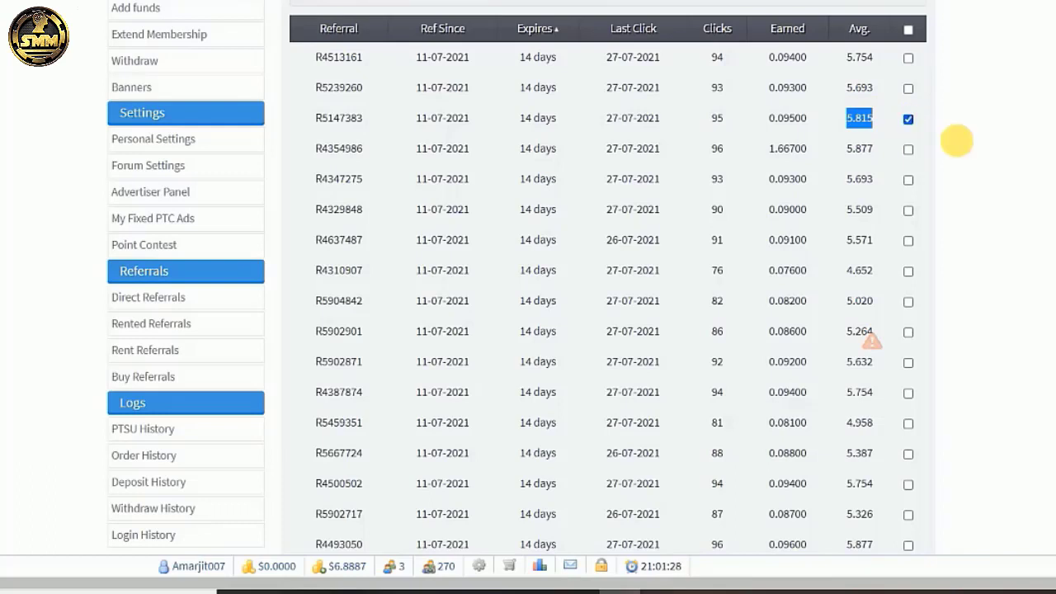
pyautogui.scroll(-6, 608, 285)
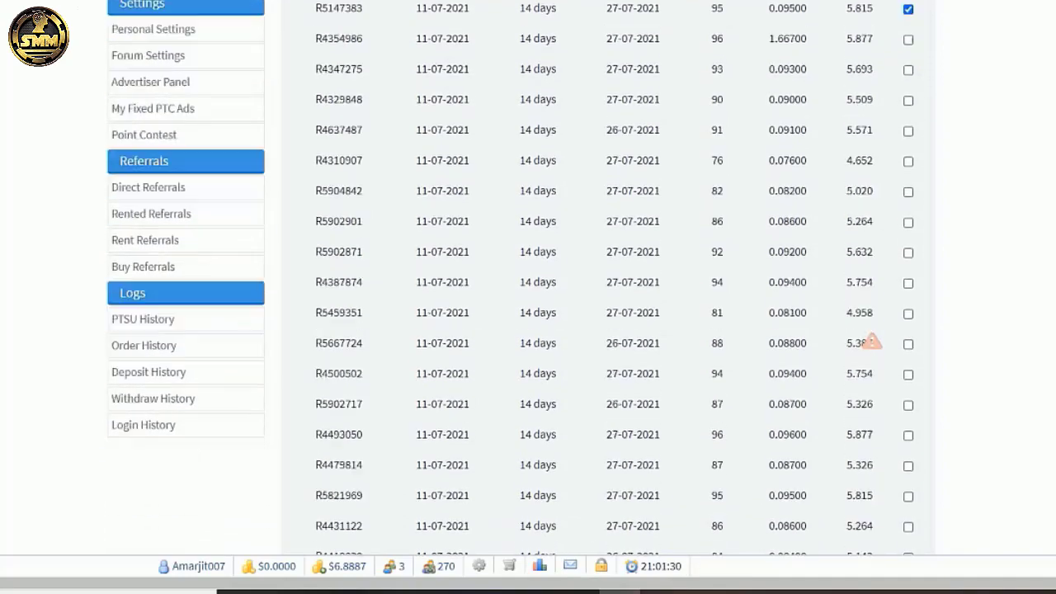
pyautogui.scroll(-6, 608, 285)
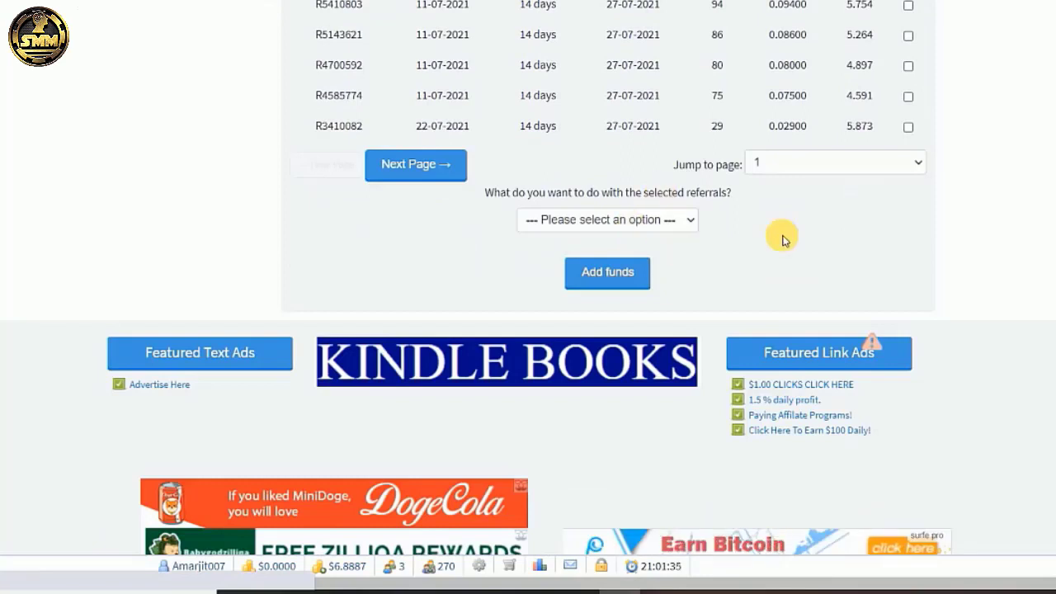
pyautogui.click(655, 221)
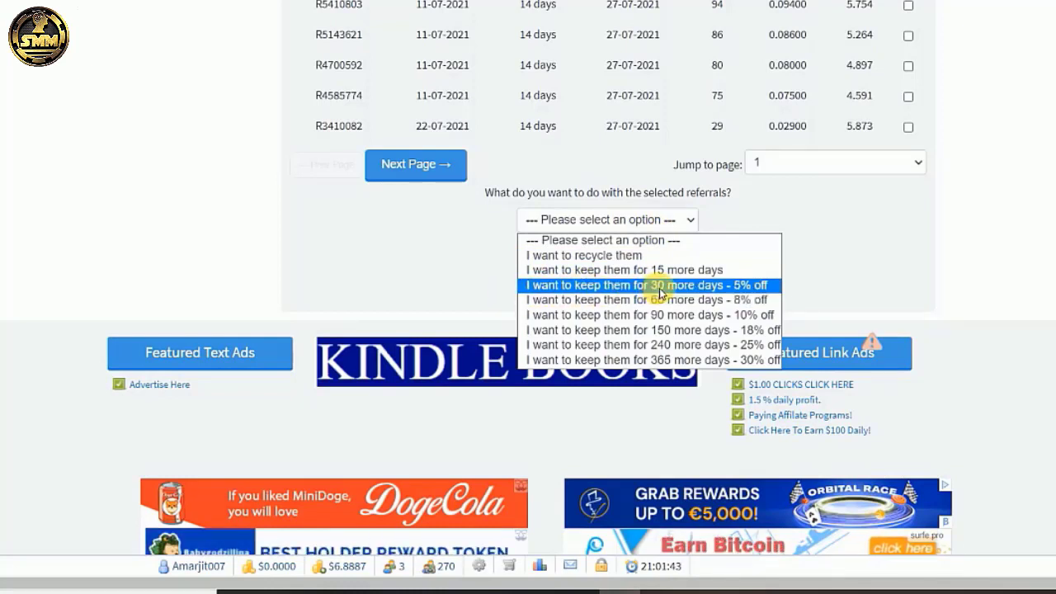
pyautogui.click(717, 286)
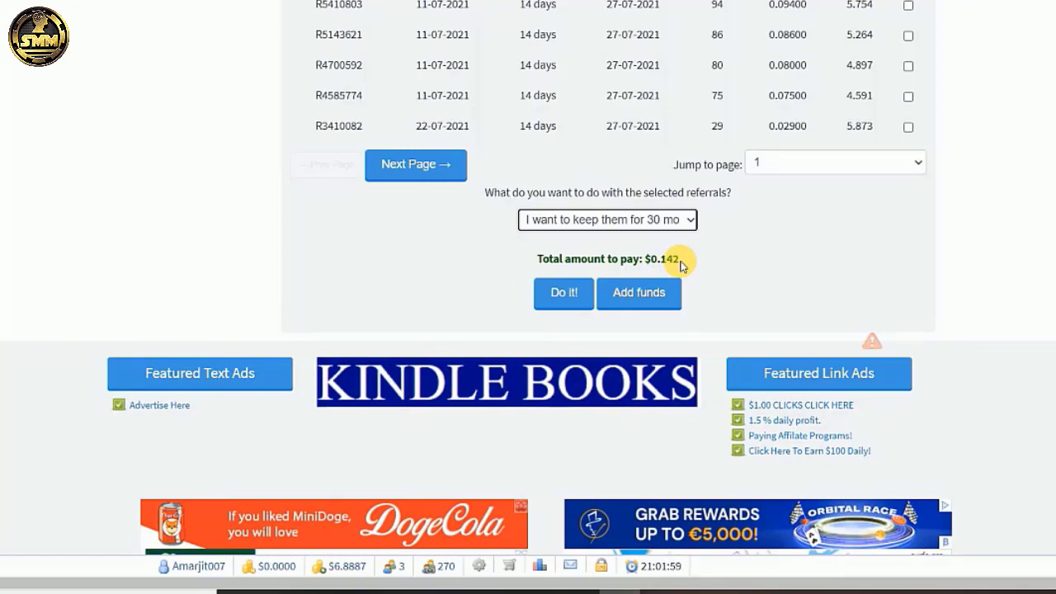
# Highlight the earned amount of the third listed referral in the Rented Referrals list, and clear the highlight.
pyautogui.scroll(10, 1001, 255)
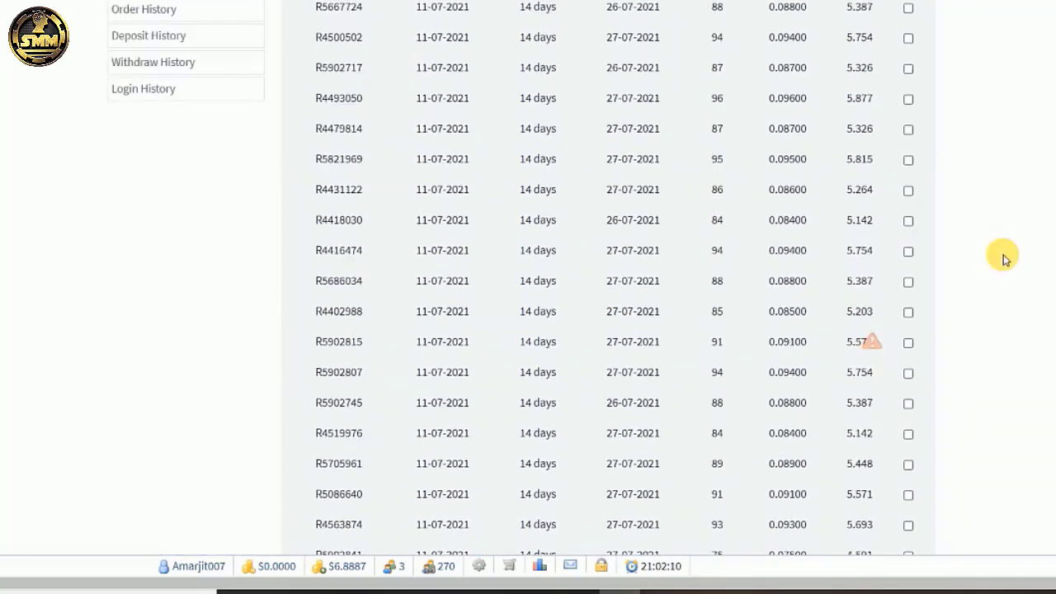
pyautogui.scroll(5, 1002, 254)
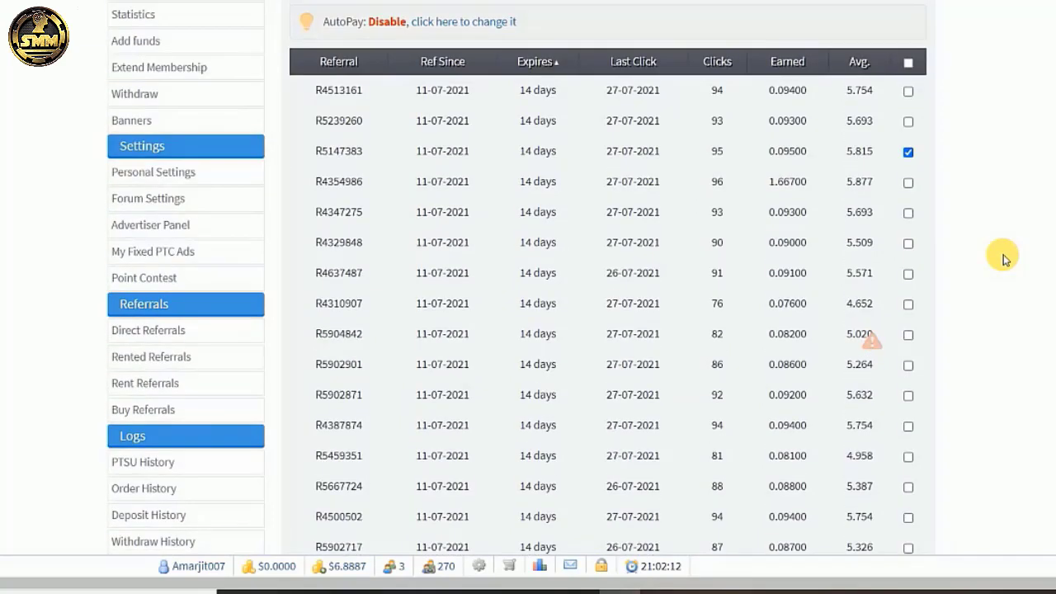
pyautogui.moveTo(806, 156); pyautogui.dragTo(765, 156)
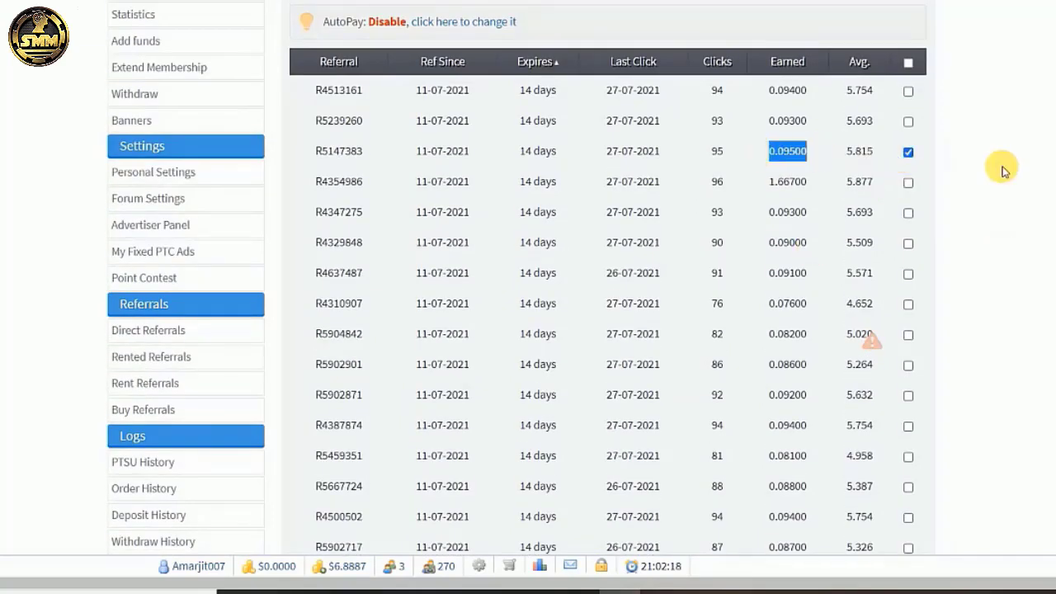
pyautogui.click(815, 253)
pyautogui.scroll(1, 814, 252)
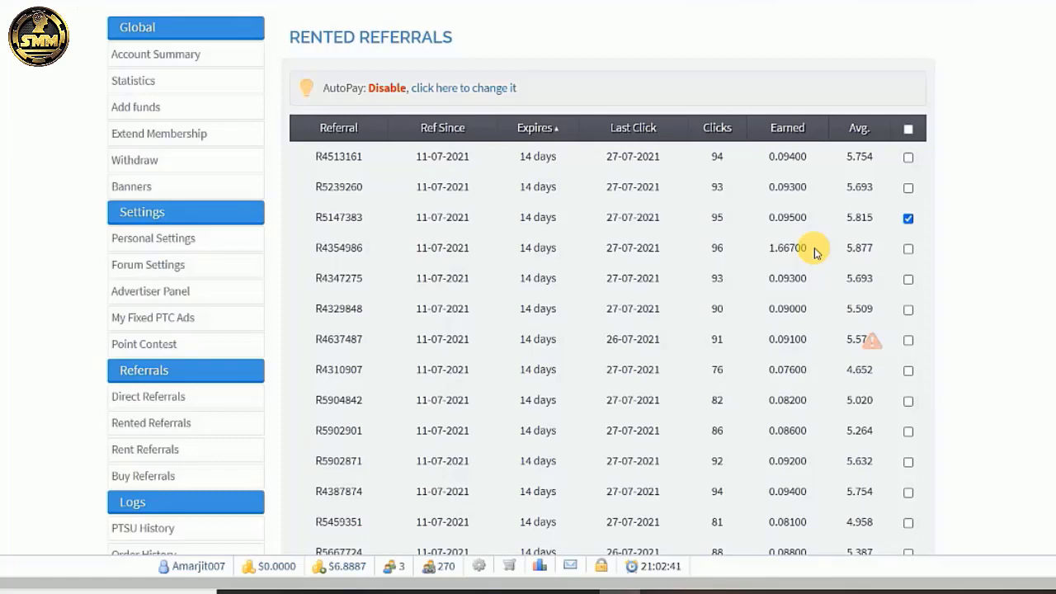
# Jump to page 6 of the Rented Referrals list.
pyautogui.scroll(-7, 1006, 270)
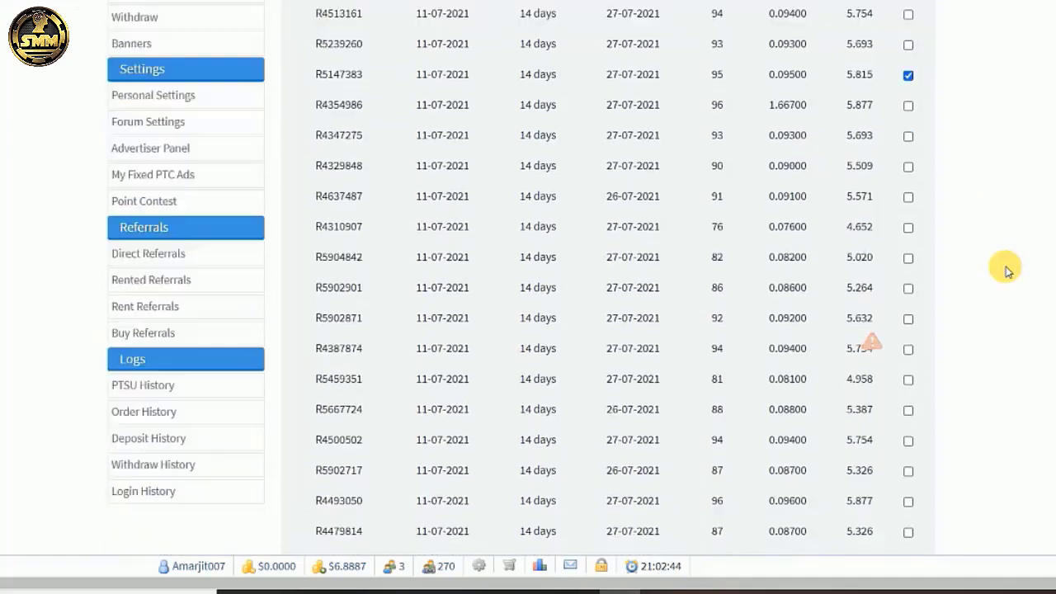
pyautogui.scroll(-6, 1006, 270)
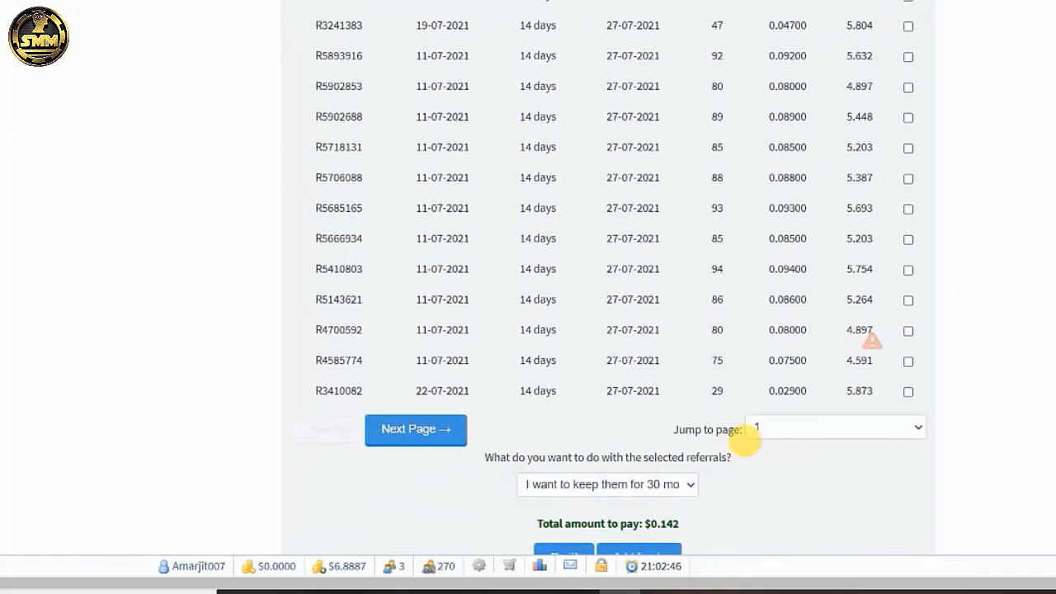
pyautogui.click(791, 429)
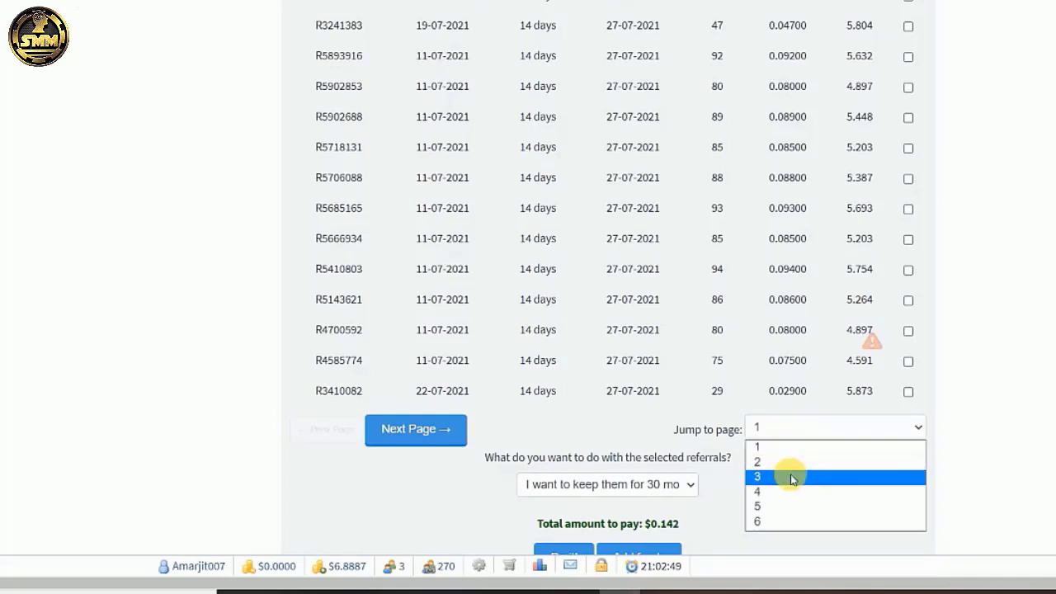
pyautogui.click(788, 523)
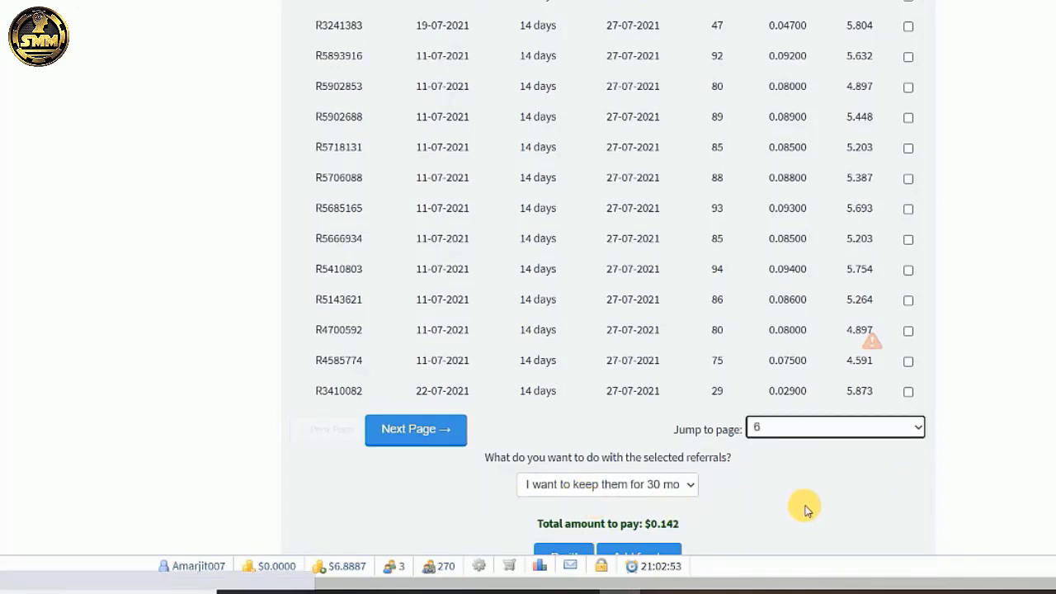
pyautogui.click(1019, 490)
# Highlight the earned amount of the fourth-from-last referral on page 6, and clear the highlight.
pyautogui.scroll(-1, 1021, 493)
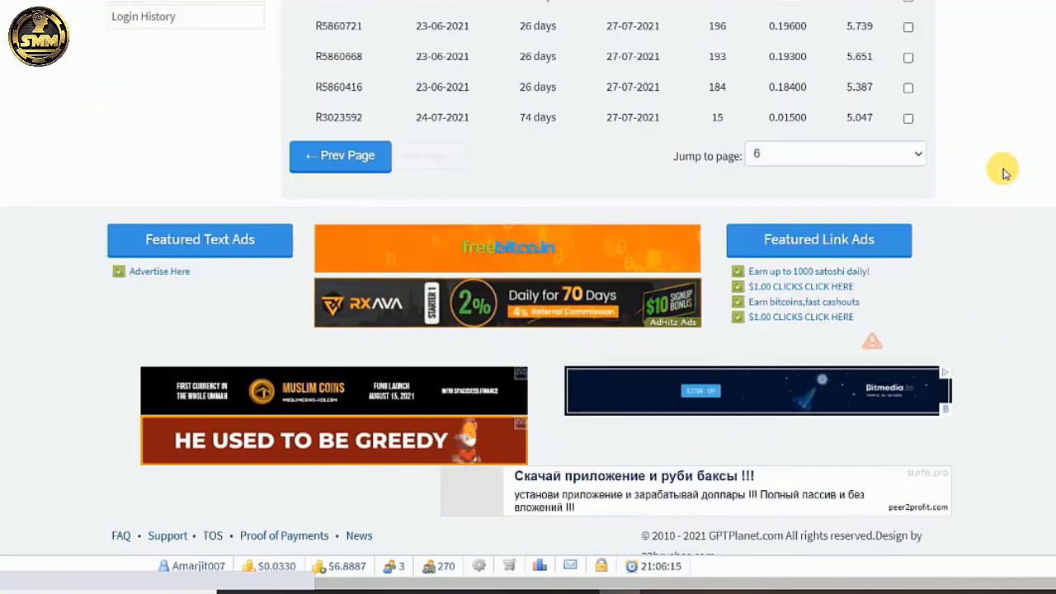
pyautogui.scroll(1, 1004, 173)
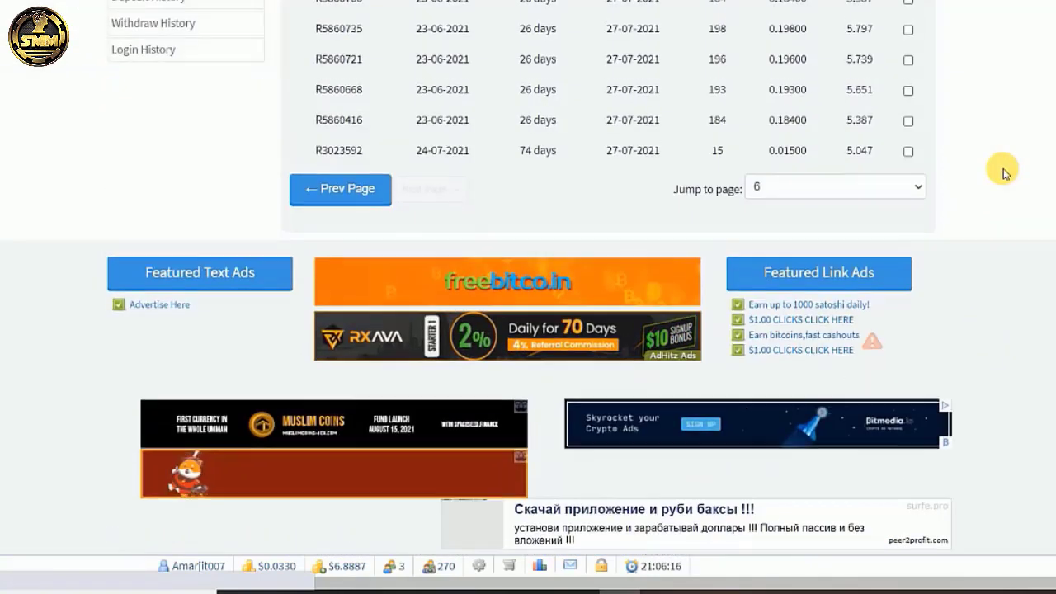
pyautogui.scroll(3, 1004, 173)
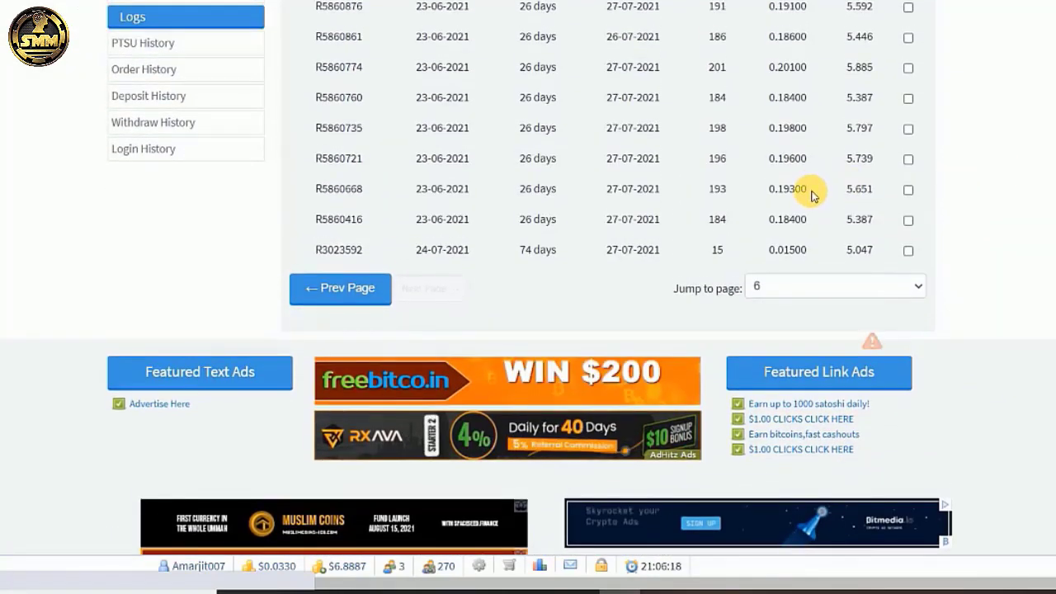
pyautogui.moveTo(808, 159); pyautogui.dragTo(762, 161)
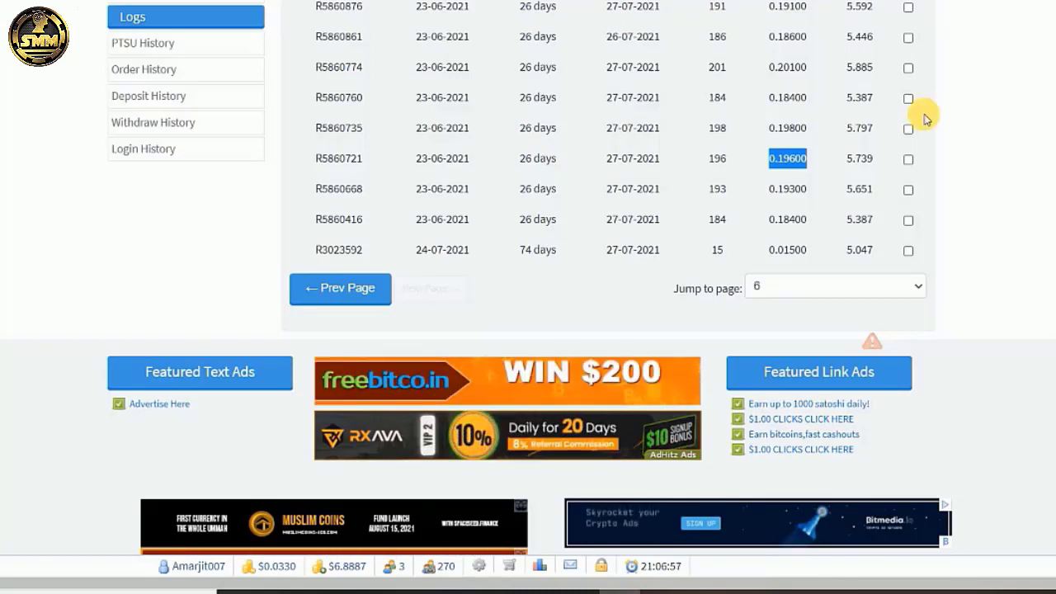
pyautogui.click(955, 116)
# Open the account dashboard and highlight the main balance under Earning Balance Stats.
pyautogui.scroll(1, 956, 119)
pyautogui.scroll(5, 956, 120)
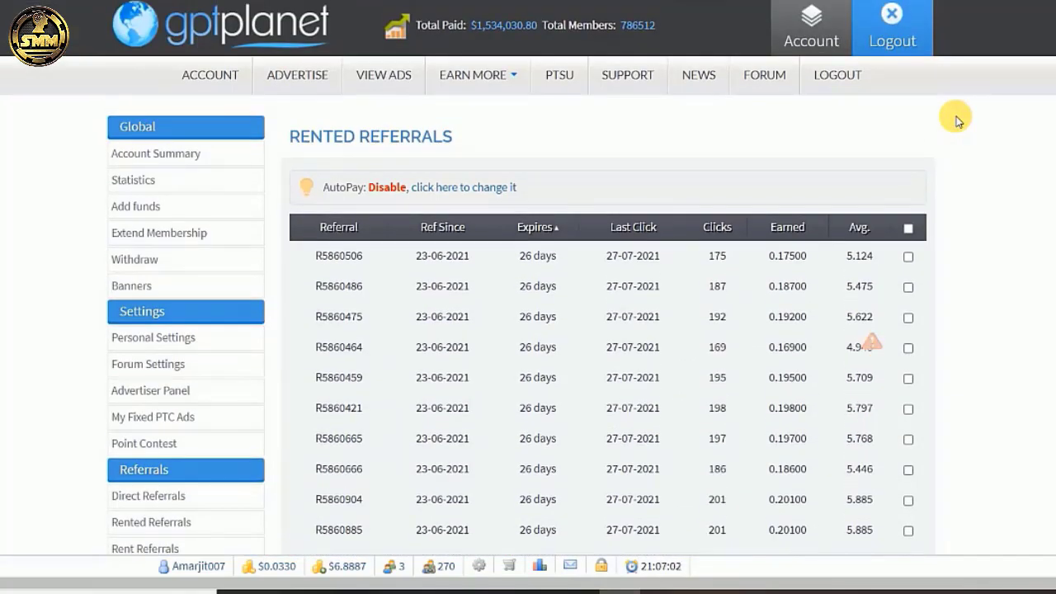
pyautogui.click(216, 83)
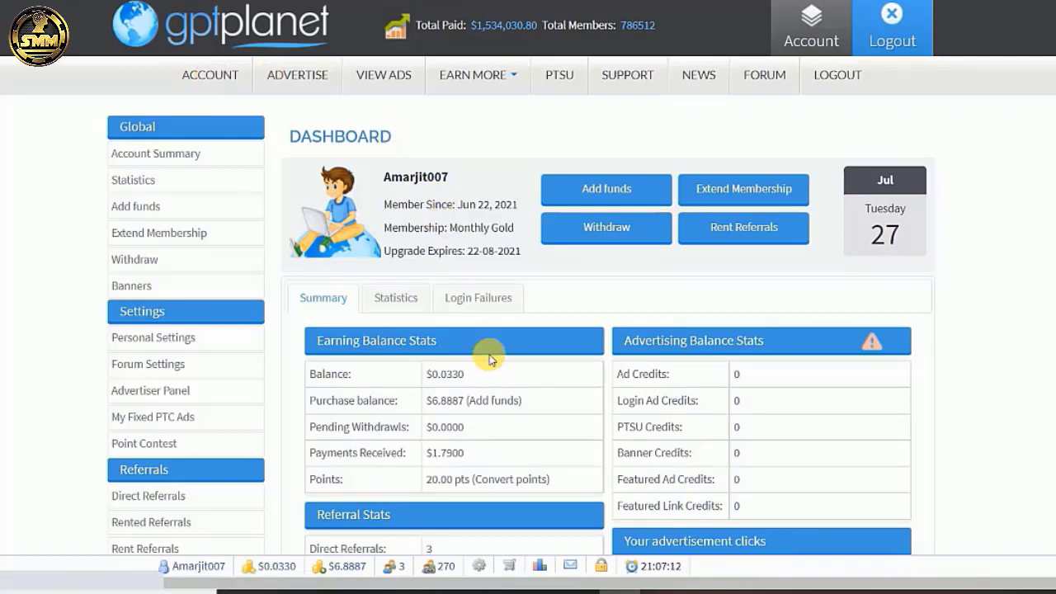
pyautogui.moveTo(469, 375); pyautogui.dragTo(424, 375)
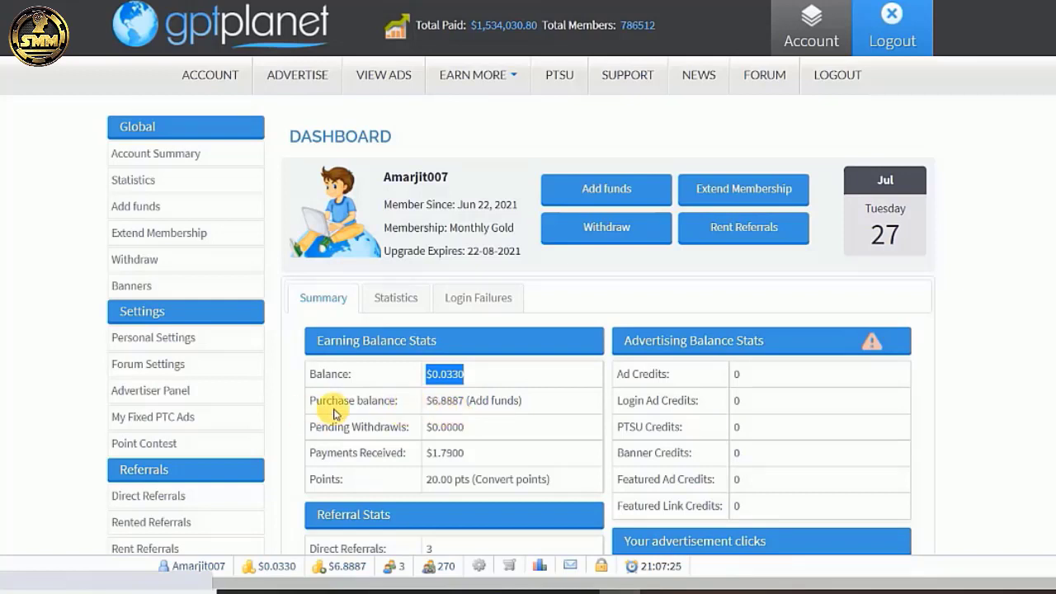
pyautogui.click(485, 382)
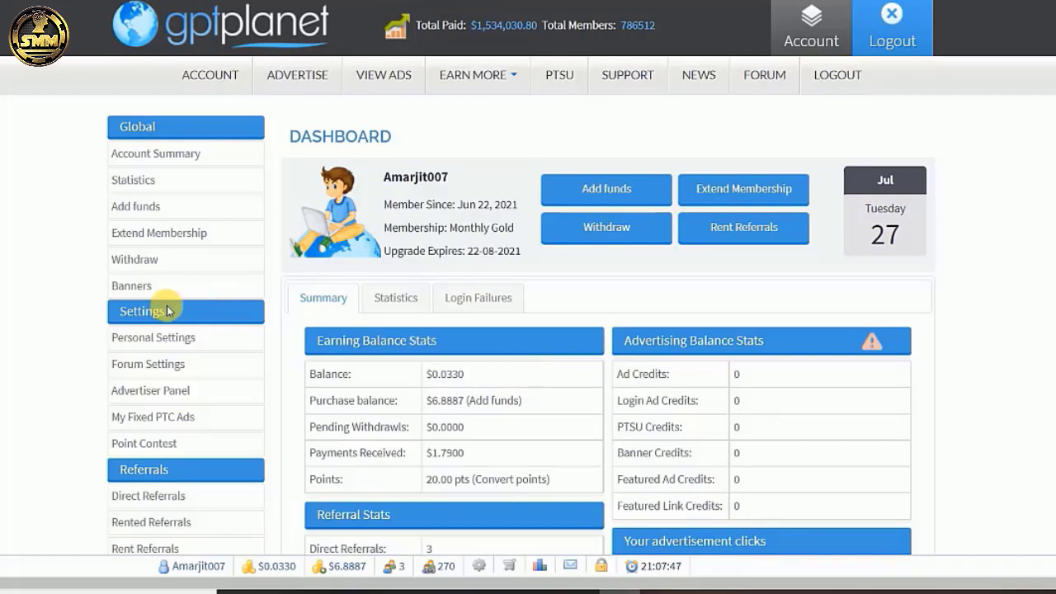
# View the available advertisements page, and return to the account dashboard to review the earning and referral stats.
pyautogui.click(401, 81)
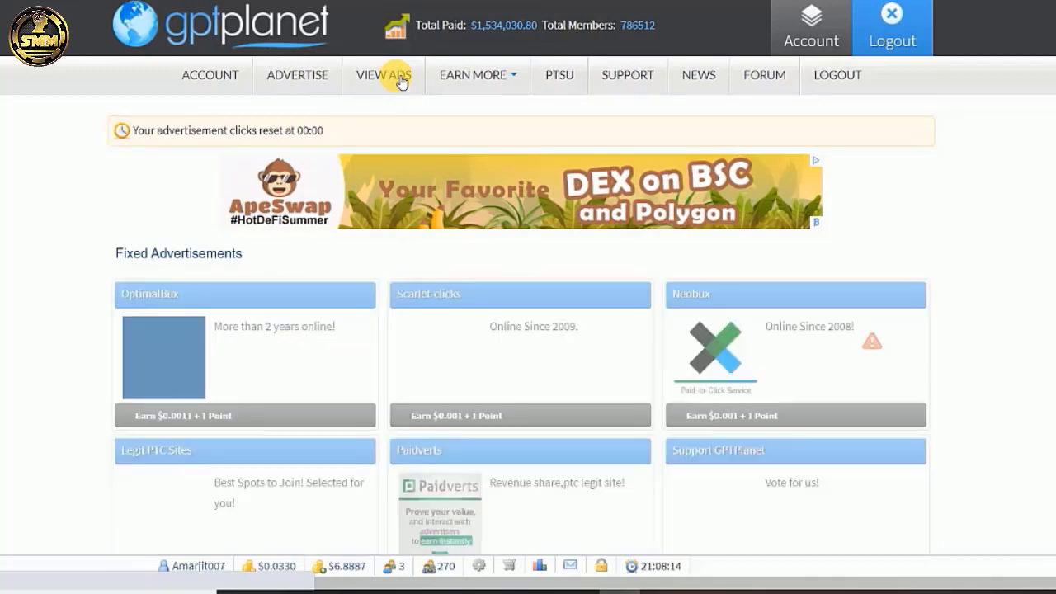
pyautogui.click(210, 74)
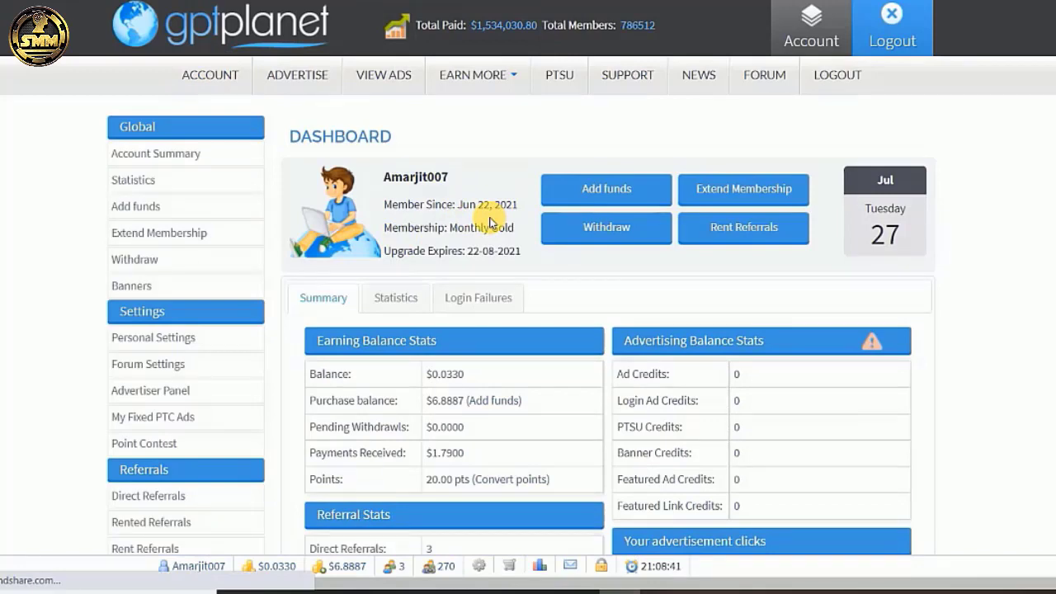
pyautogui.scroll(-2, 489, 219)
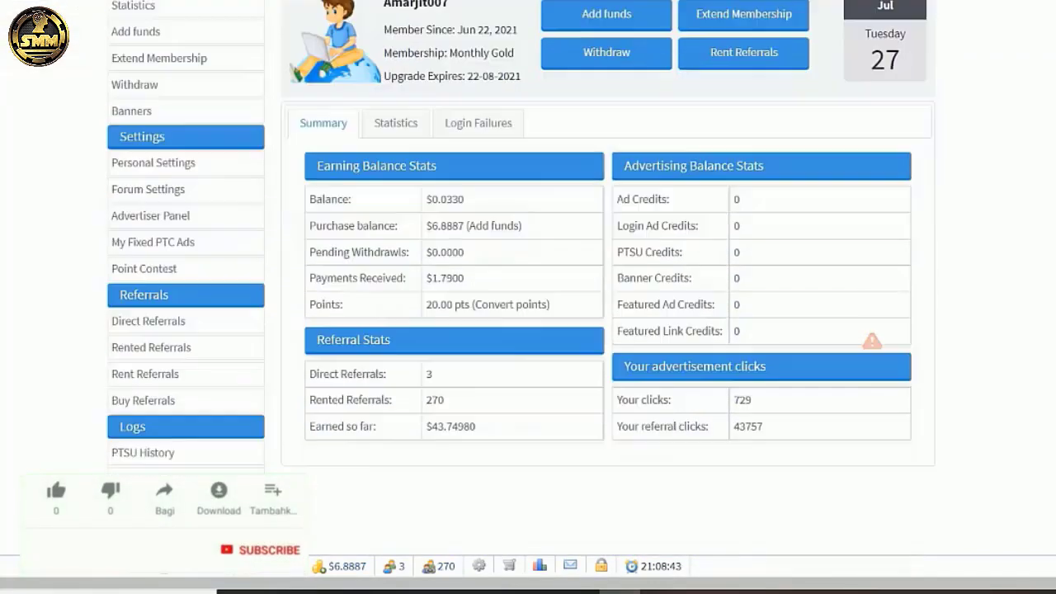
pyautogui.scroll(-1, 817, 388)
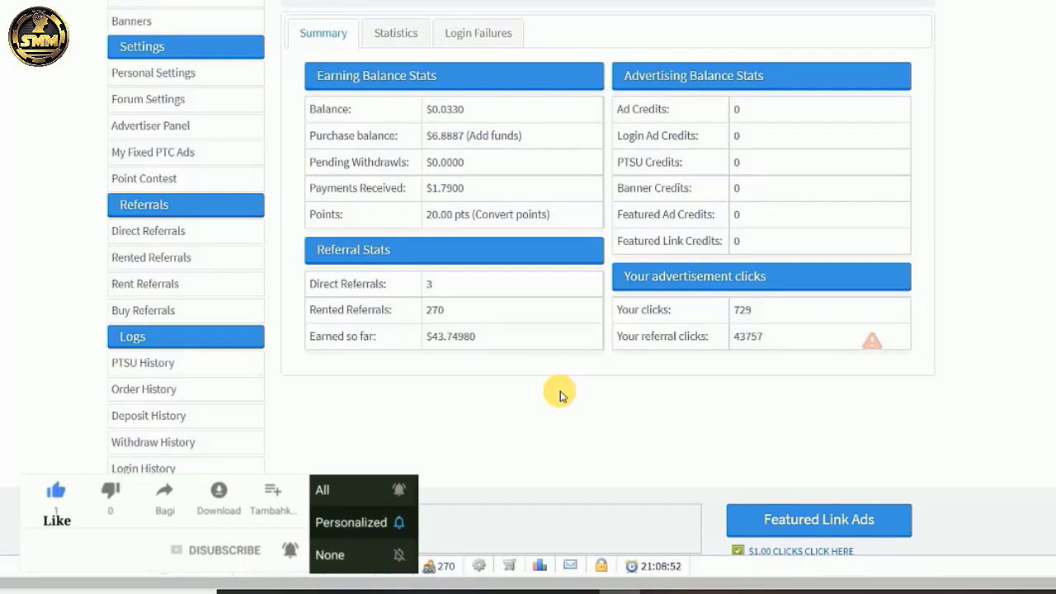
# Open the account's Deposit History and review the listed deposits.
pyautogui.click(175, 425)
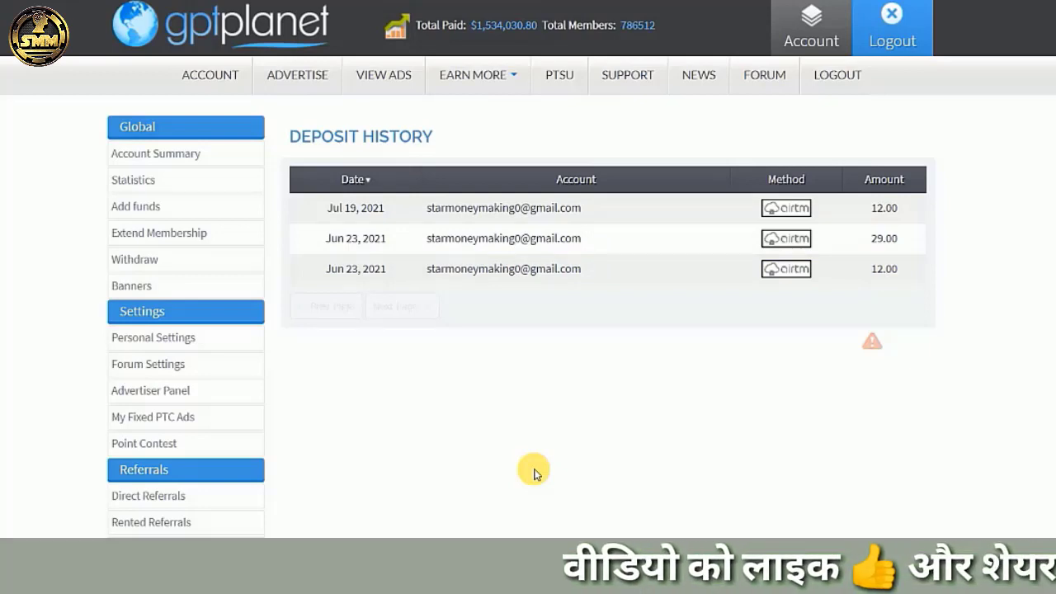
pyautogui.scroll(-1, 533, 472)
pyautogui.scroll(-3, 533, 472)
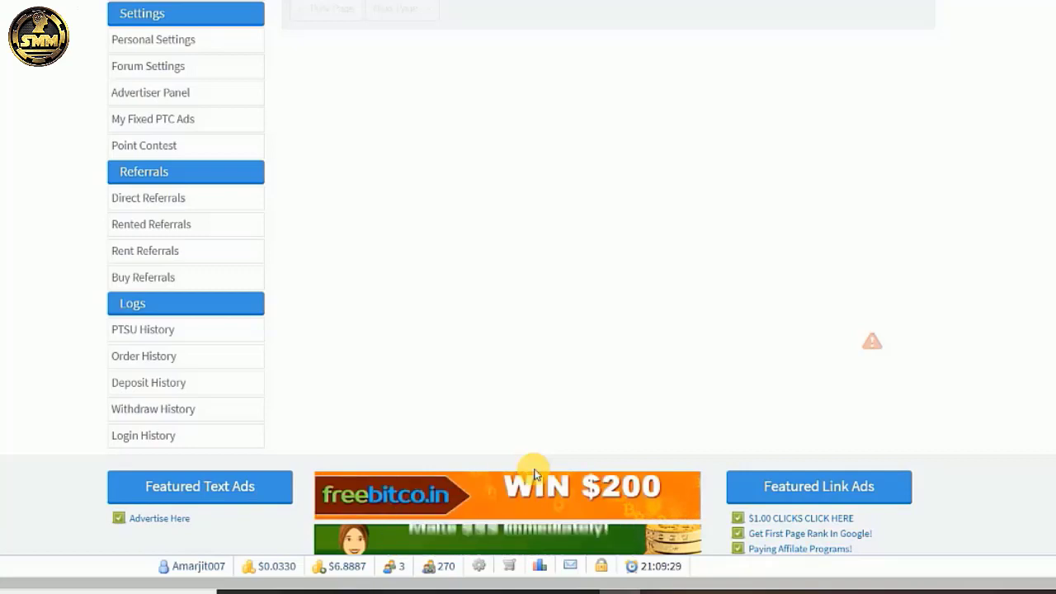
pyautogui.scroll(1, 534, 474)
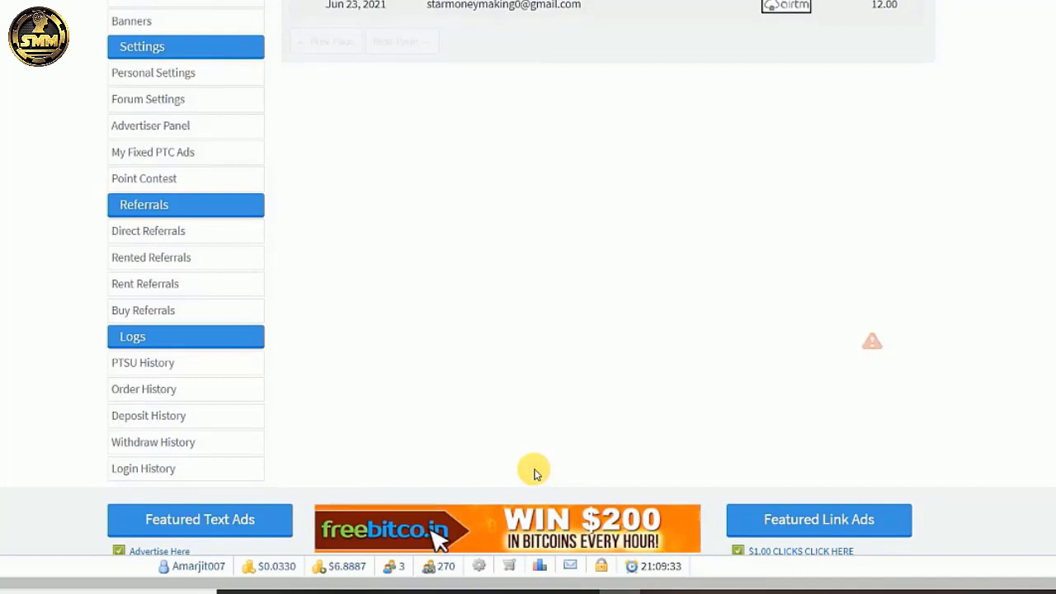
pyautogui.scroll(3, 534, 474)
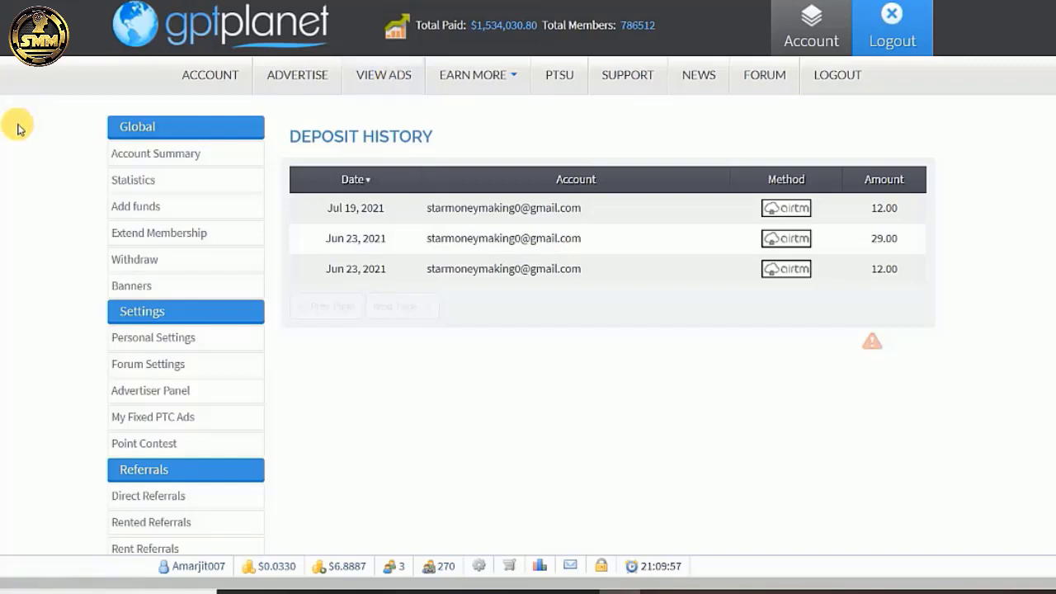
# Open the account's Withdraw History.
pyautogui.scroll(-3, 20, 128)
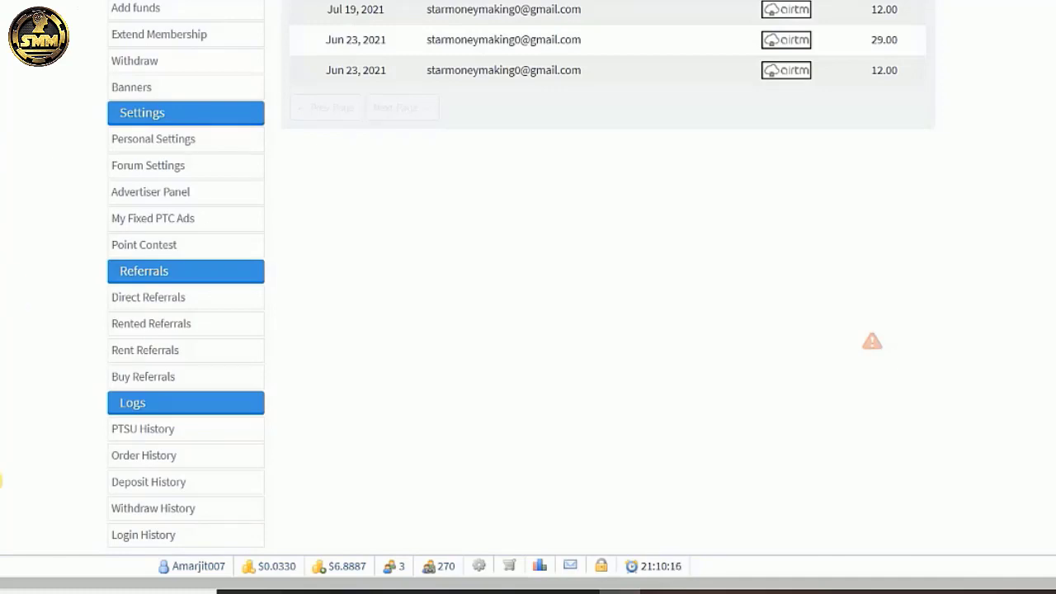
pyautogui.click(142, 510)
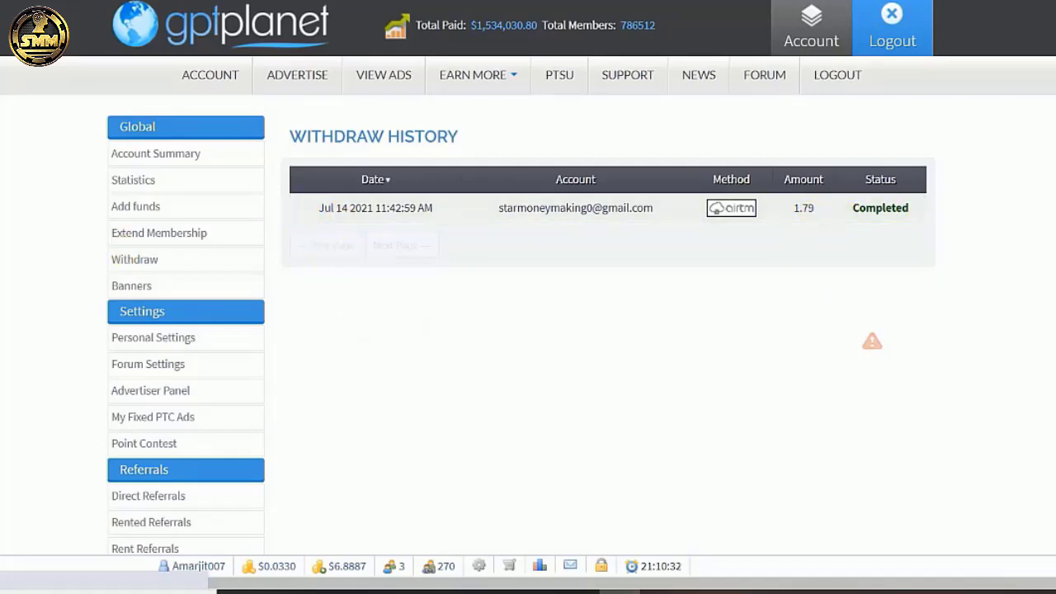
# Open the Order History and highlight the price of the most recent internal transfer to the purchase balance.
pyautogui.scroll(-6, 871, 340)
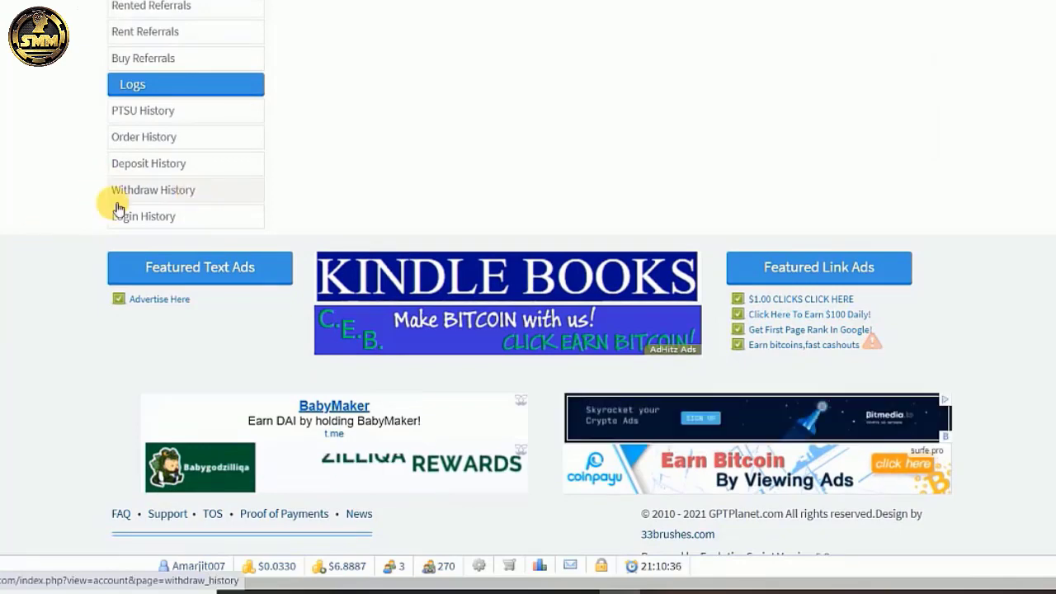
pyautogui.click(145, 146)
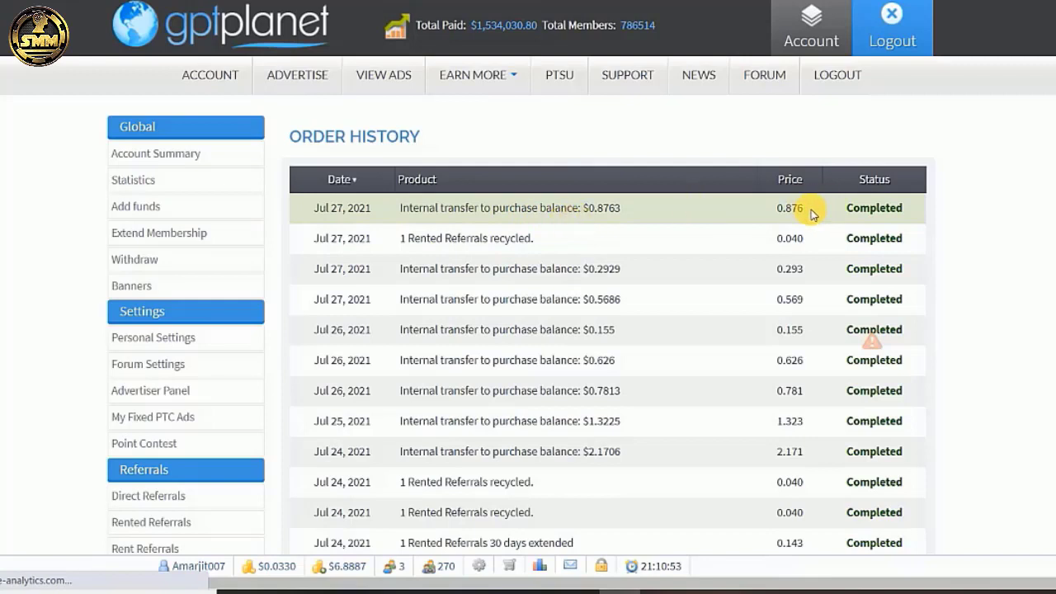
pyautogui.moveTo(812, 210); pyautogui.dragTo(770, 210)
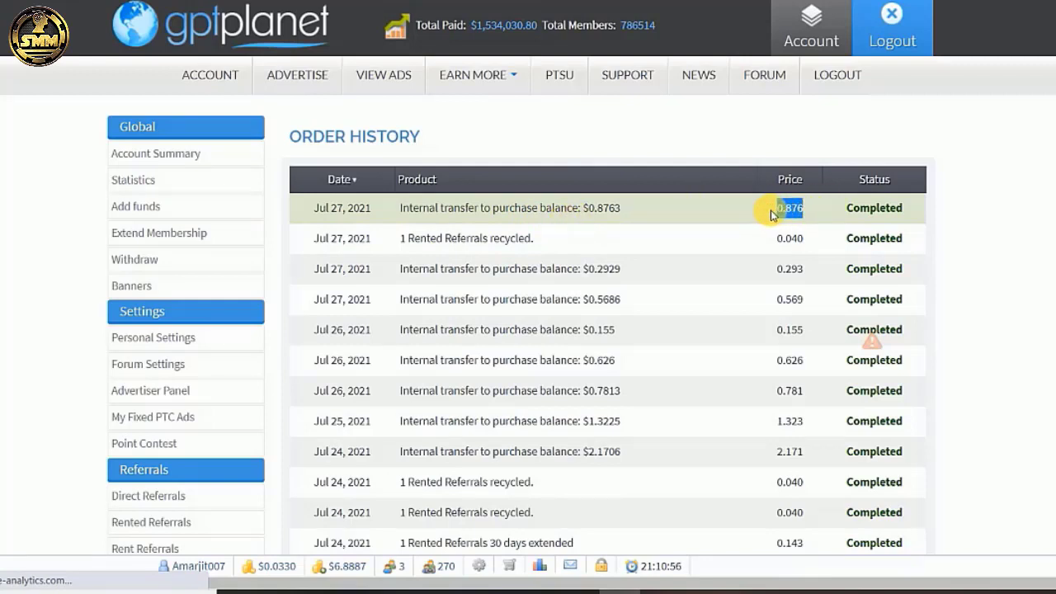